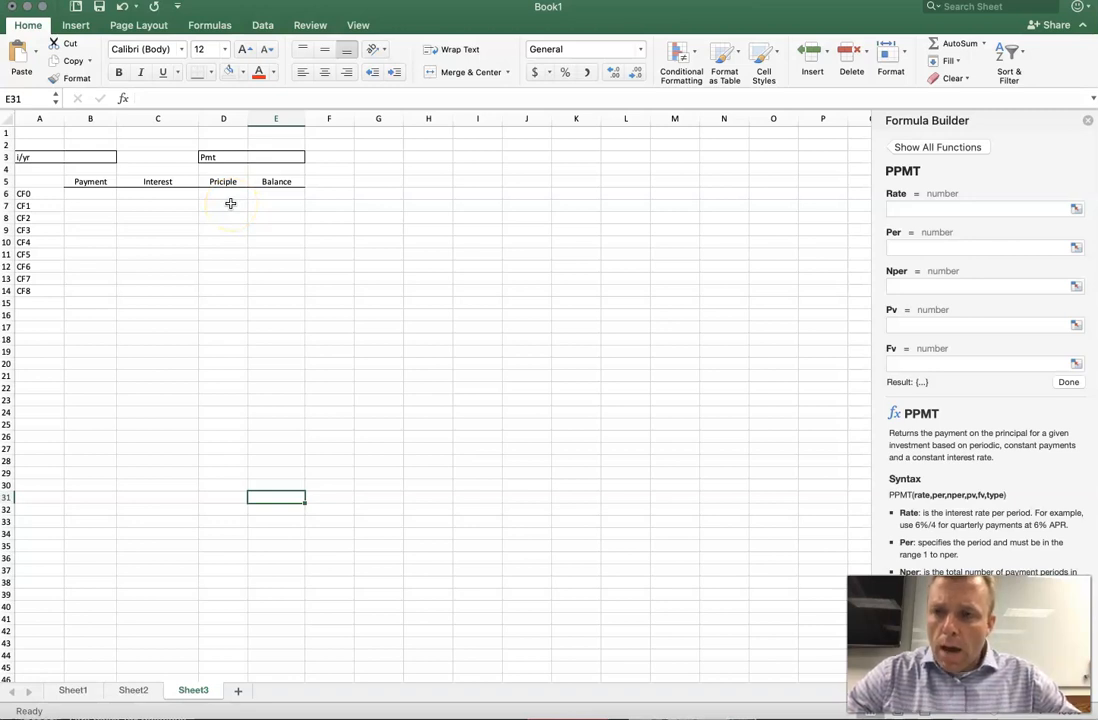
Enter a starting balance of 500000 for CF0 in cell E6
left_click(93, 156)
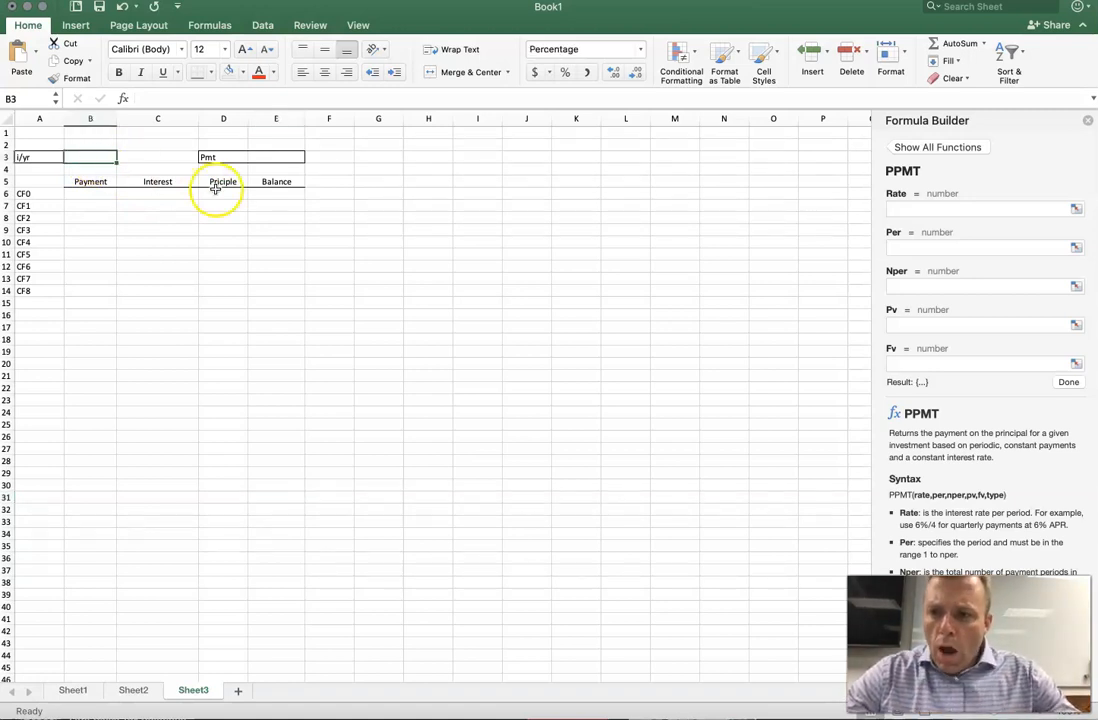
left_click(275, 194)
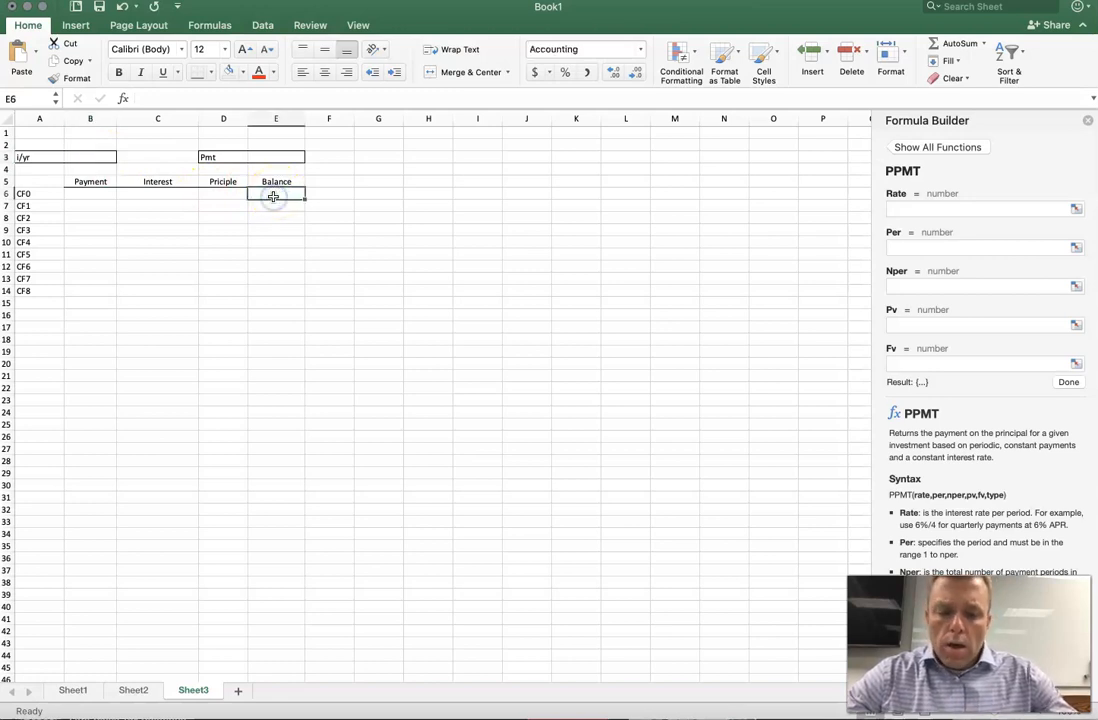
type("500")
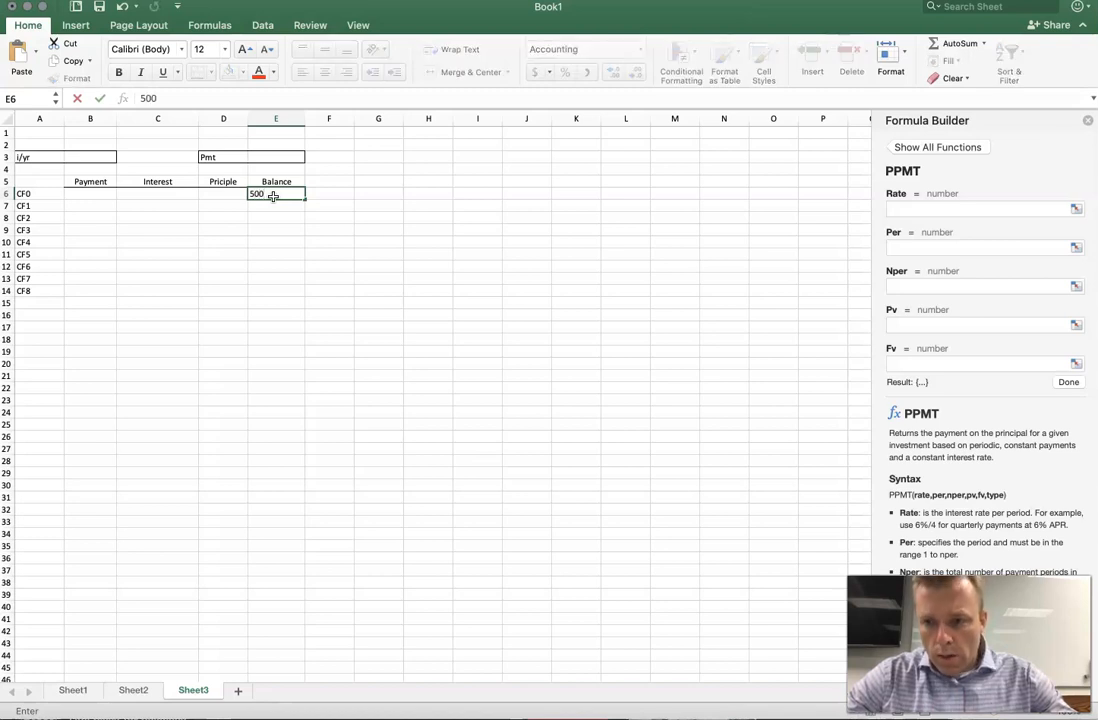
type("000")
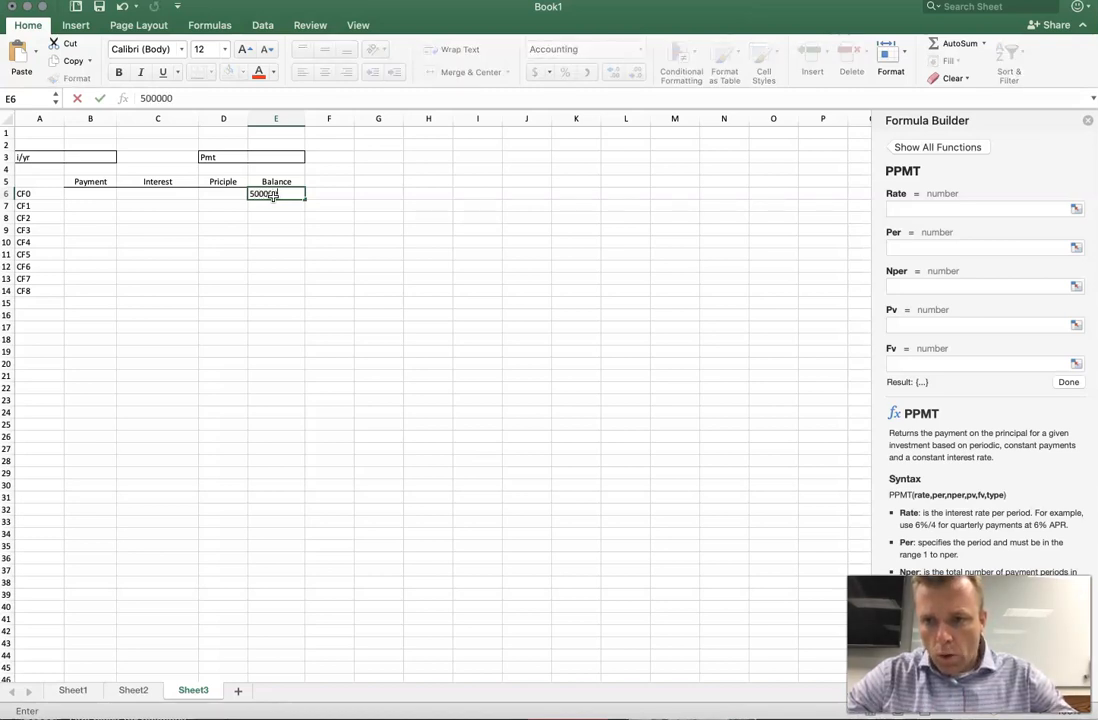
left_click(270, 219)
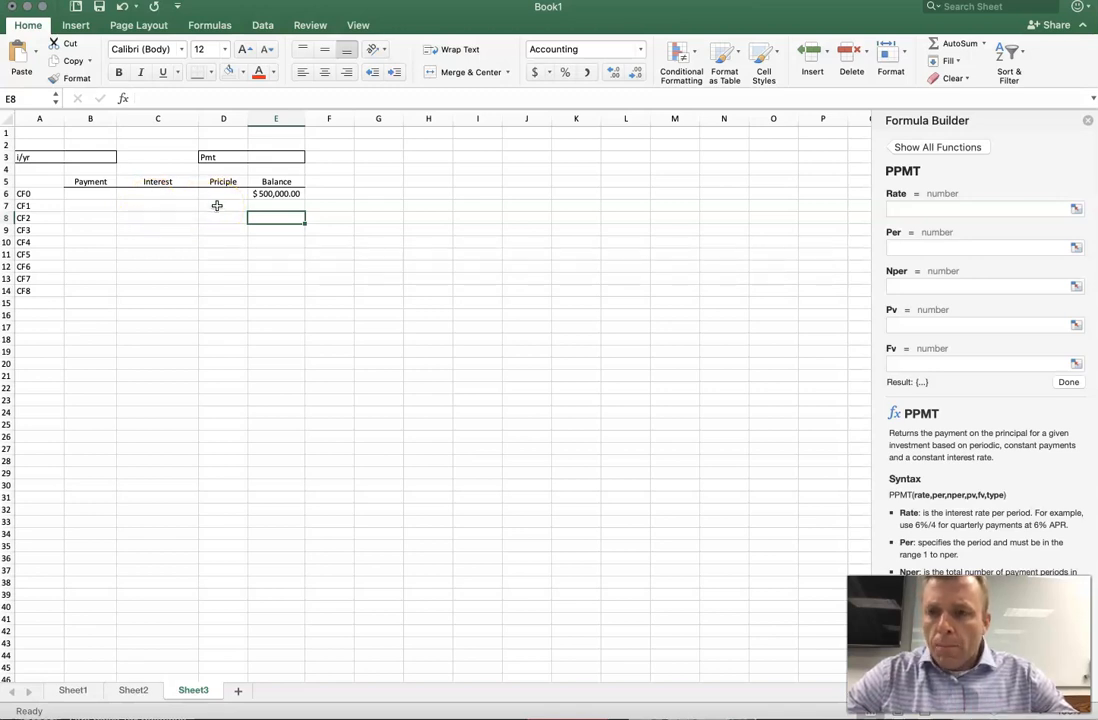
Set the annual interest rate beside i/yr in cell B3 to 5%
left_click(98, 156)
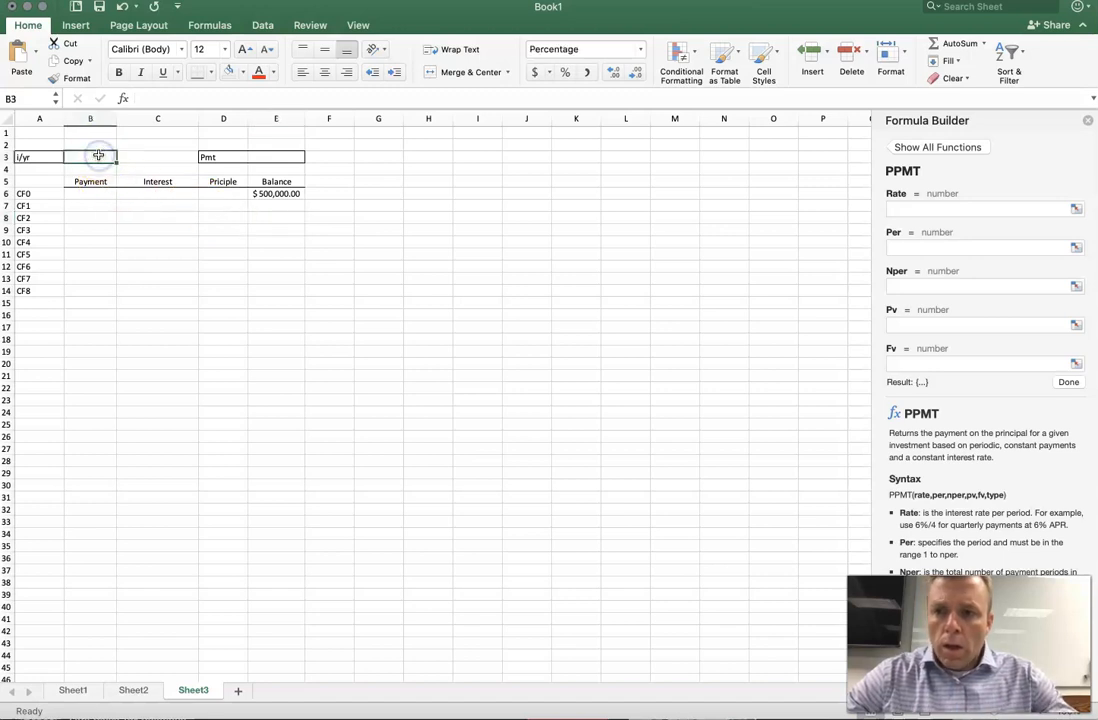
type("5%%")
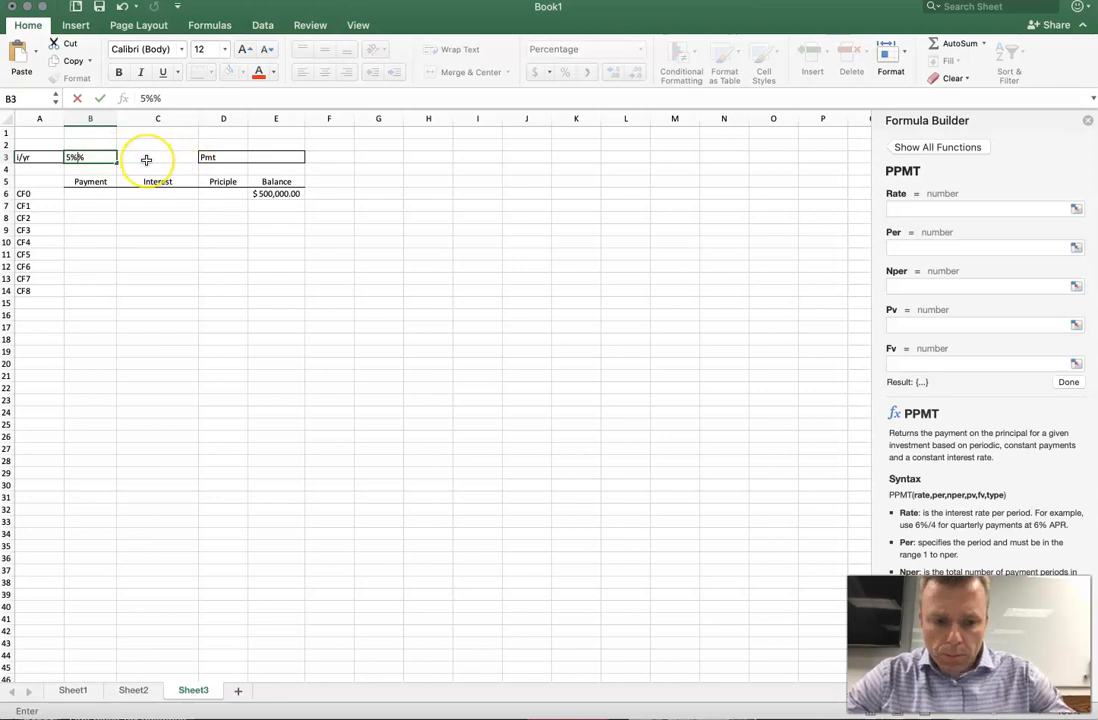
key("BackSpace")
key("Return")
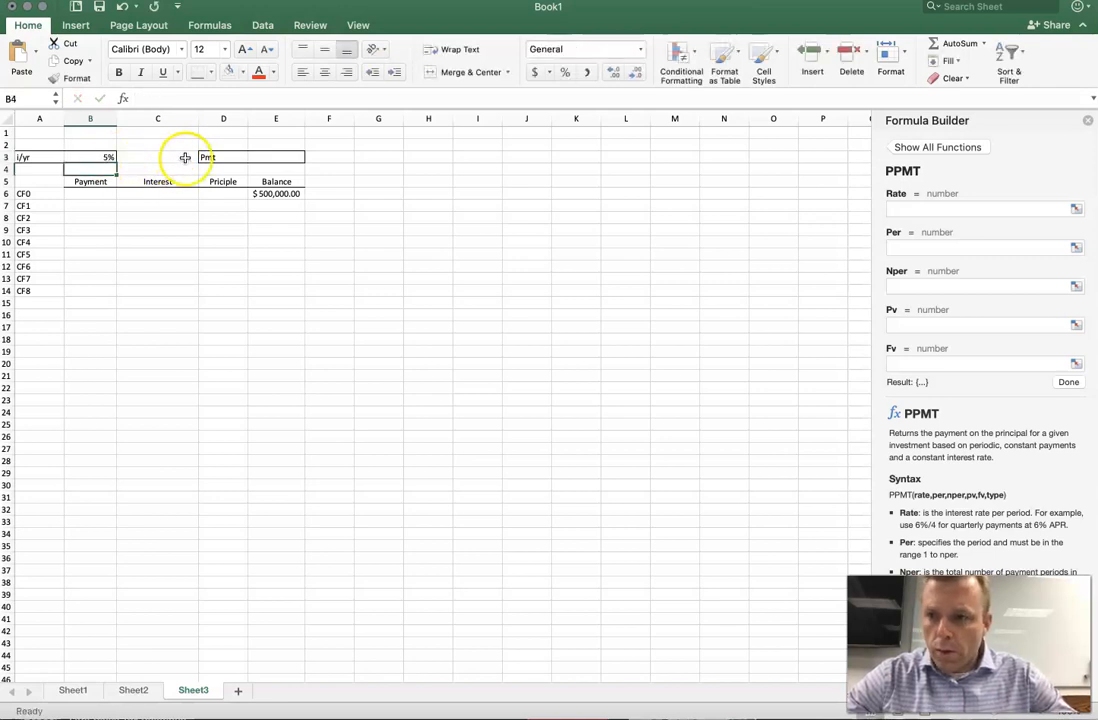
left_click(279, 157)
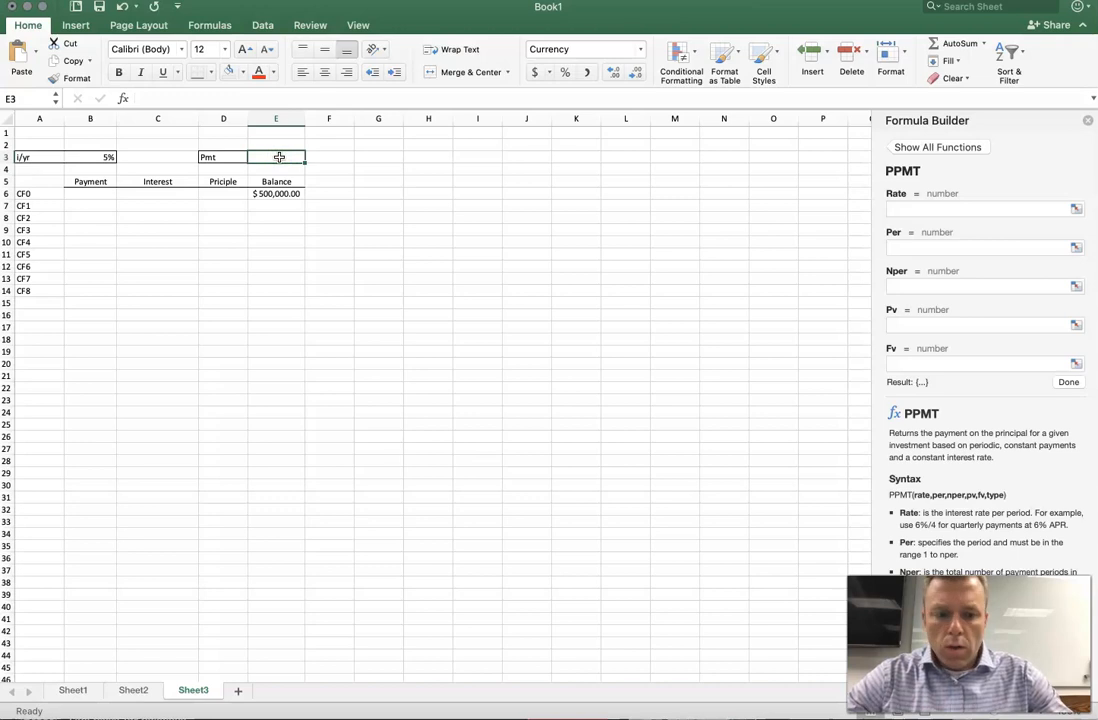
type("=")
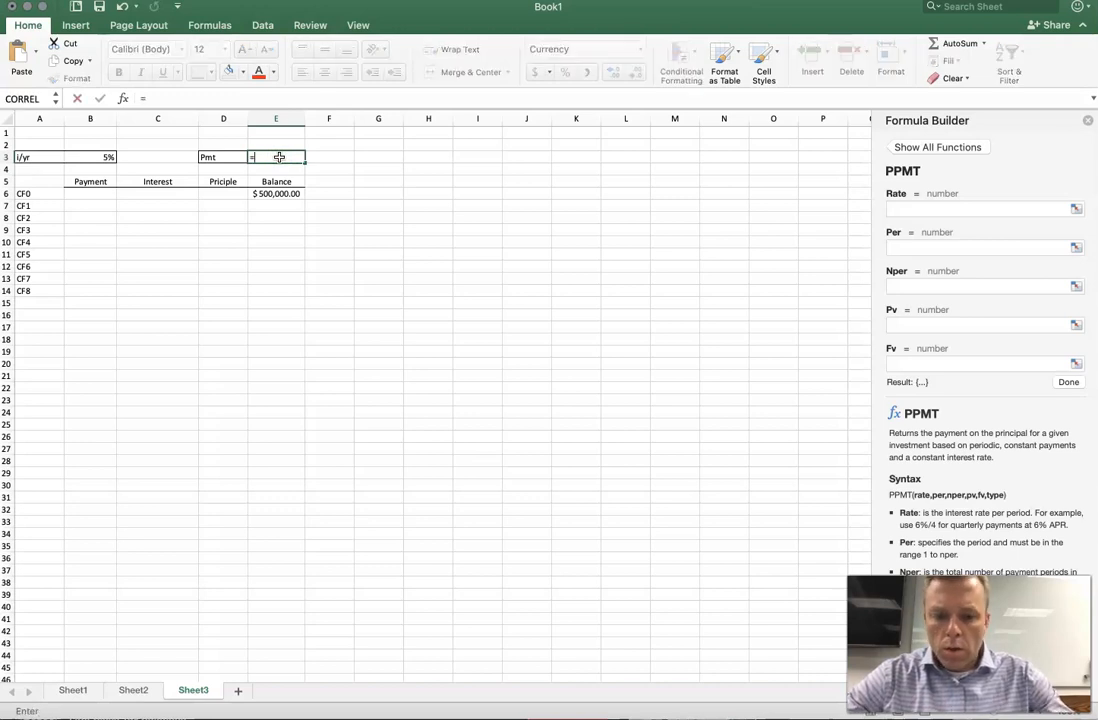
type("pmt")
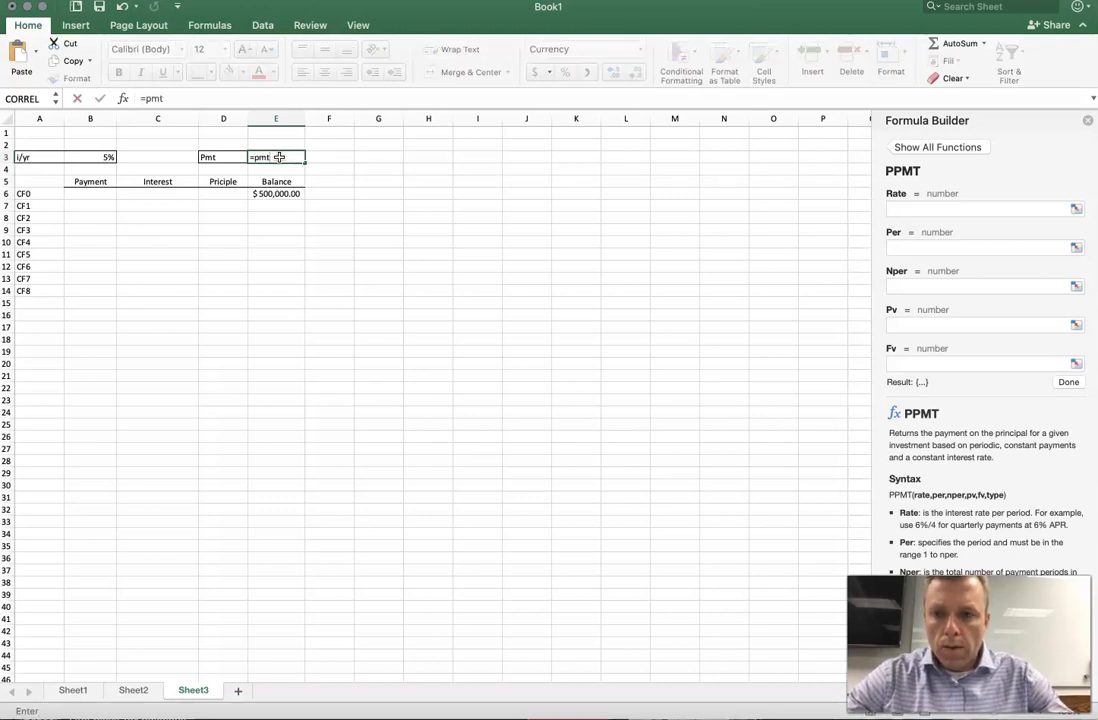
type("(")
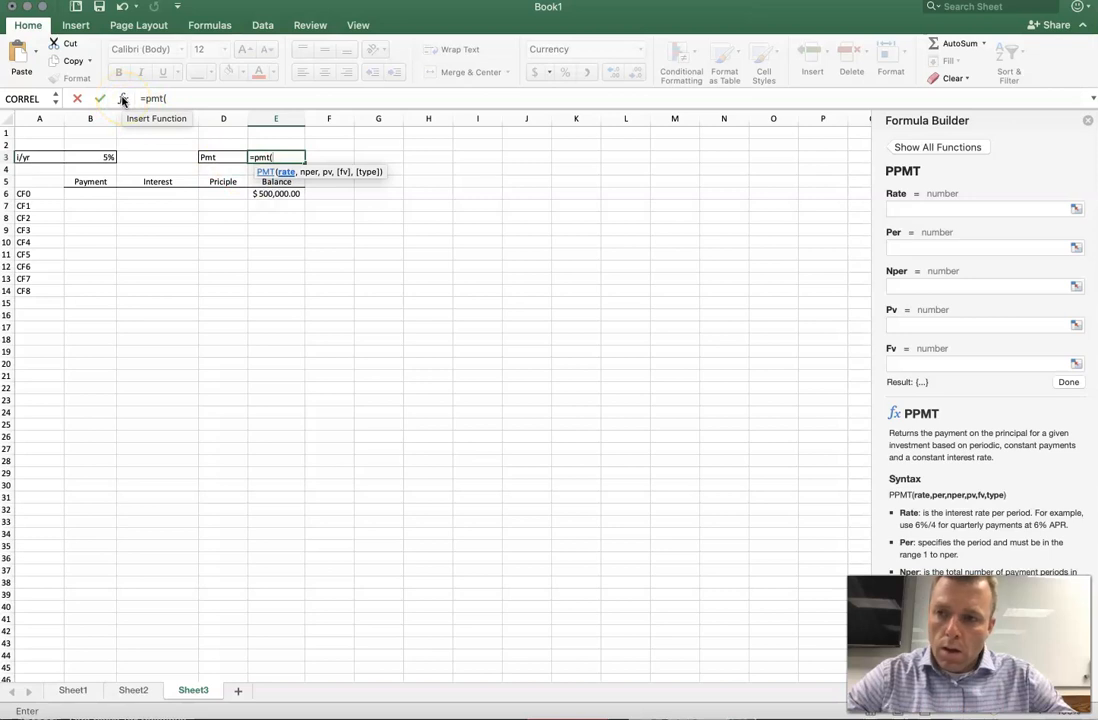
left_click(1088, 120)
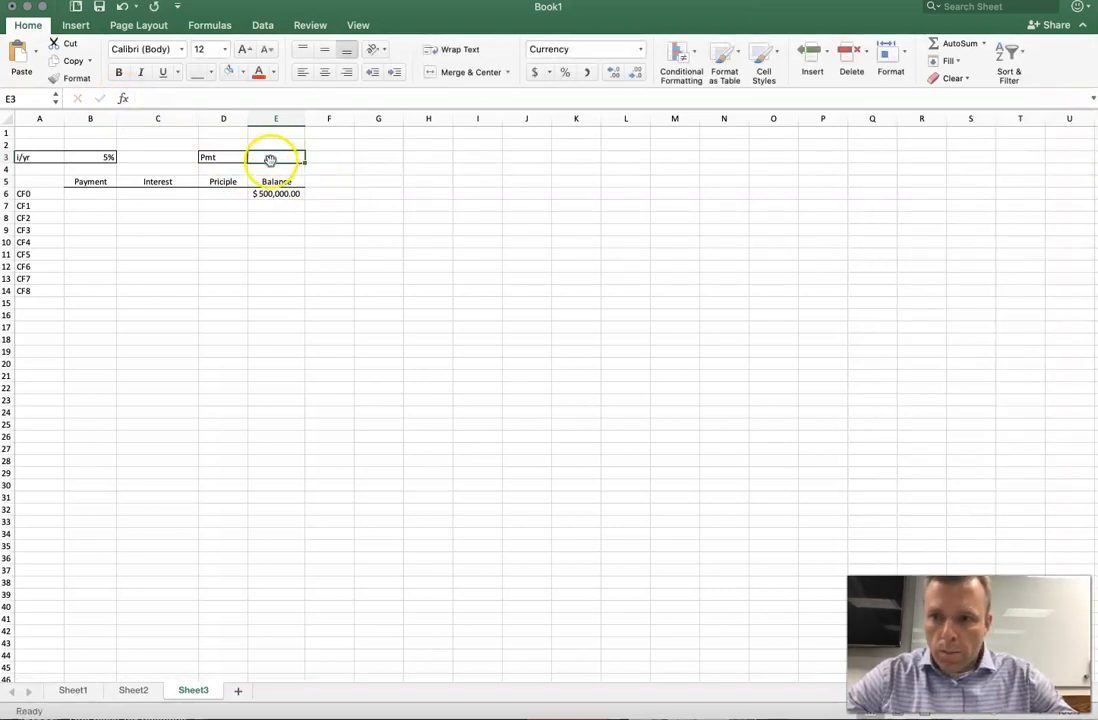
Examine the PMT function's arguments and syntax description in the Formula Builder, starting from a PMT formula in cell E3
type("=")
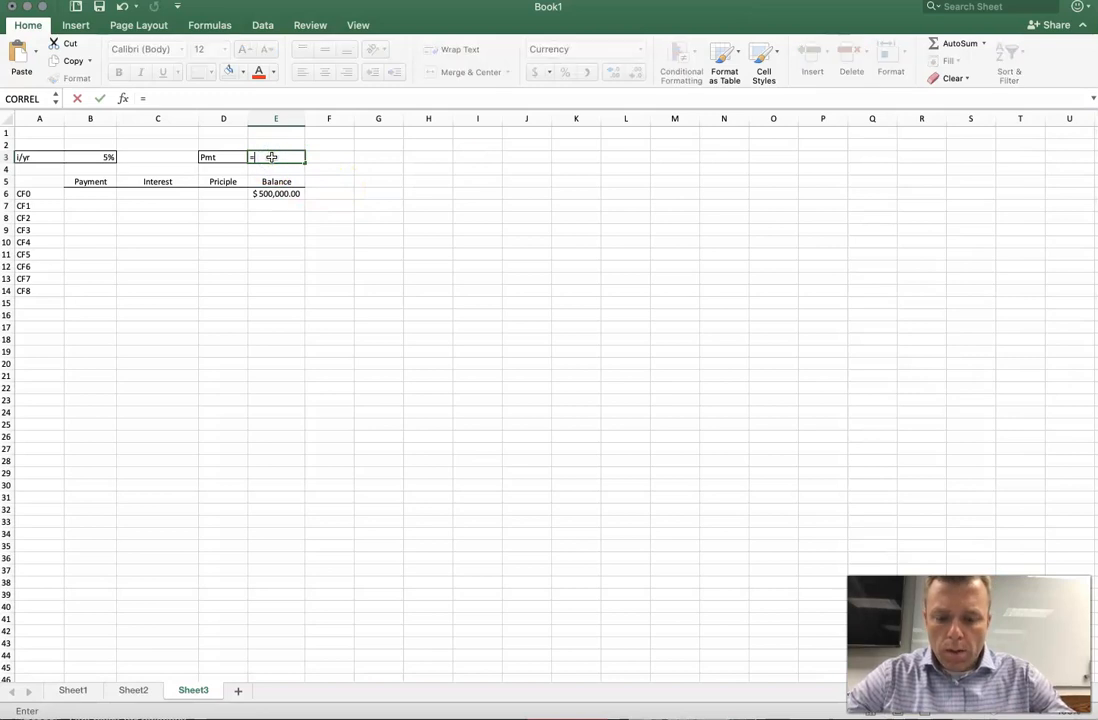
type("pmt(")
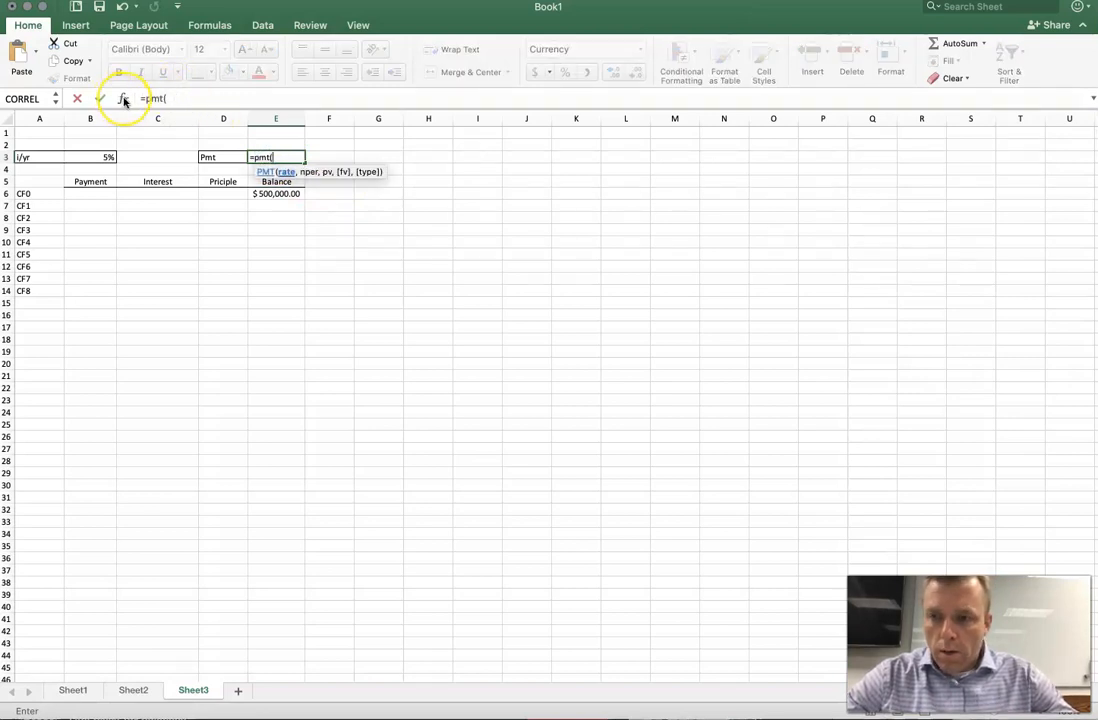
left_click(123, 100)
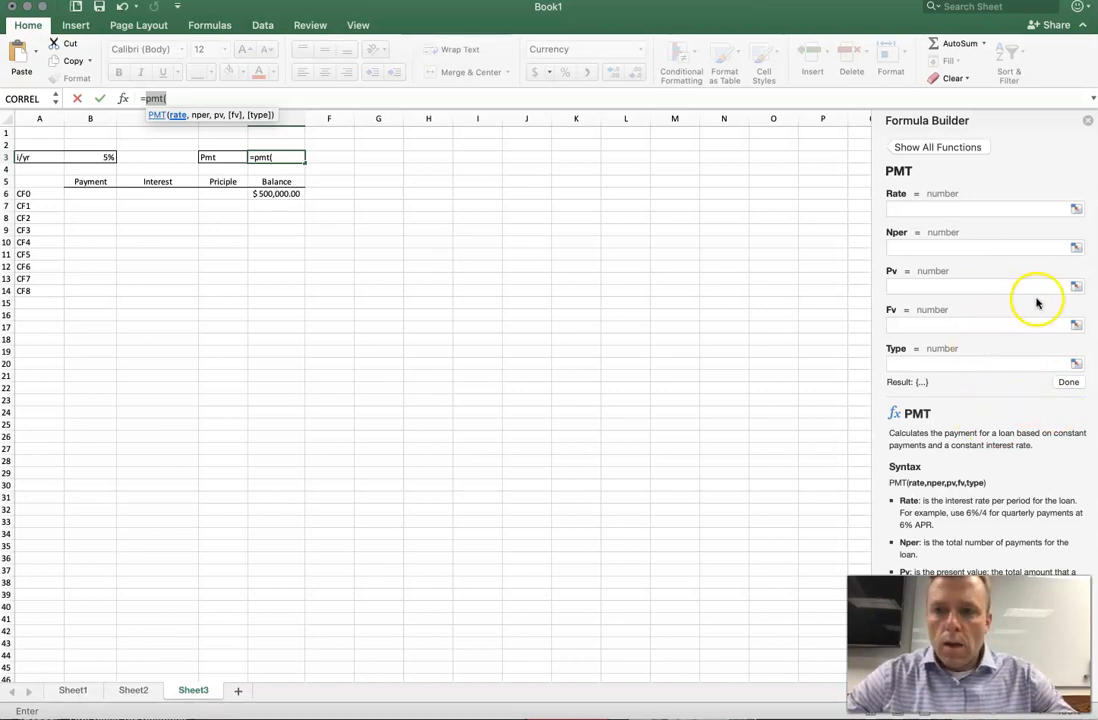
scroll(980, 319, "down", 2)
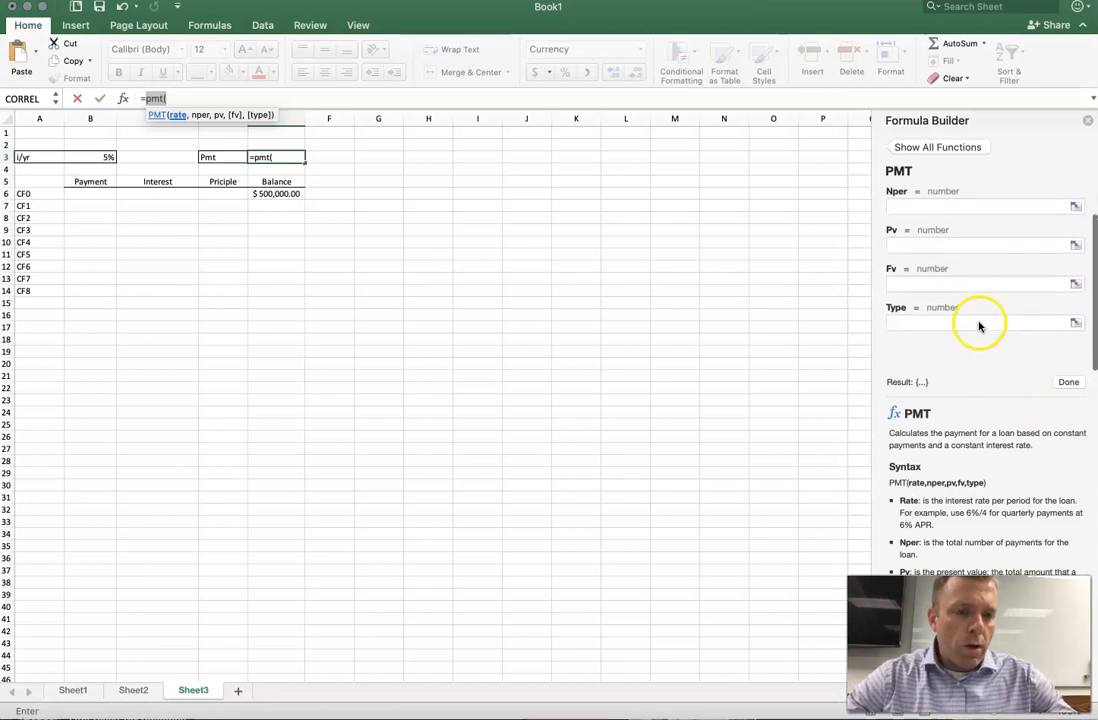
scroll(949, 475, "down", 2)
scroll(949, 475, "up", 2)
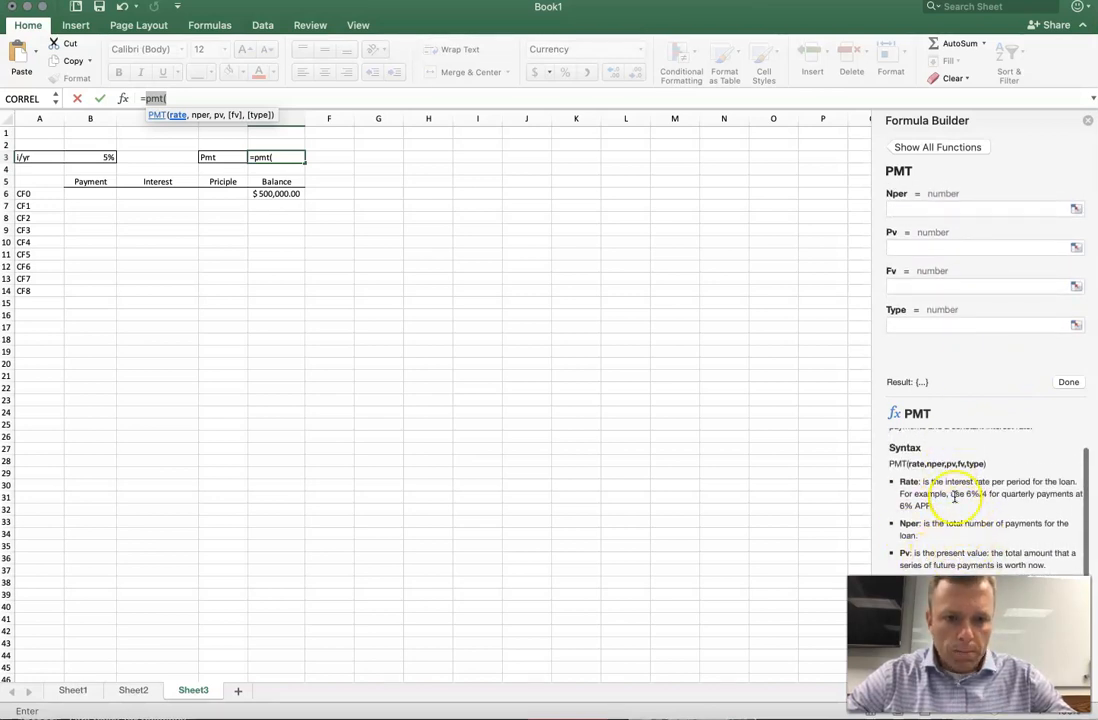
scroll(954, 497, "down", 1)
scroll(954, 497, "up", 2)
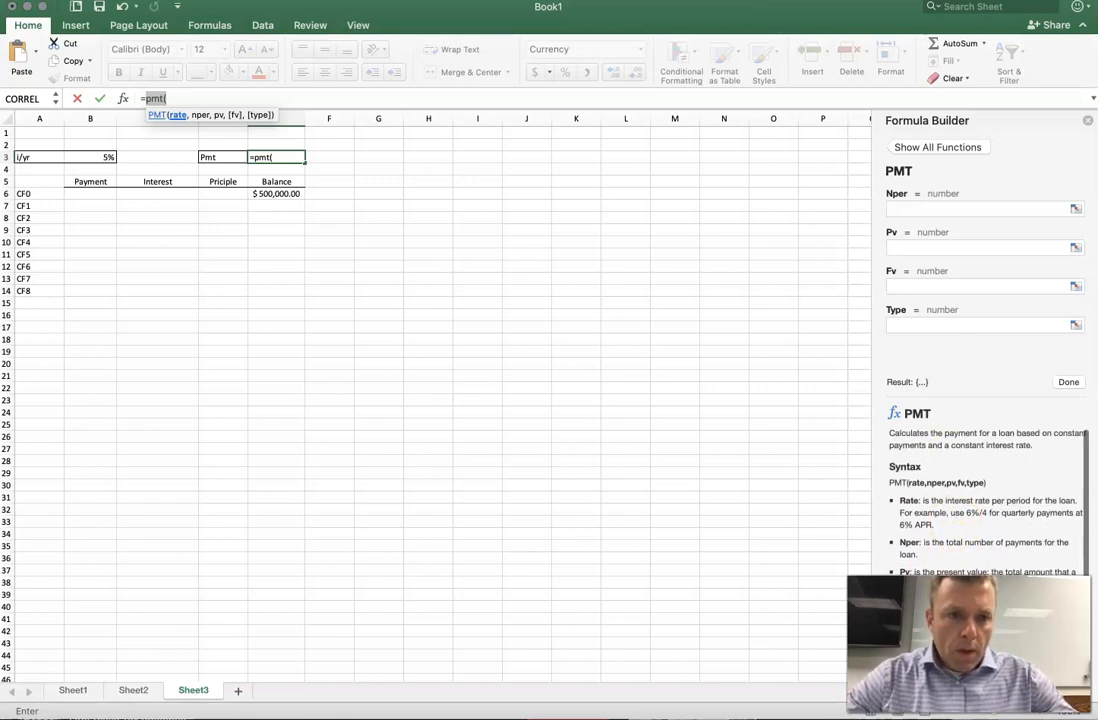
left_click(1089, 121)
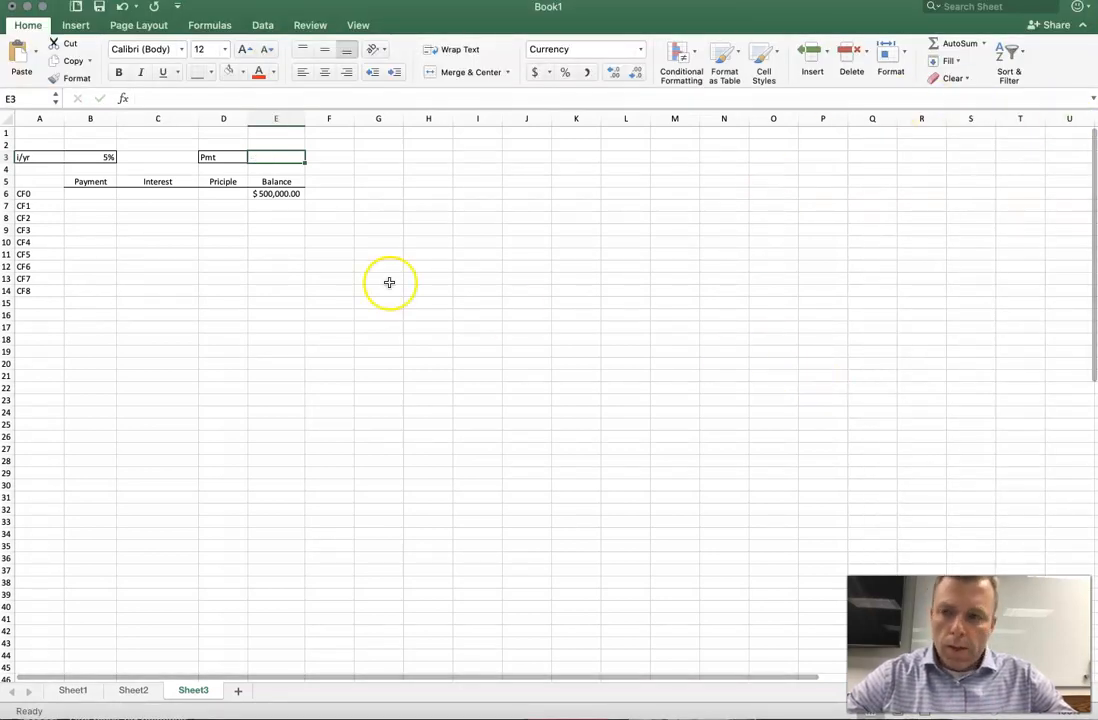
Calculate the loan payment in cell E3 with =pmt(B3,8,E6,,0), using the interest rate, 8 periods and the starting balance
left_click(272, 155)
type("=pmt(")
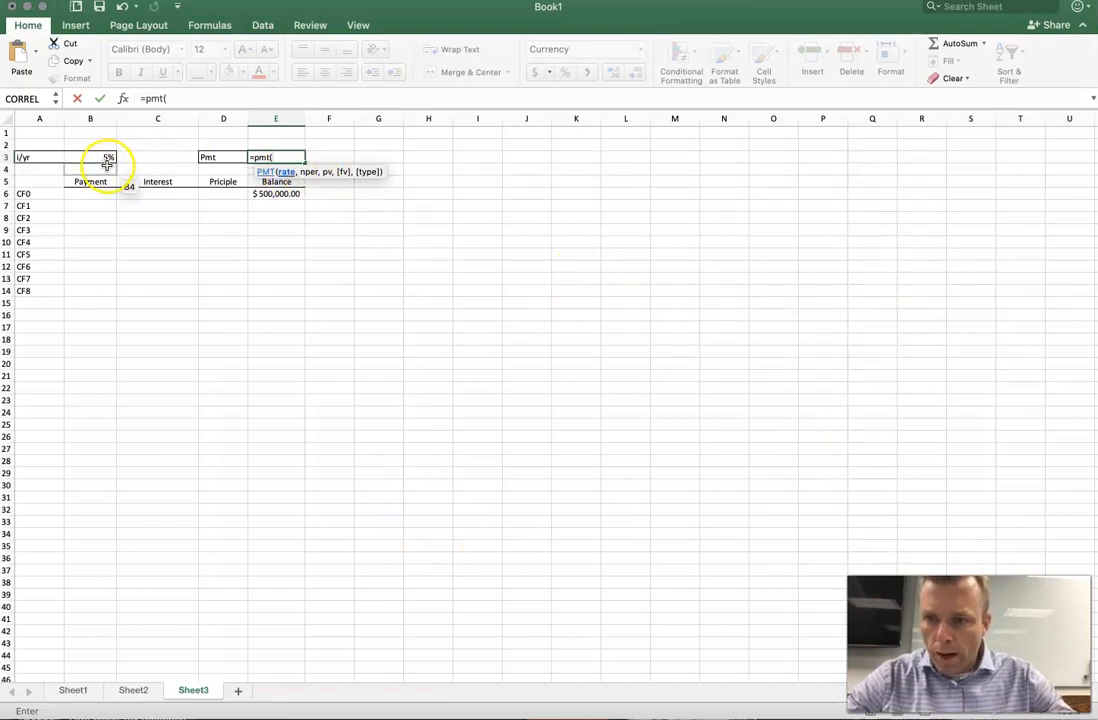
left_click(105, 160)
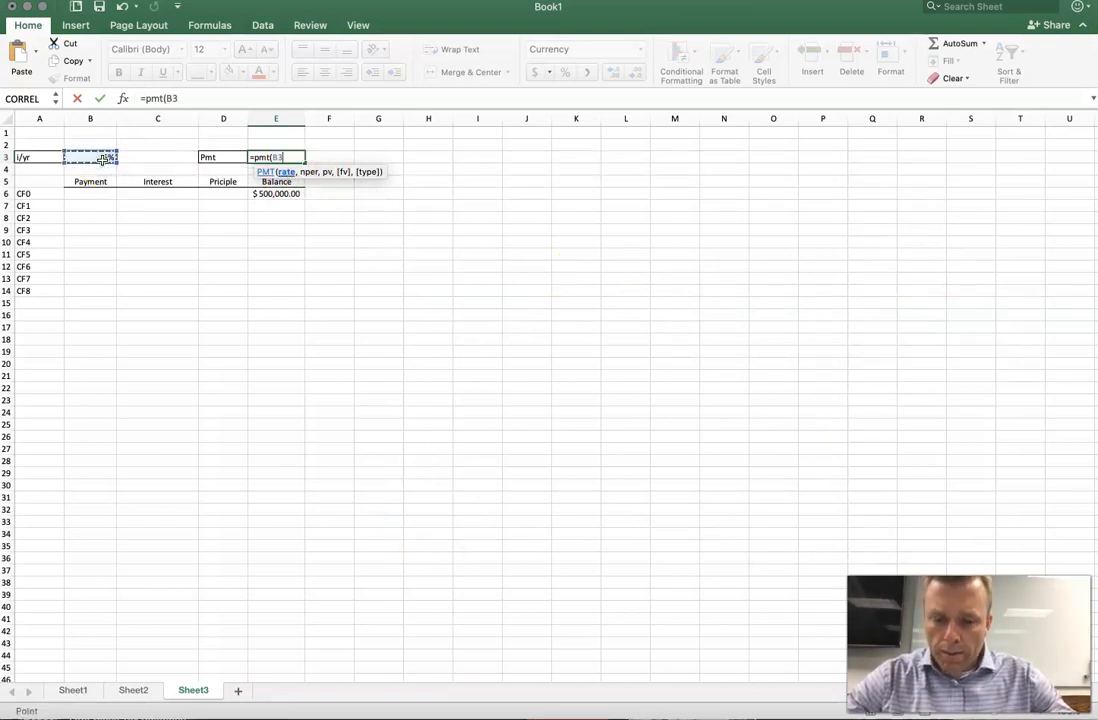
type(",")
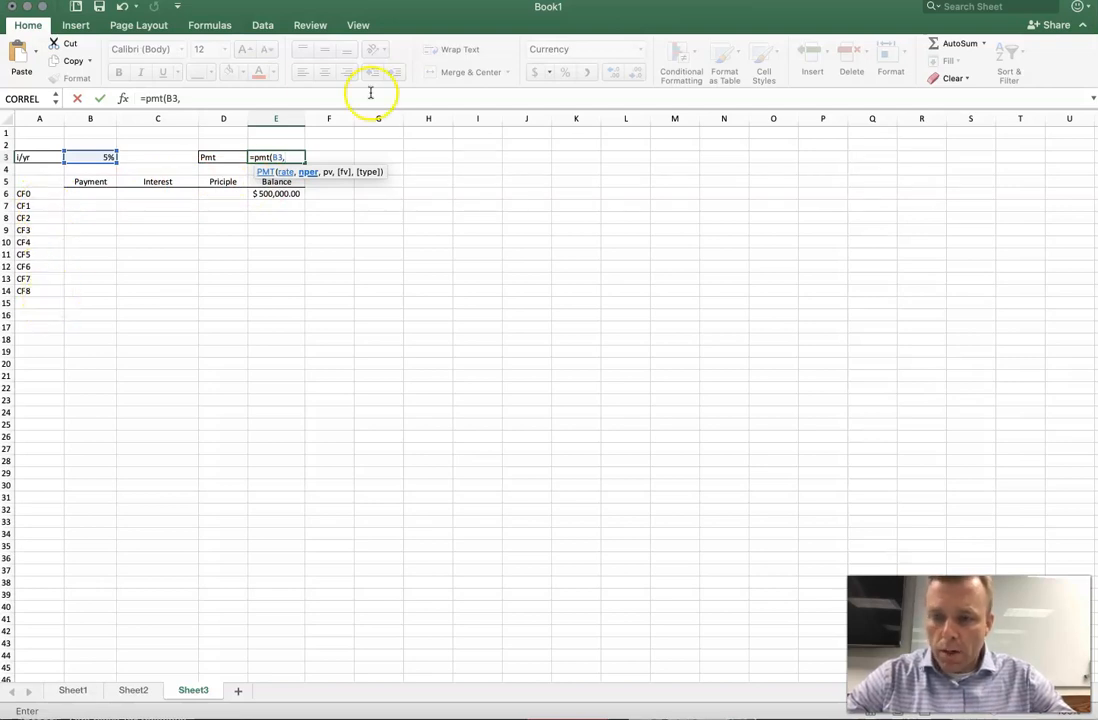
type("8")
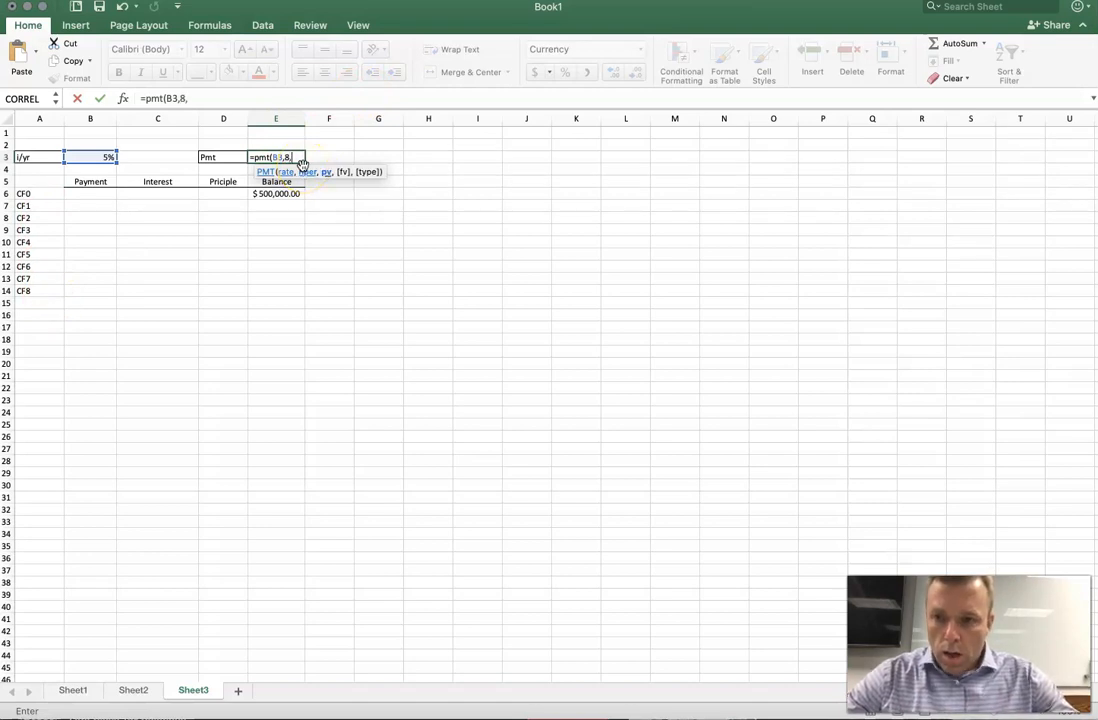
type(",")
left_click(281, 194)
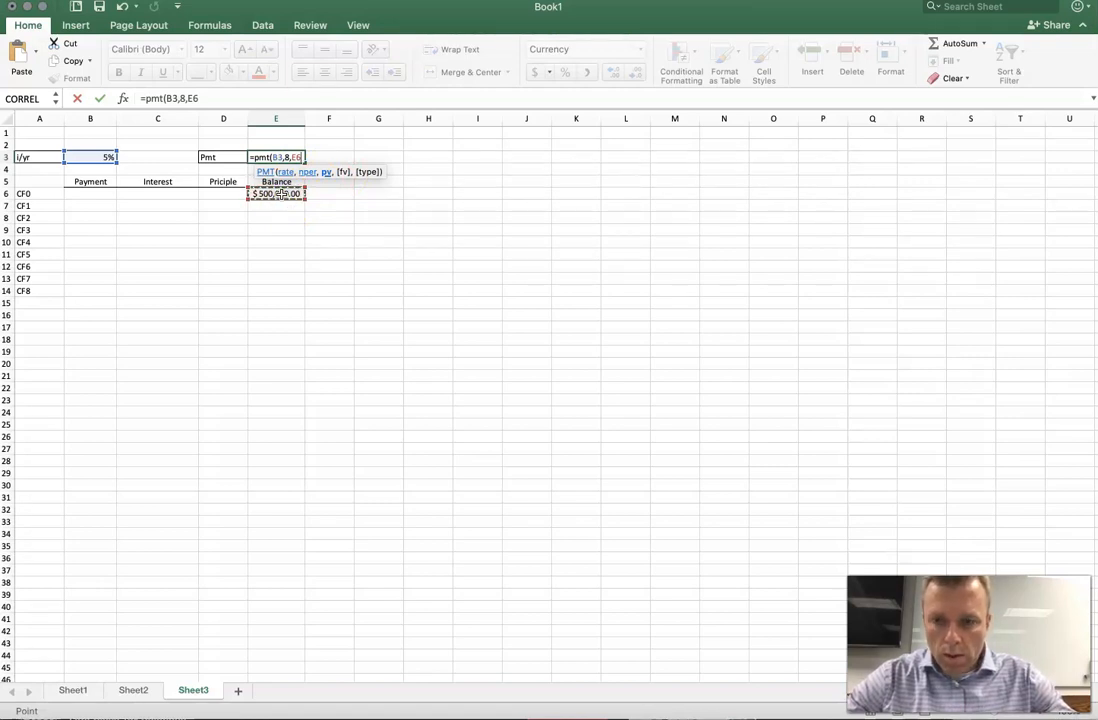
type(",")
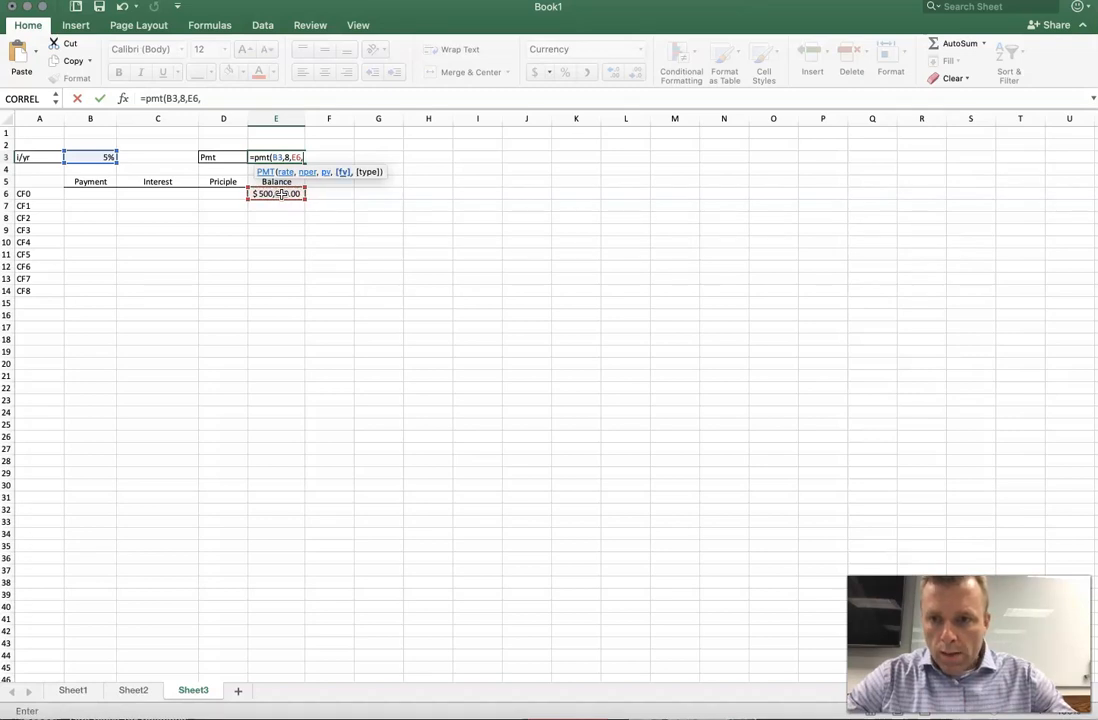
type(",")
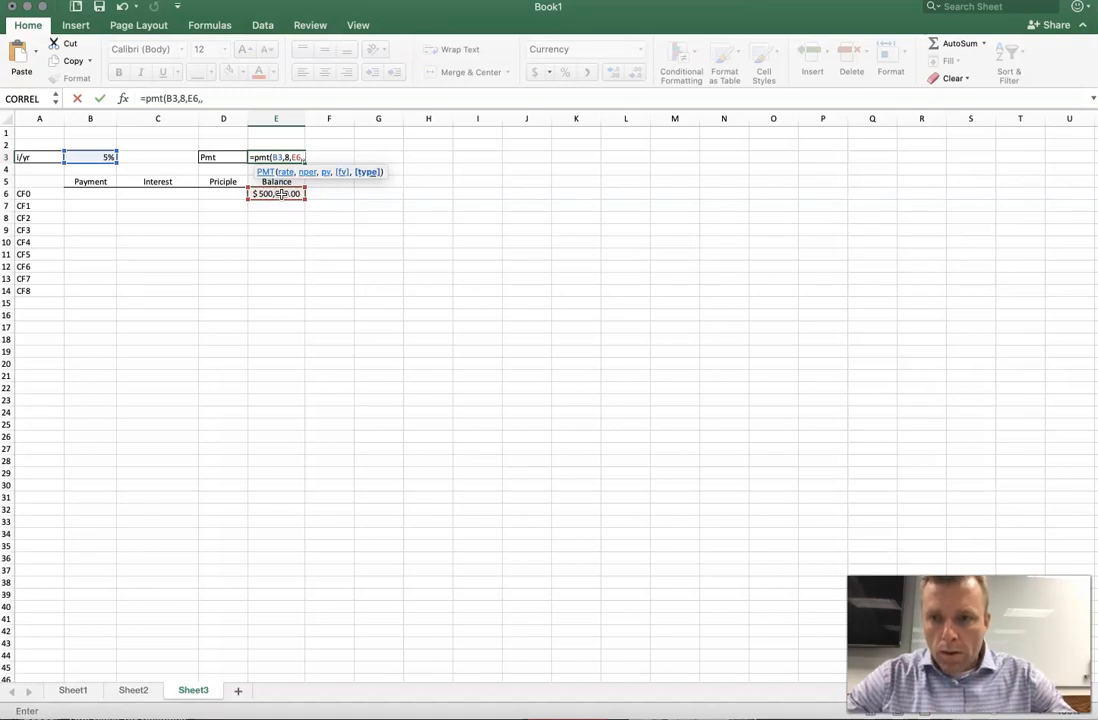
type("0")
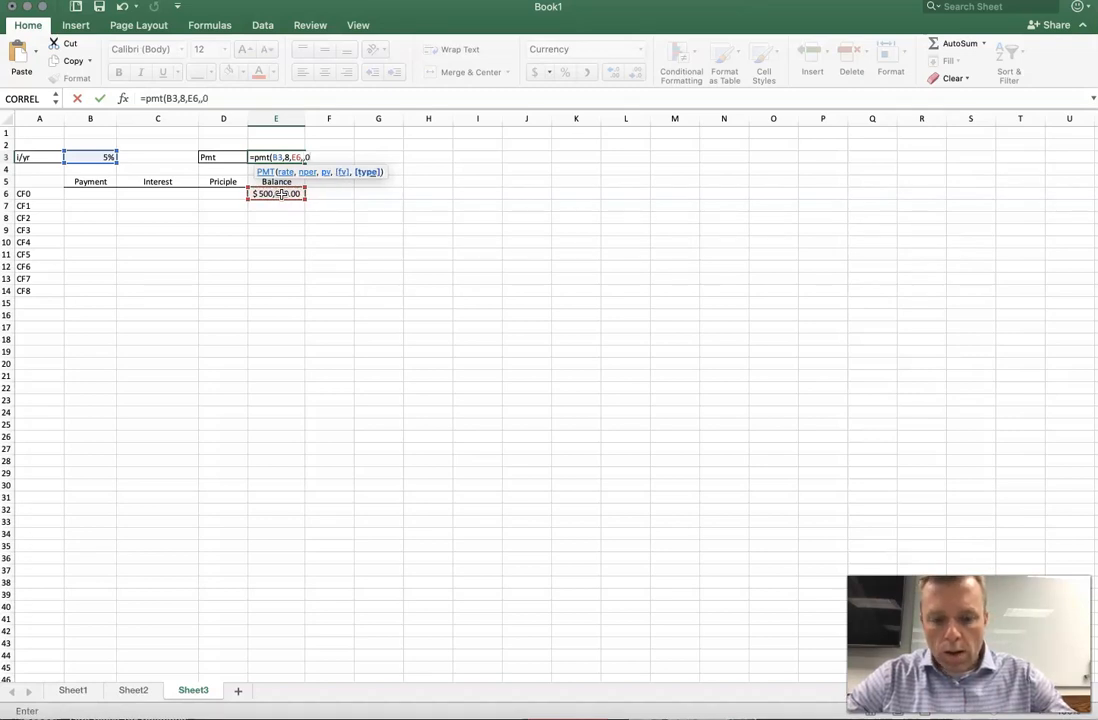
type(")")
key("Return")
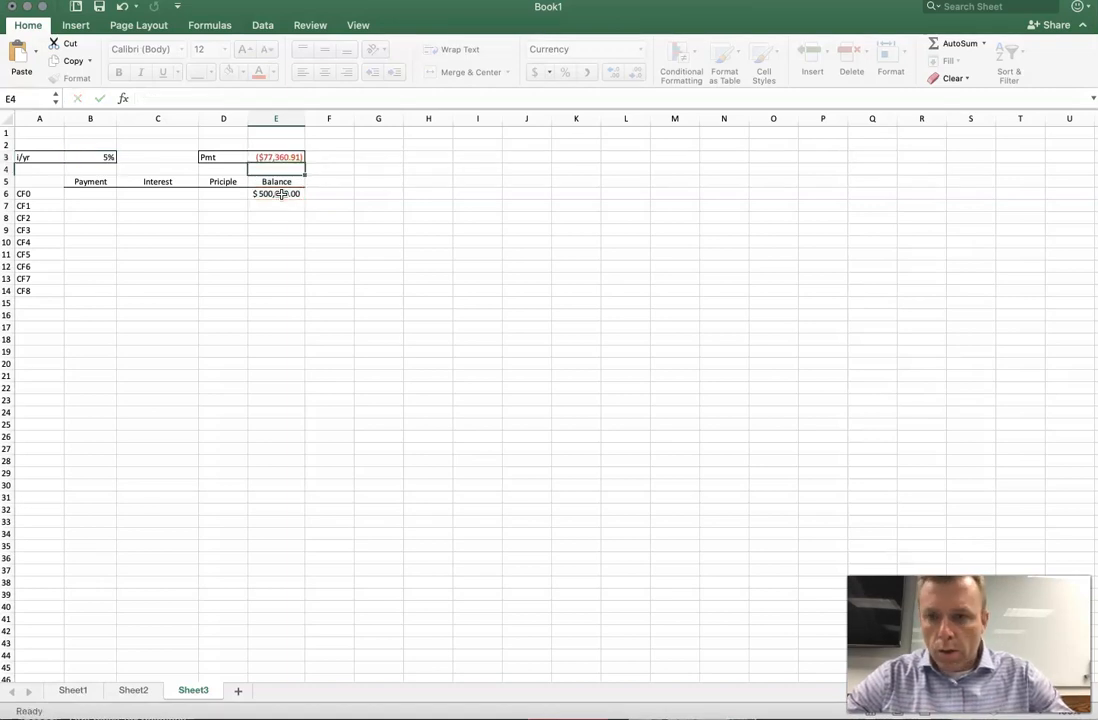
Link the CF1 payment in cell B7 to the calculated payment with =E3
left_click(88, 205)
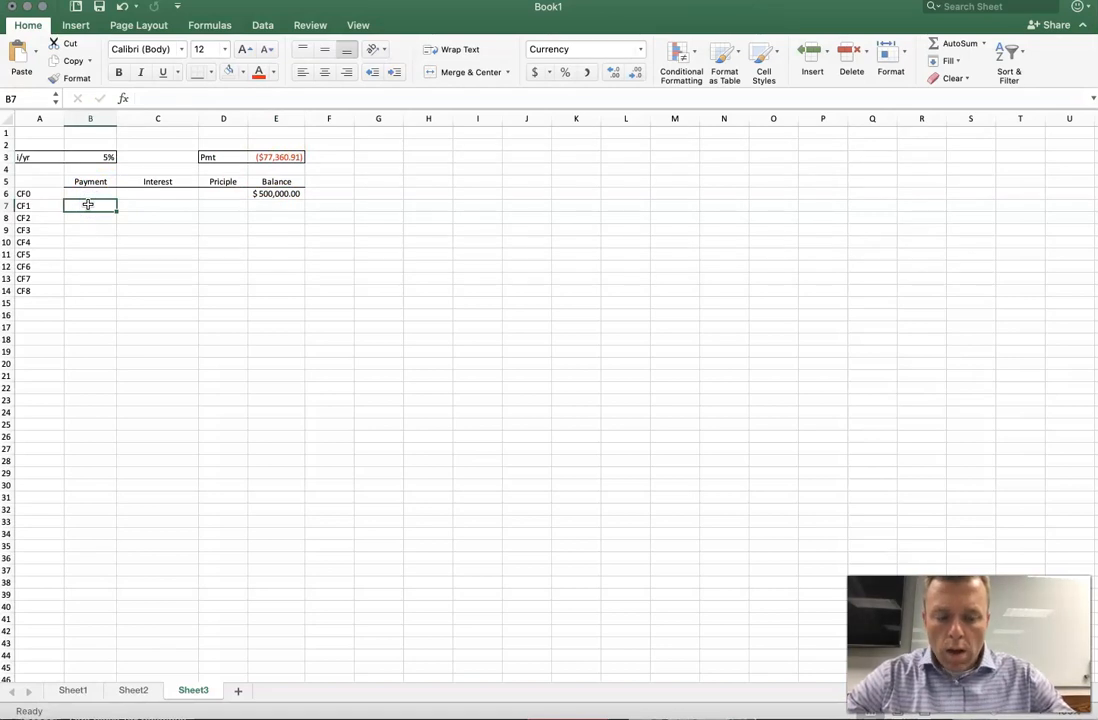
type("=")
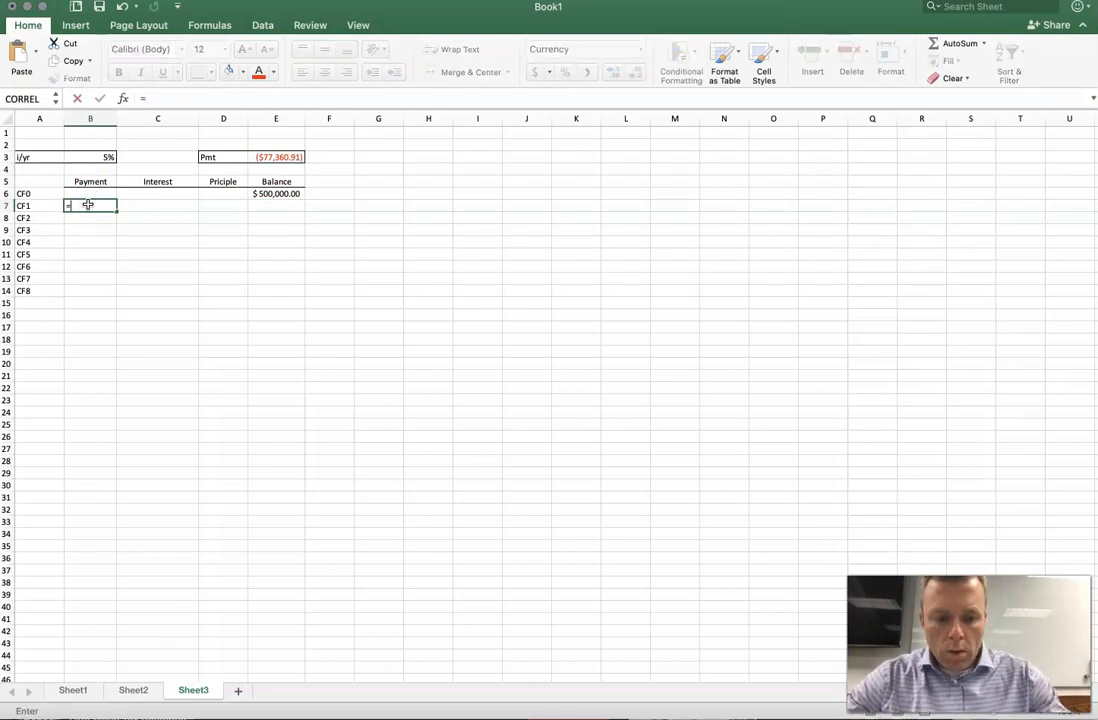
left_click(277, 157)
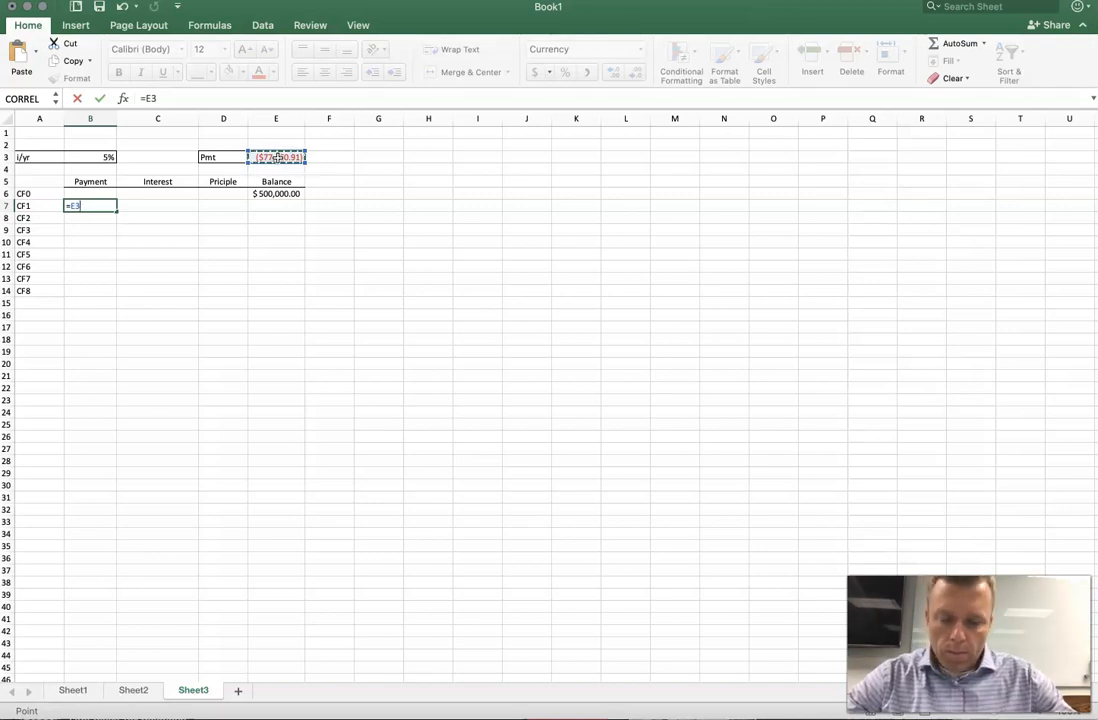
key("Return")
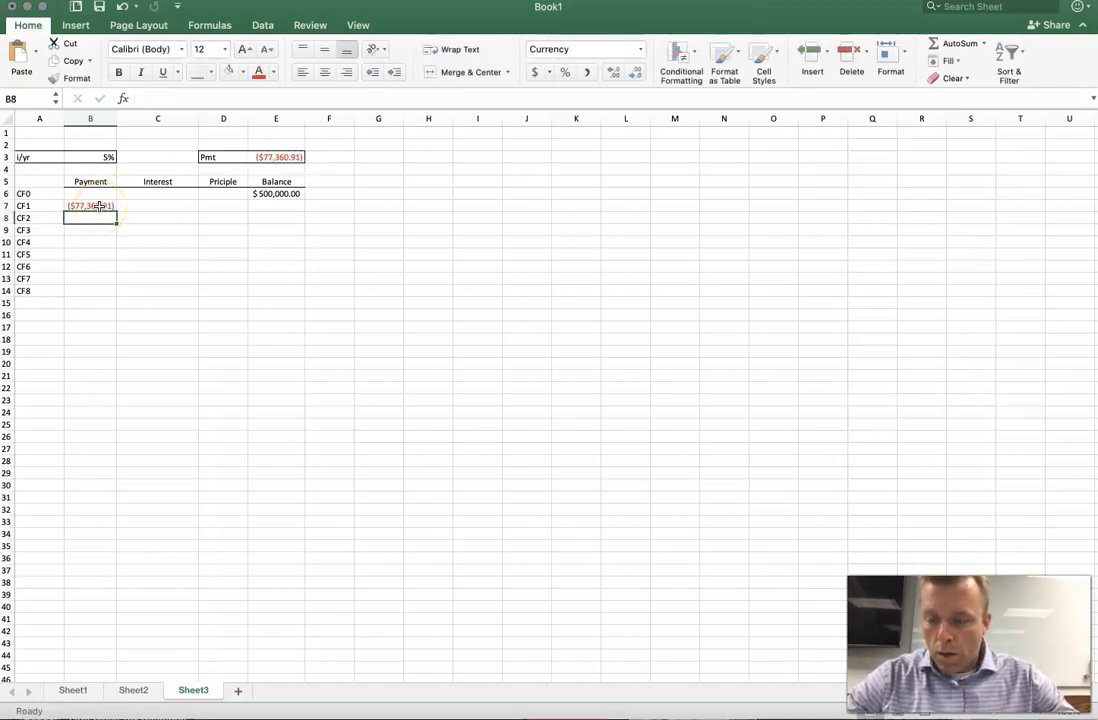
Make the CF1 payment reference in cell B7 absolute (=$E$3) and fill it down through CF8 in cell B14
left_click(99, 206)
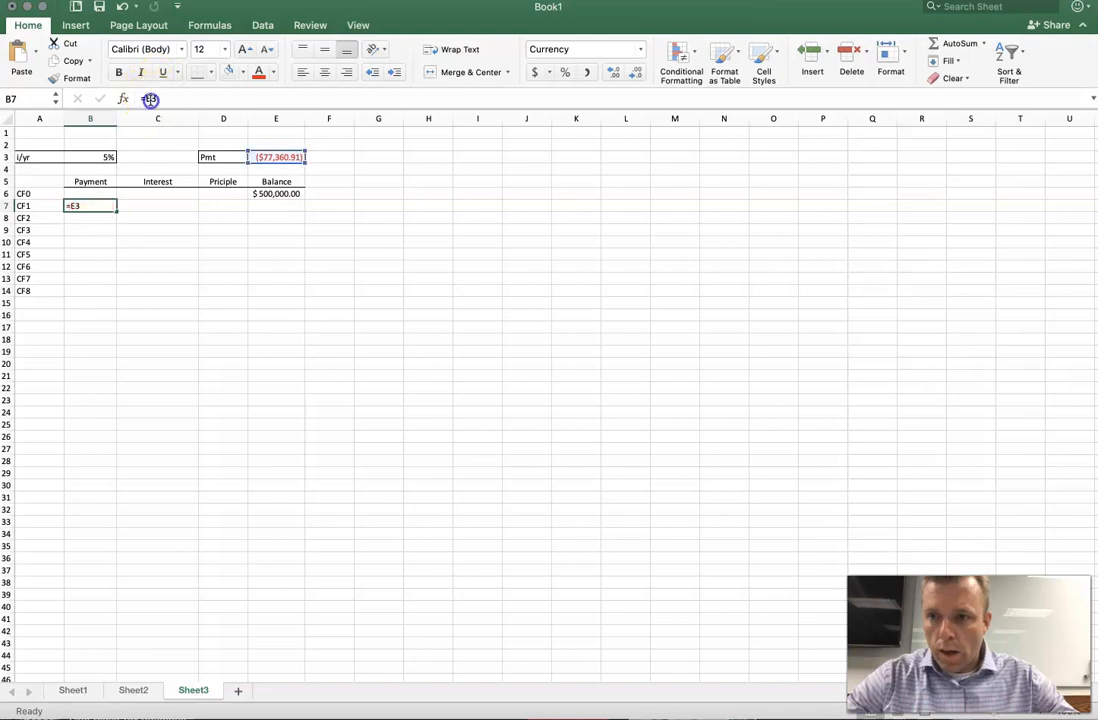
left_click(150, 99)
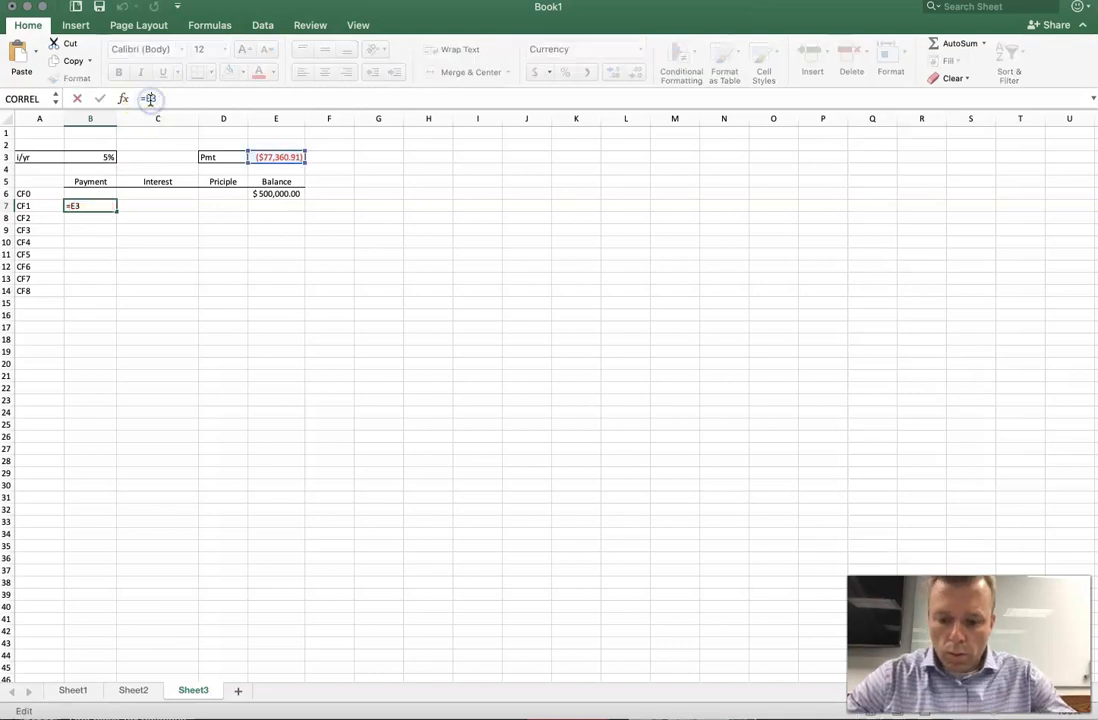
key("Return")
left_click(91, 206)
left_click_drag(115, 211, 110, 297)
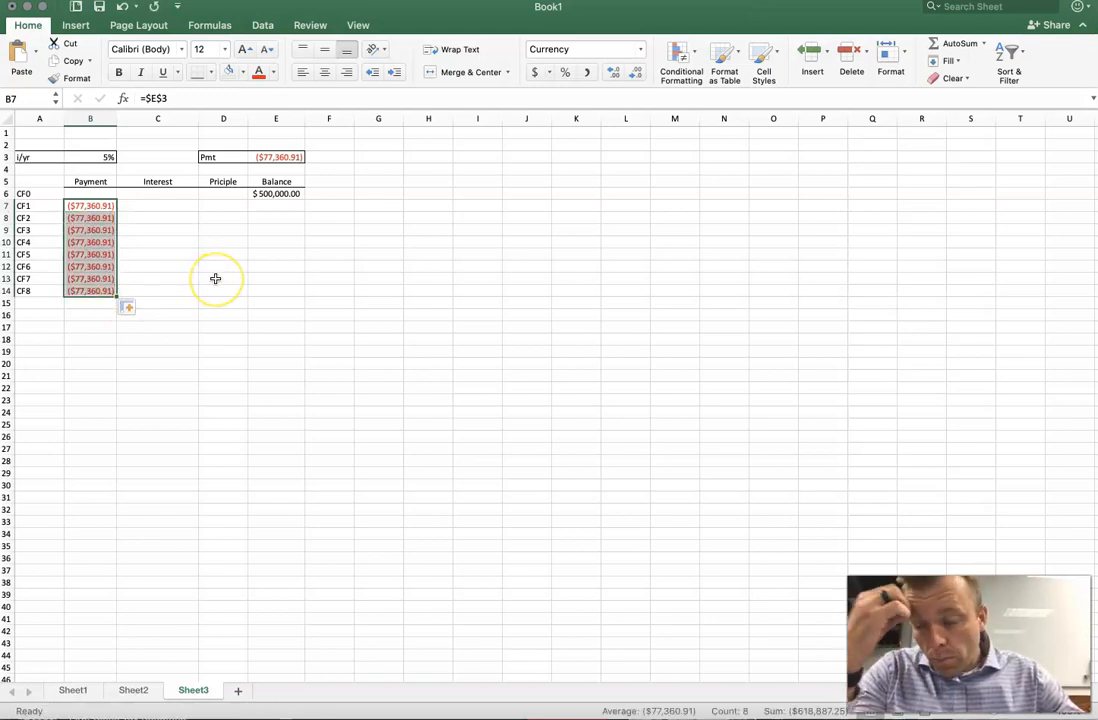
Enter =B7*B3 in cell C7 as the CF1 interest, multiplying the payment by the annual rate
left_click(155, 206)
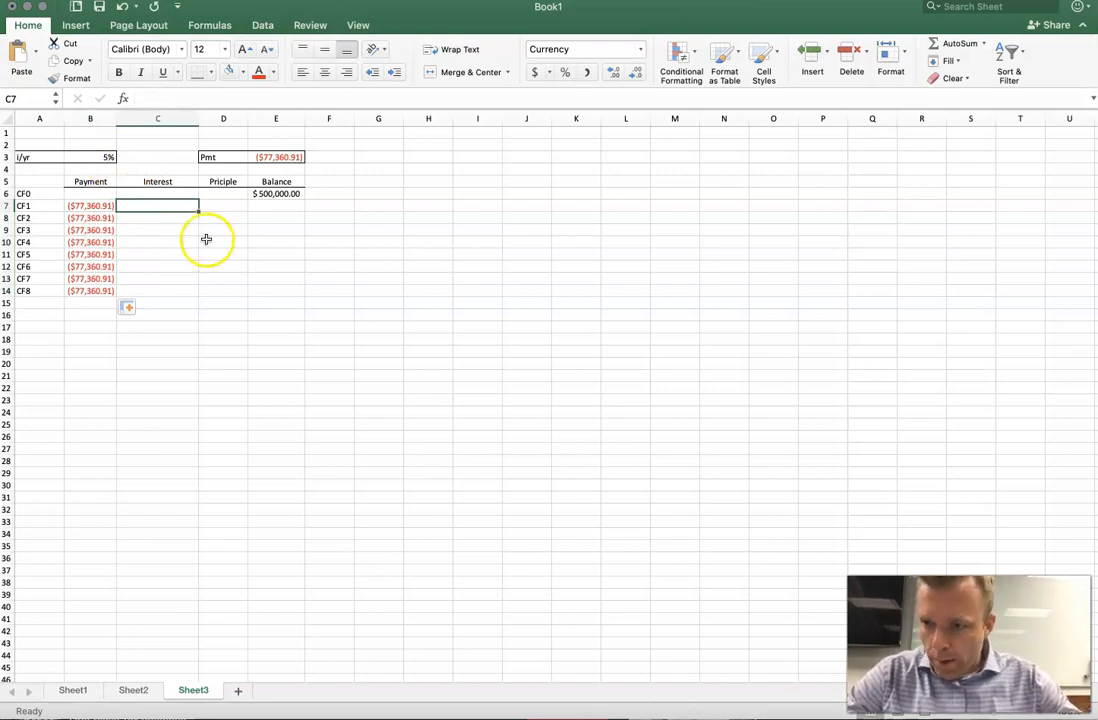
type("=")
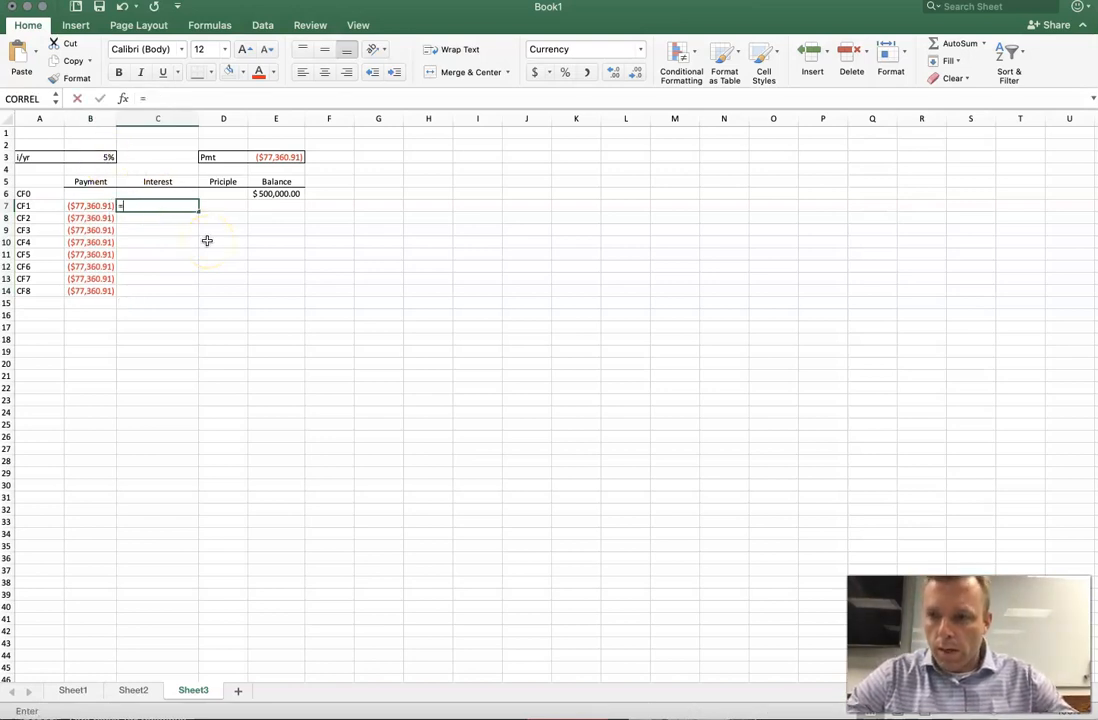
left_click(105, 209)
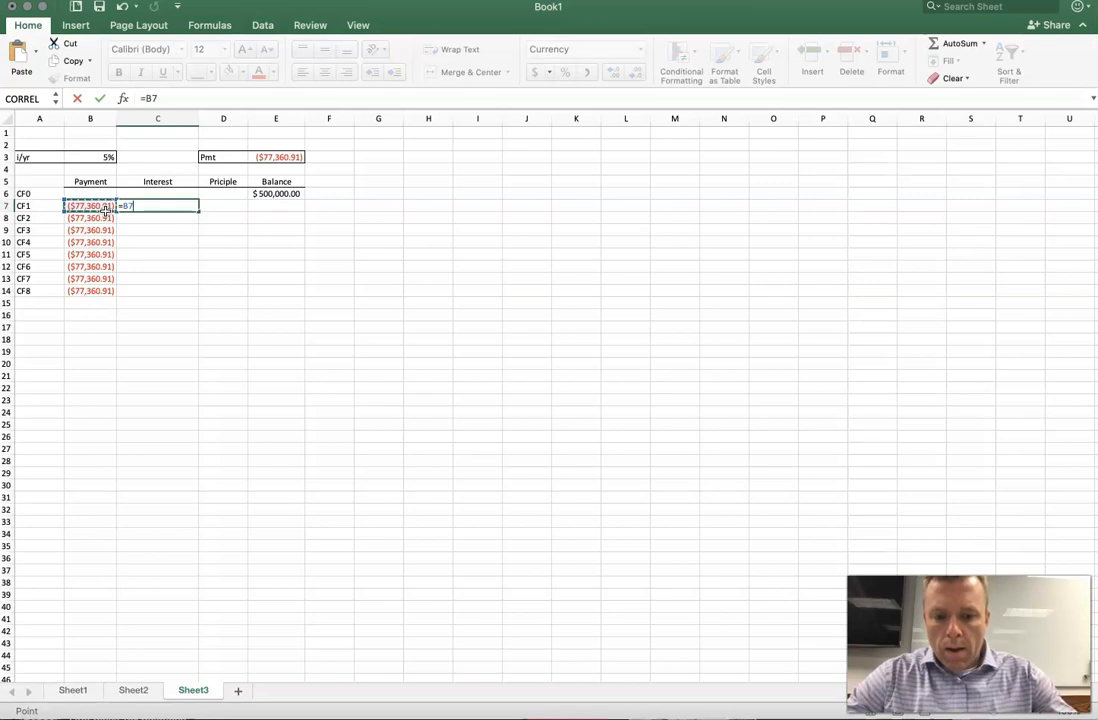
type("*")
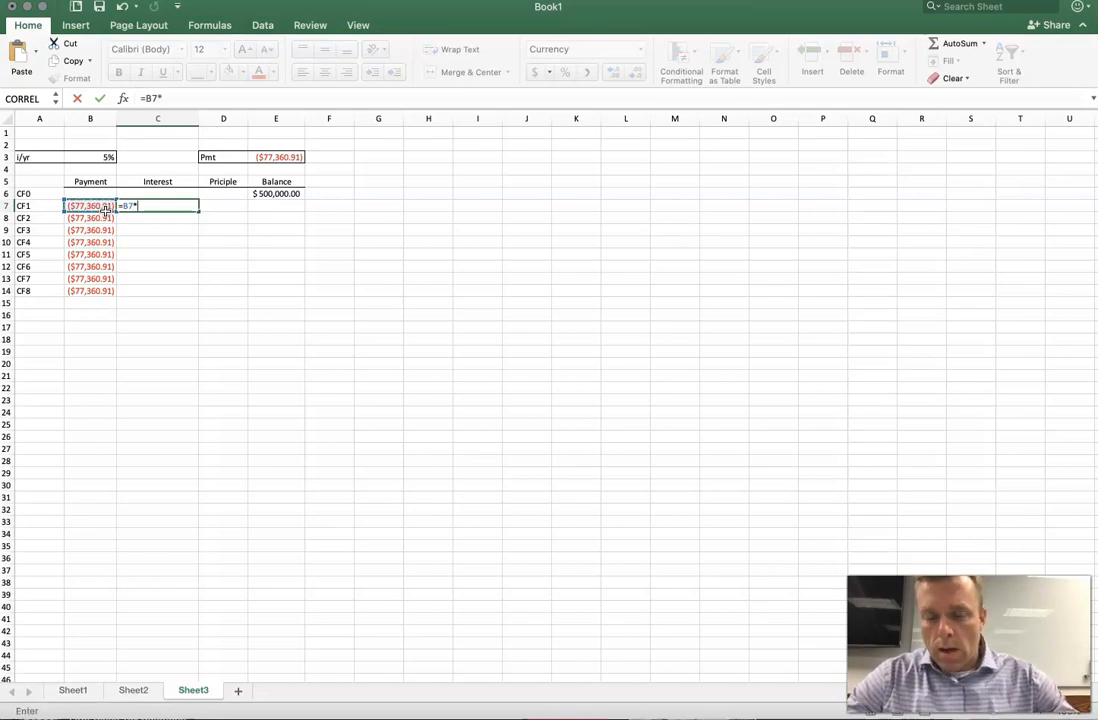
key("Up")
key("Up")
key("Up")
key("Up")
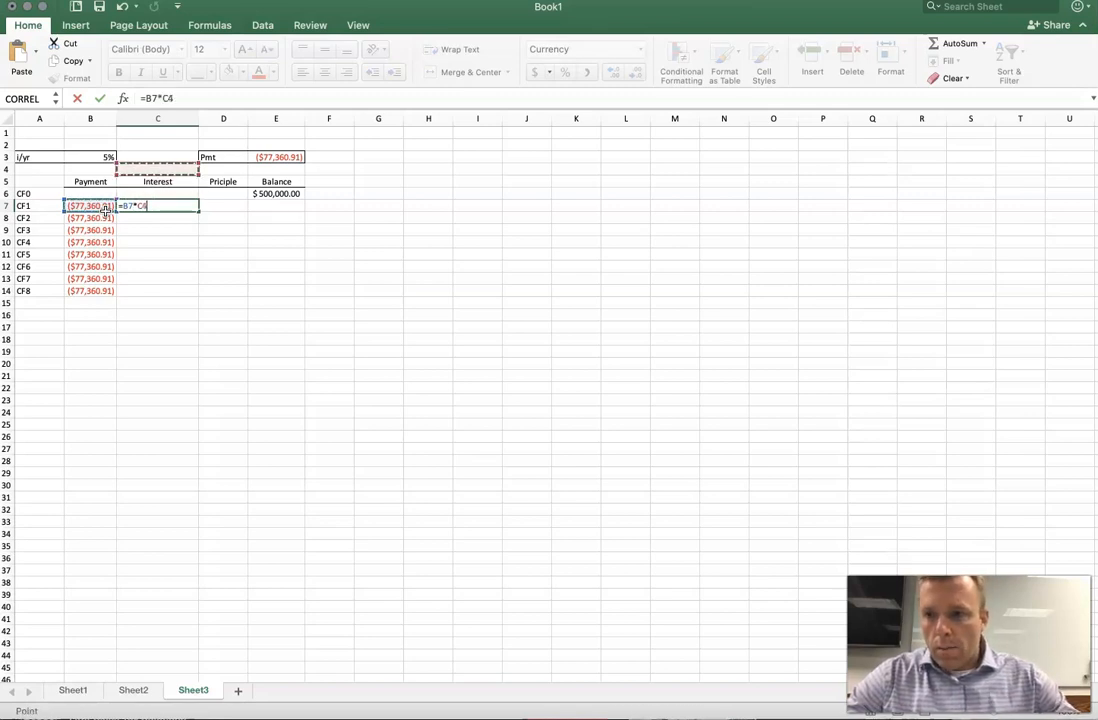
key("Left")
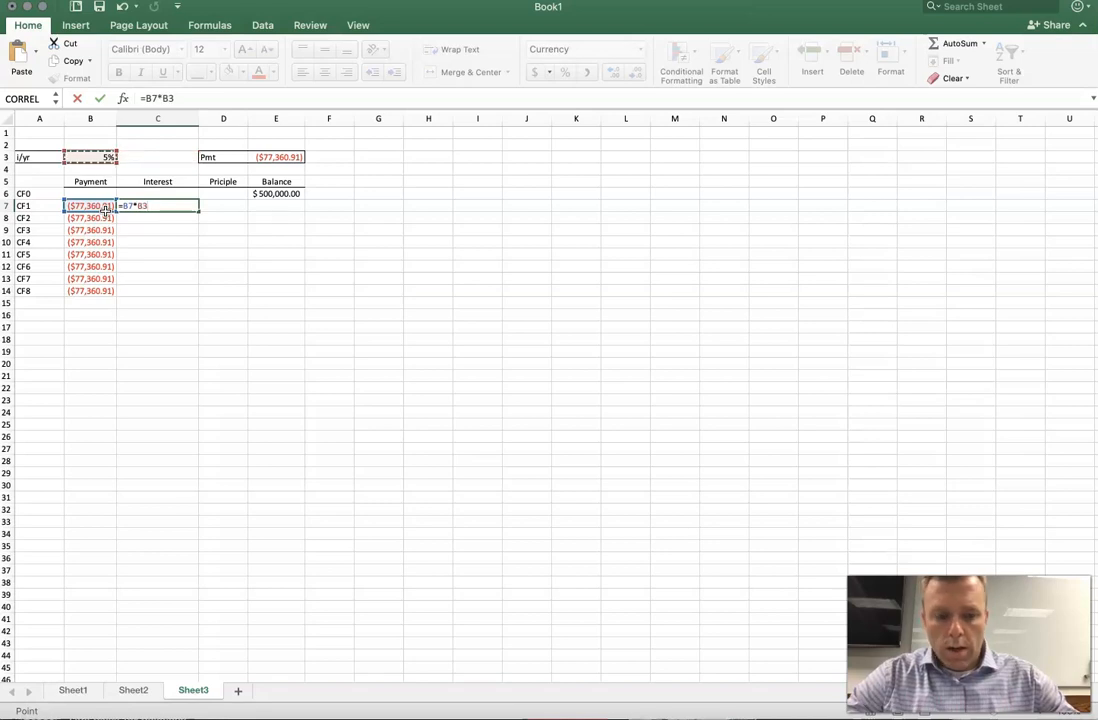
key("Return")
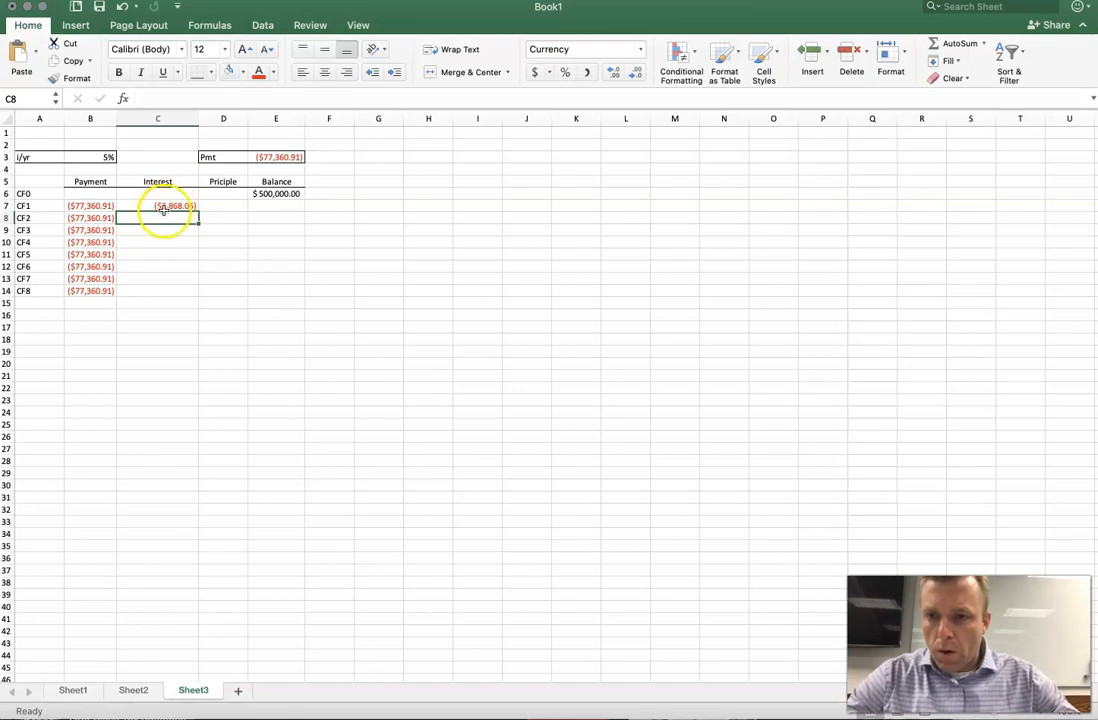
Change the CF1 interest formula in cell C7 to =E6*B3 so it uses the starting balance instead of the payment
left_click(157, 206)
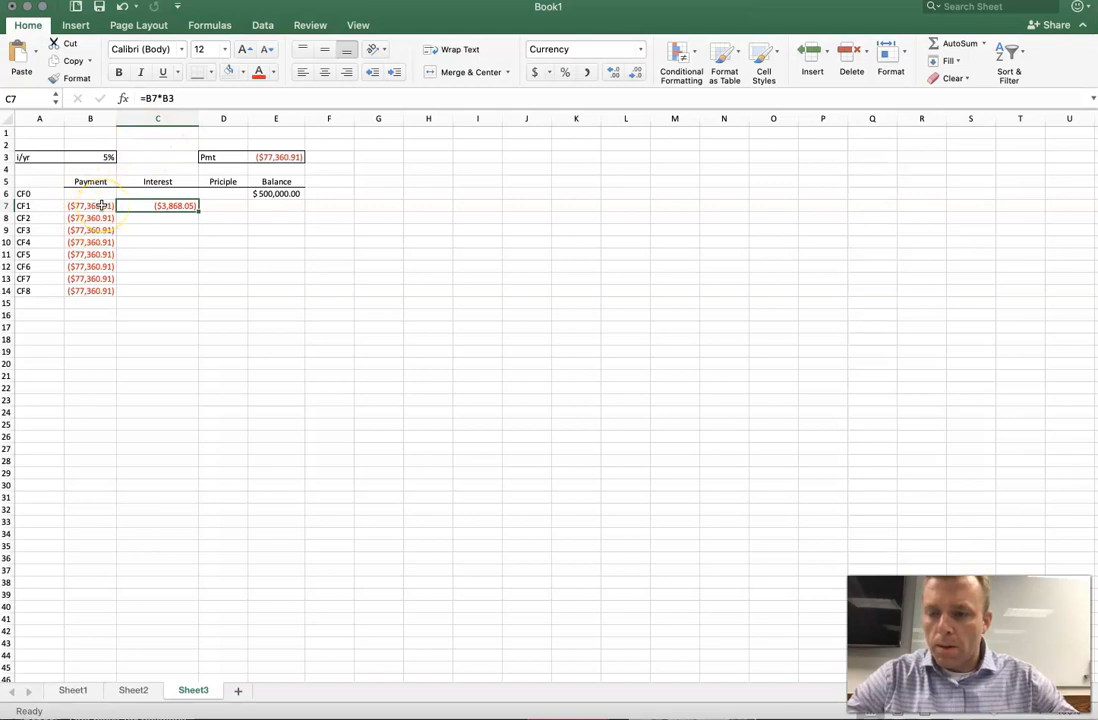
left_click(150, 98)
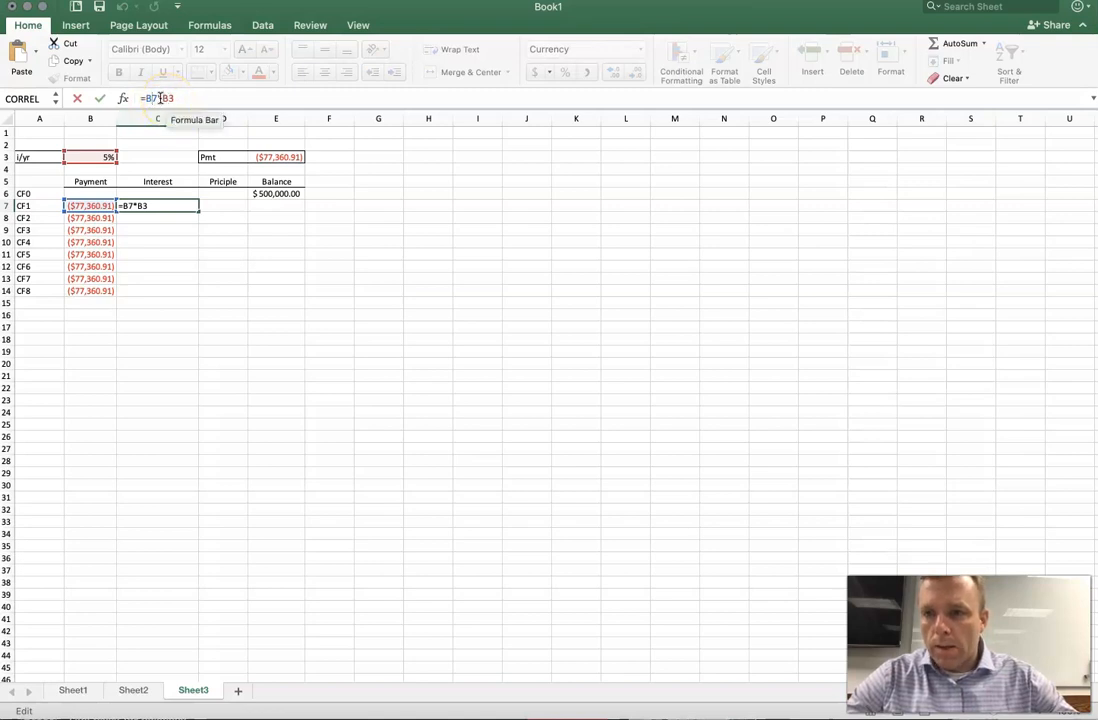
left_click_drag(158, 98, 147, 98)
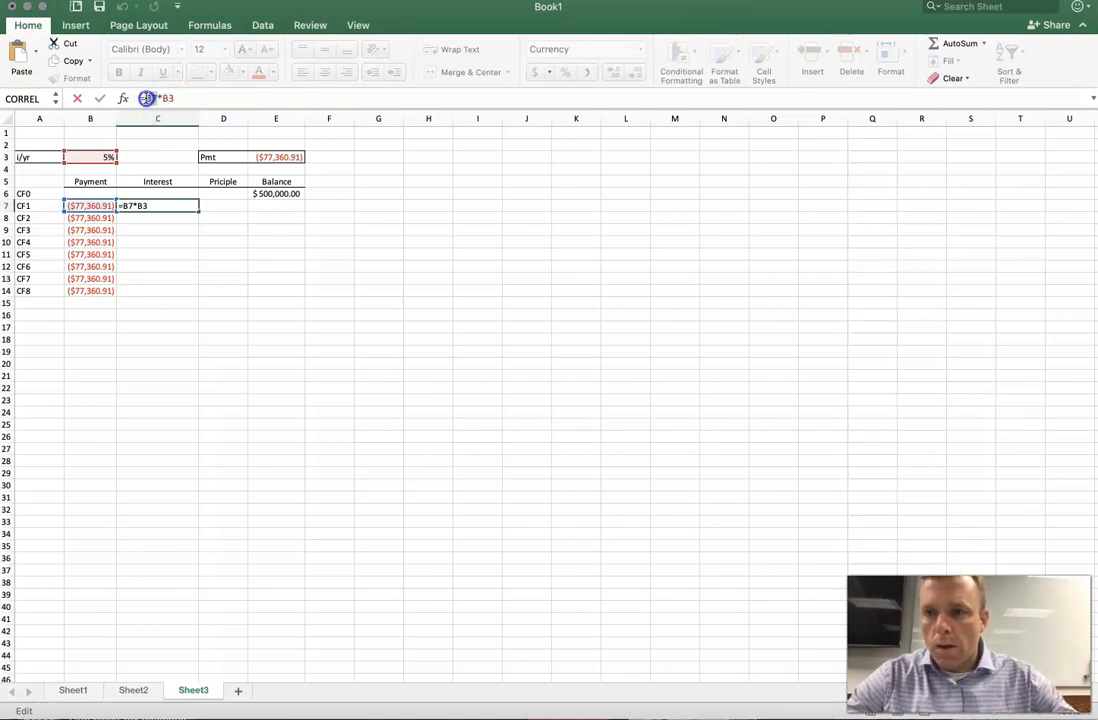
key("BackSpace")
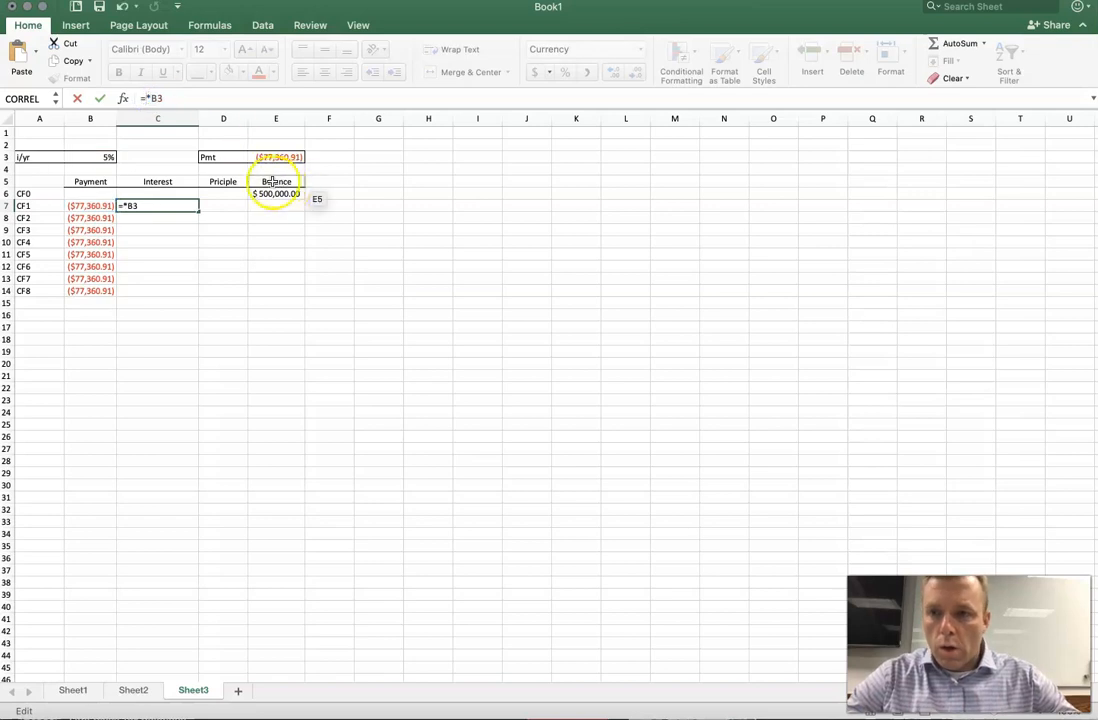
left_click(262, 194)
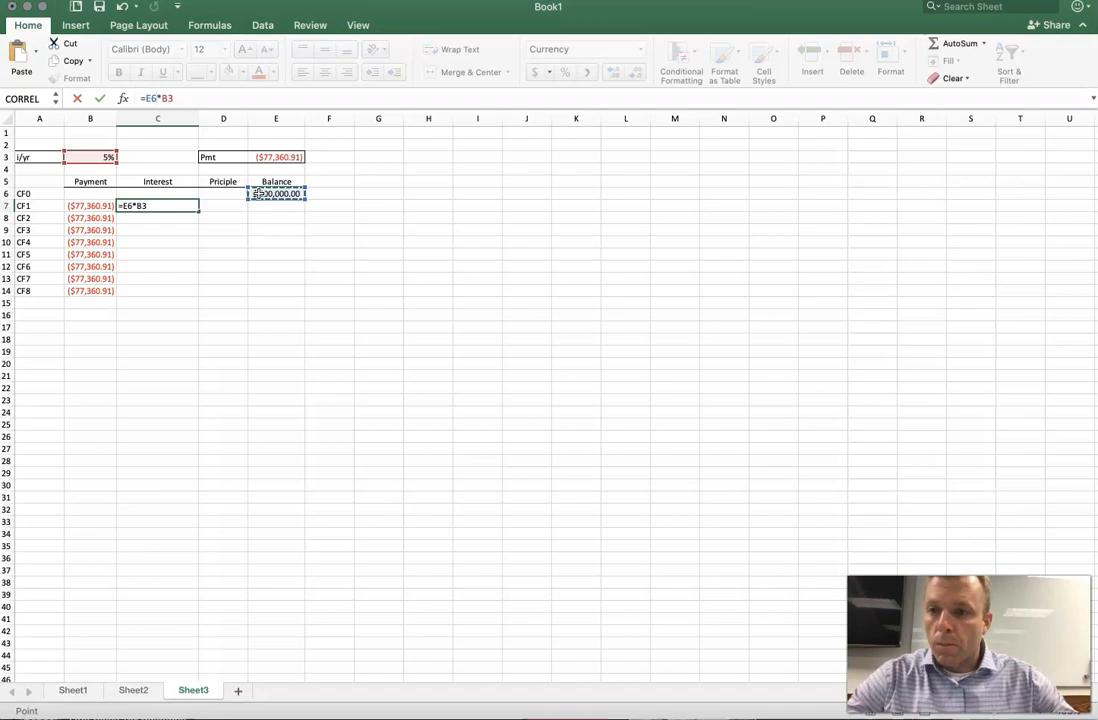
key("Return")
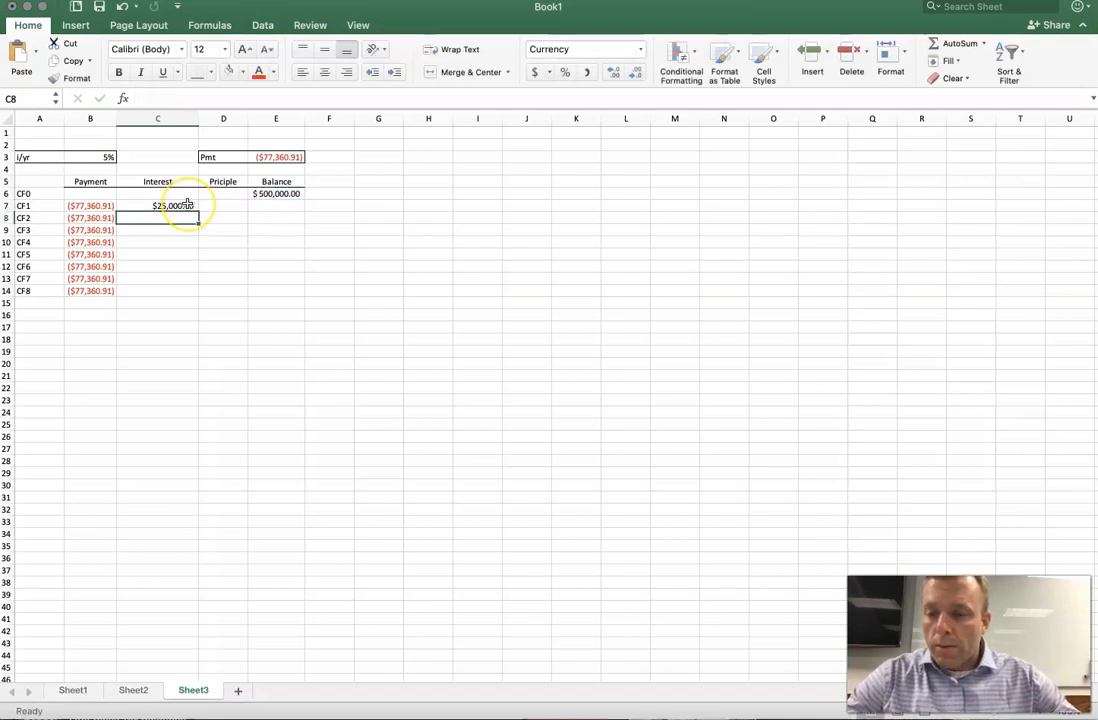
Reverse the sign of the payment calculation in cell E3 by changing it to =-PMT(B3,8,E6,,0)
left_click(268, 157)
left_click(148, 98)
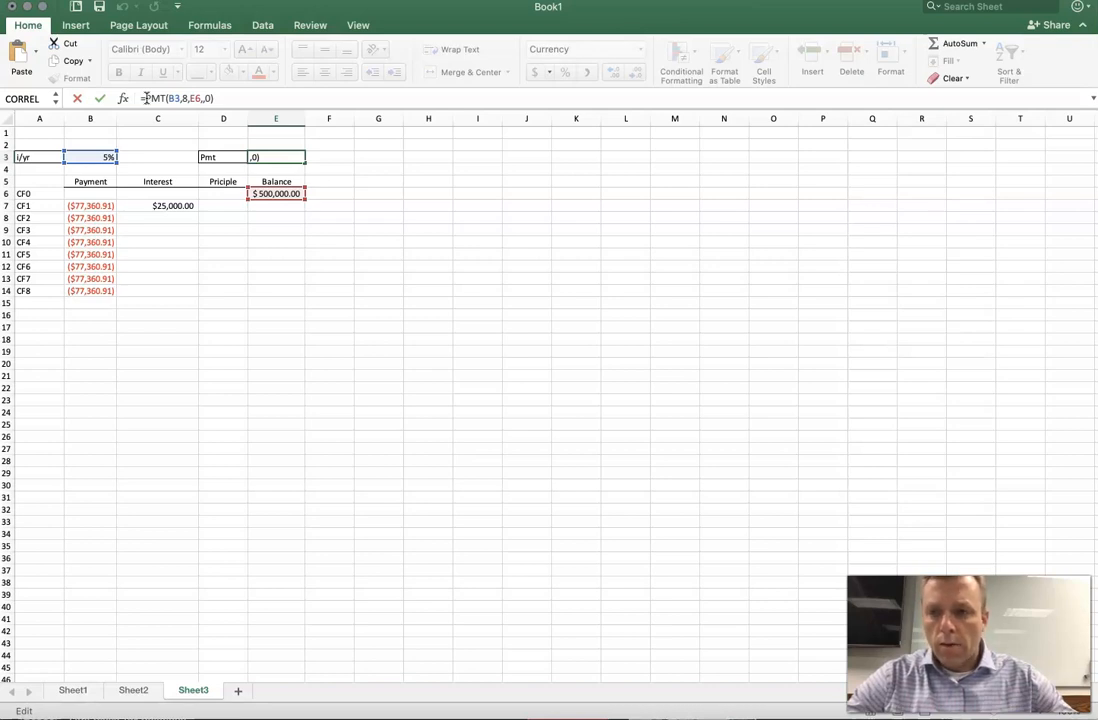
left_click(145, 98)
type("-")
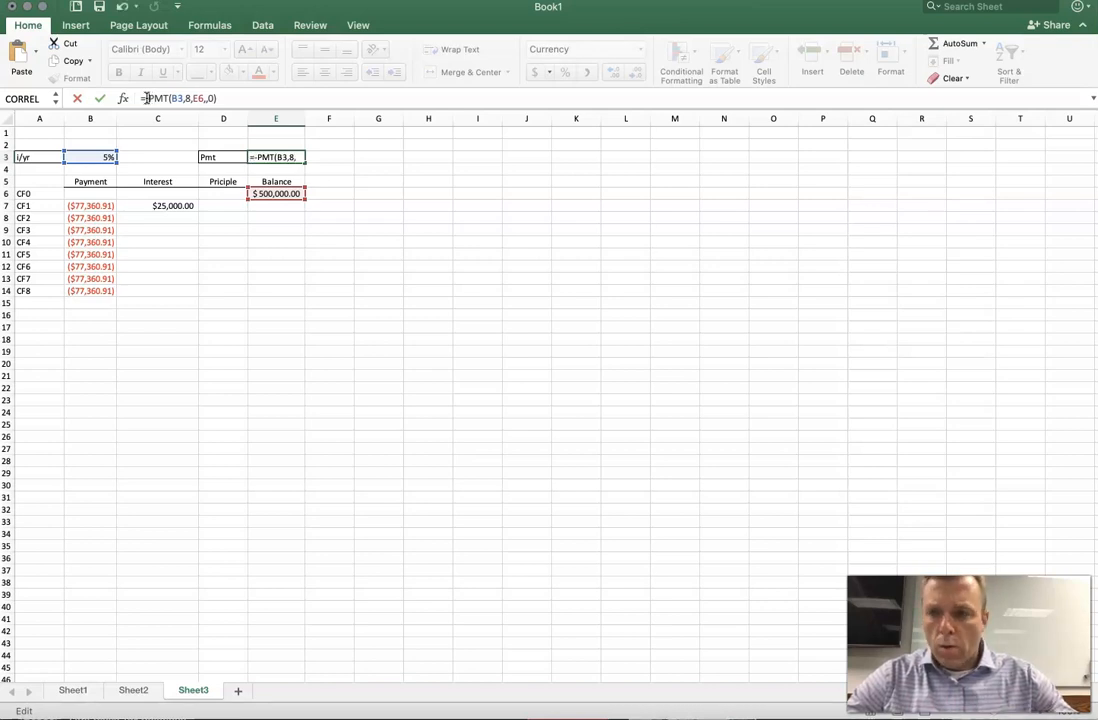
key("Return")
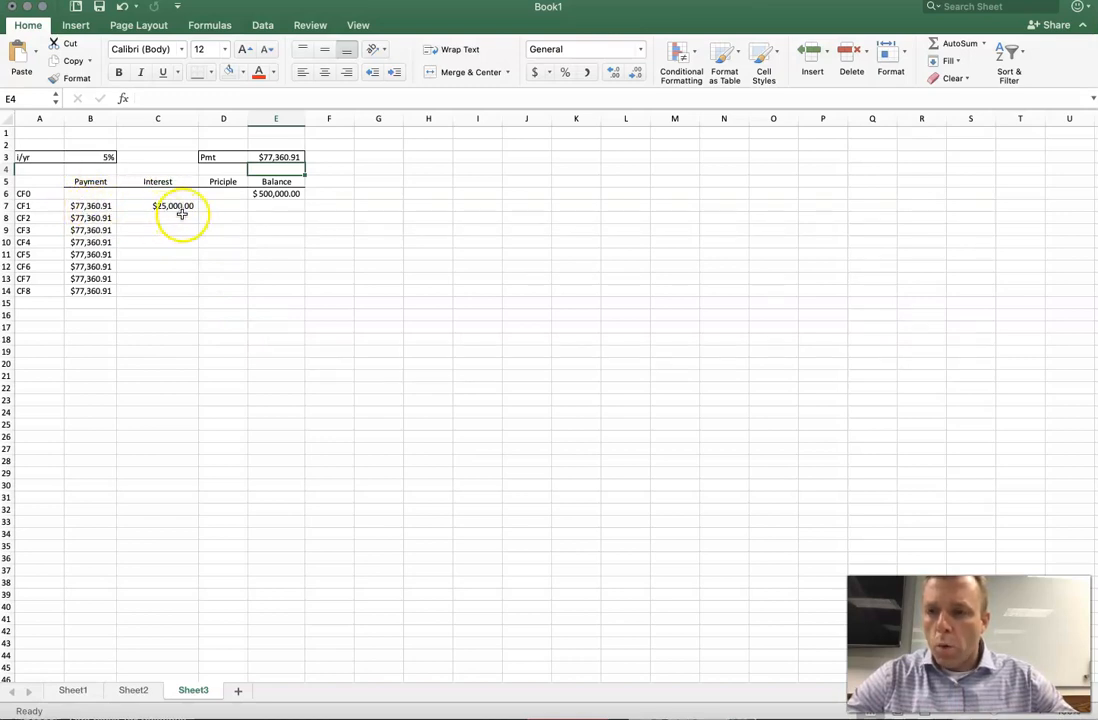
Calculate the CF1 principal in cell D7 as payment minus interest with =B7-C7
left_click(225, 206)
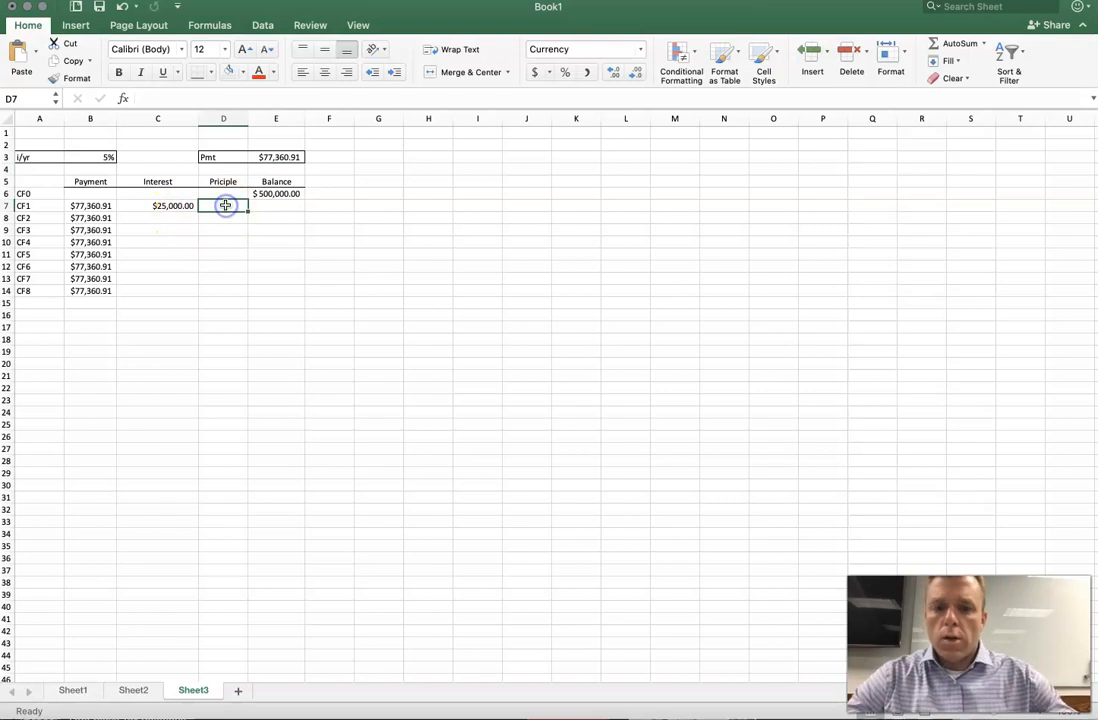
type("=")
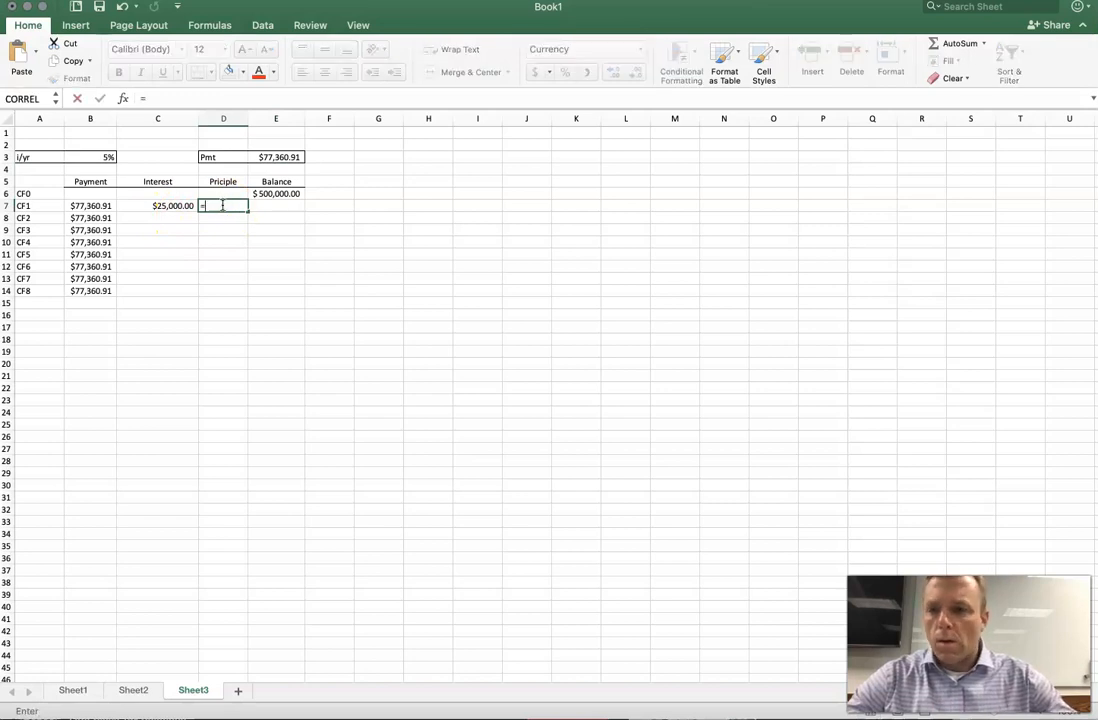
left_click(100, 206)
type("-")
key("Left")
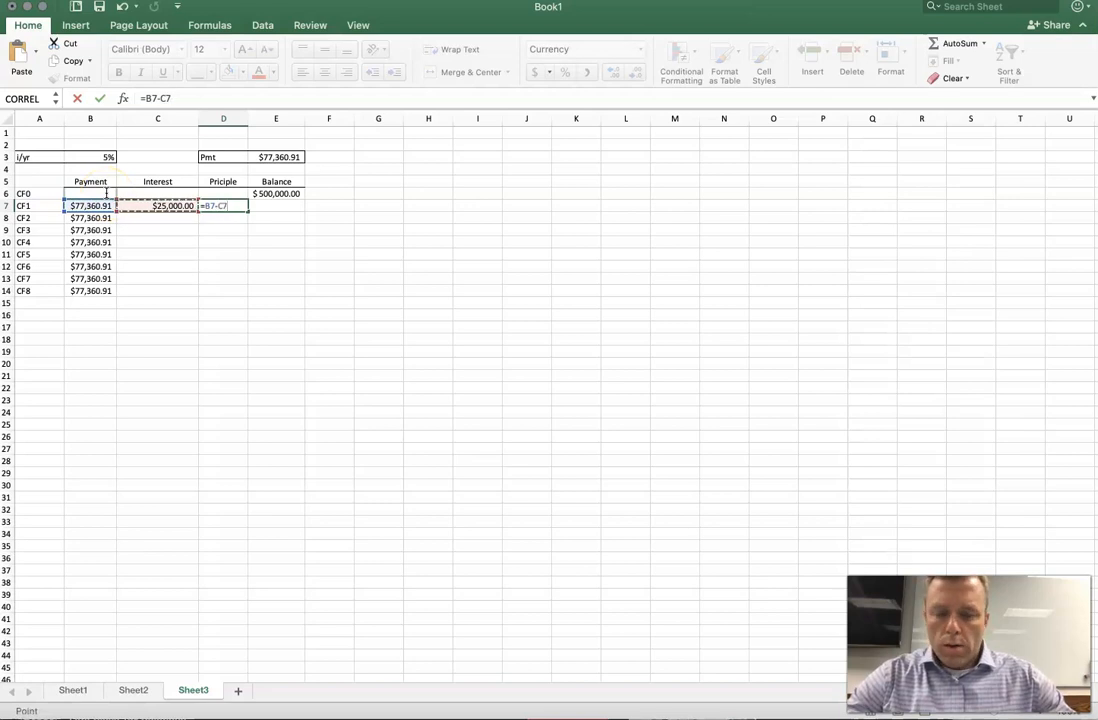
key("Return")
Calculate the CF1 balance in cell E7 by subtracting the principal from the starting balance with =E6-D7
left_click(276, 205)
type("=")
key("Up")
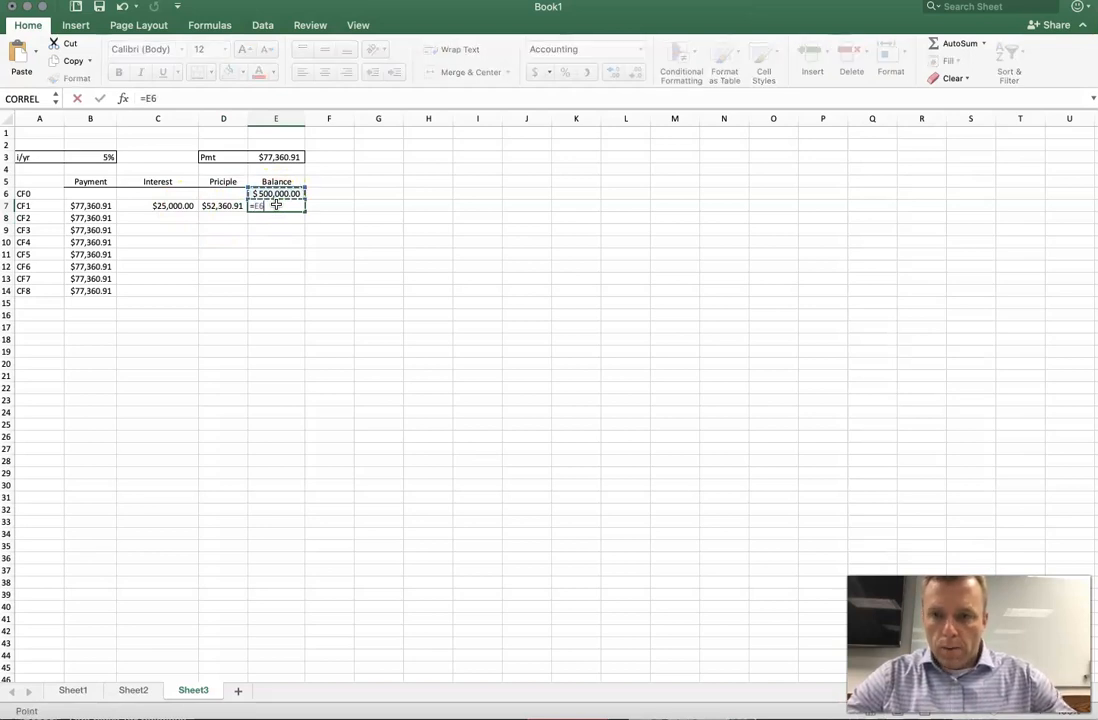
type("-")
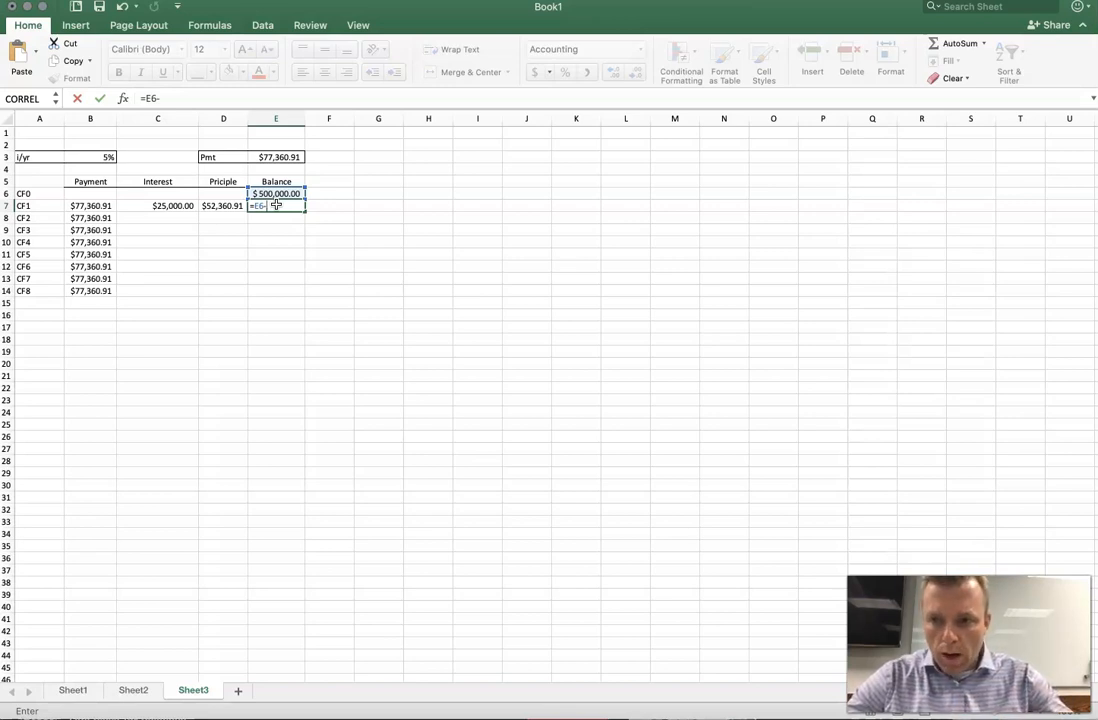
left_click(222, 205)
key("Return")
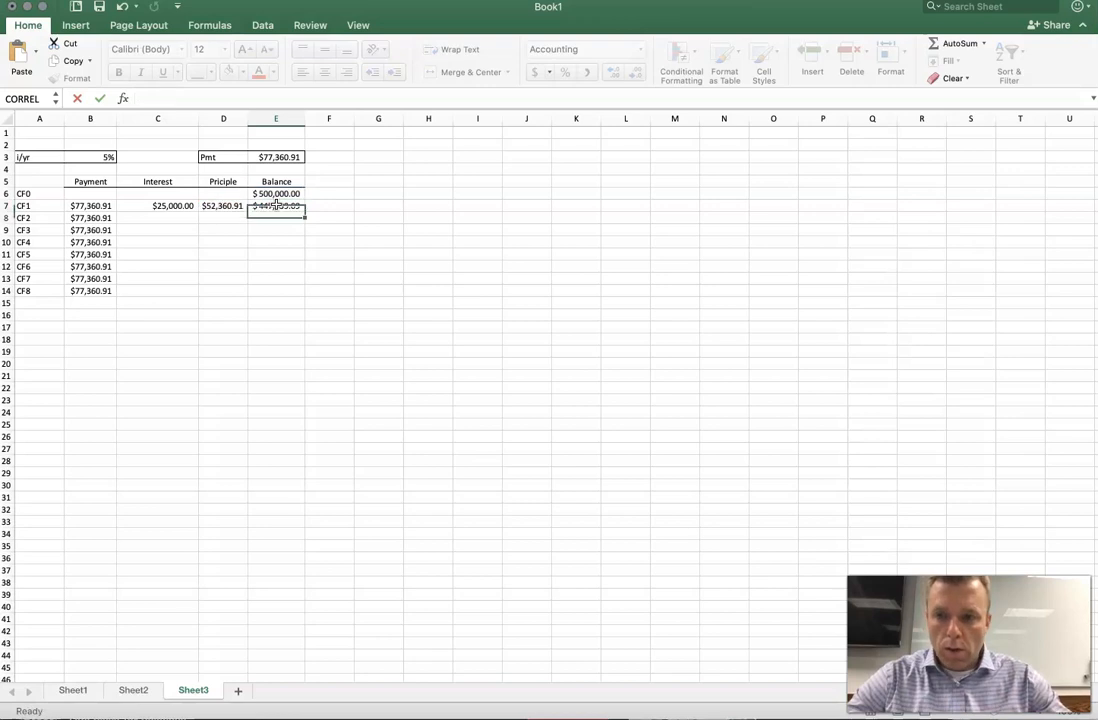
Make the interest rate reference in the CF1 interest formula absolute, so cell C7 reads =E6*$B$3
left_click(152, 205)
left_click(160, 98)
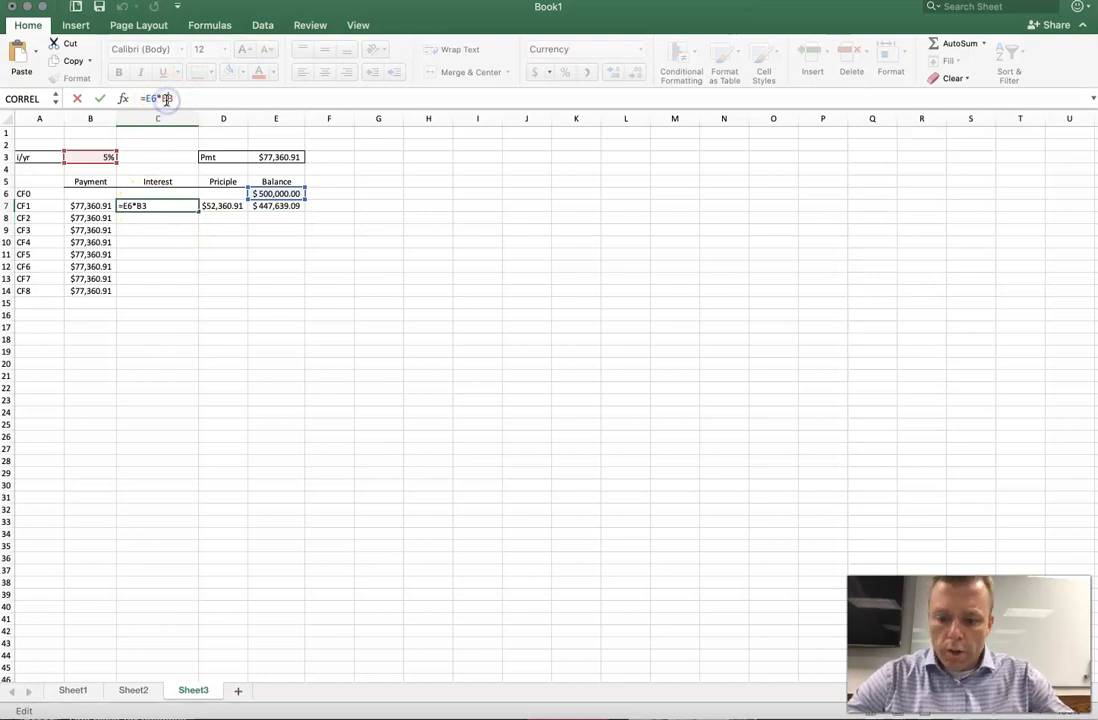
key("F4")
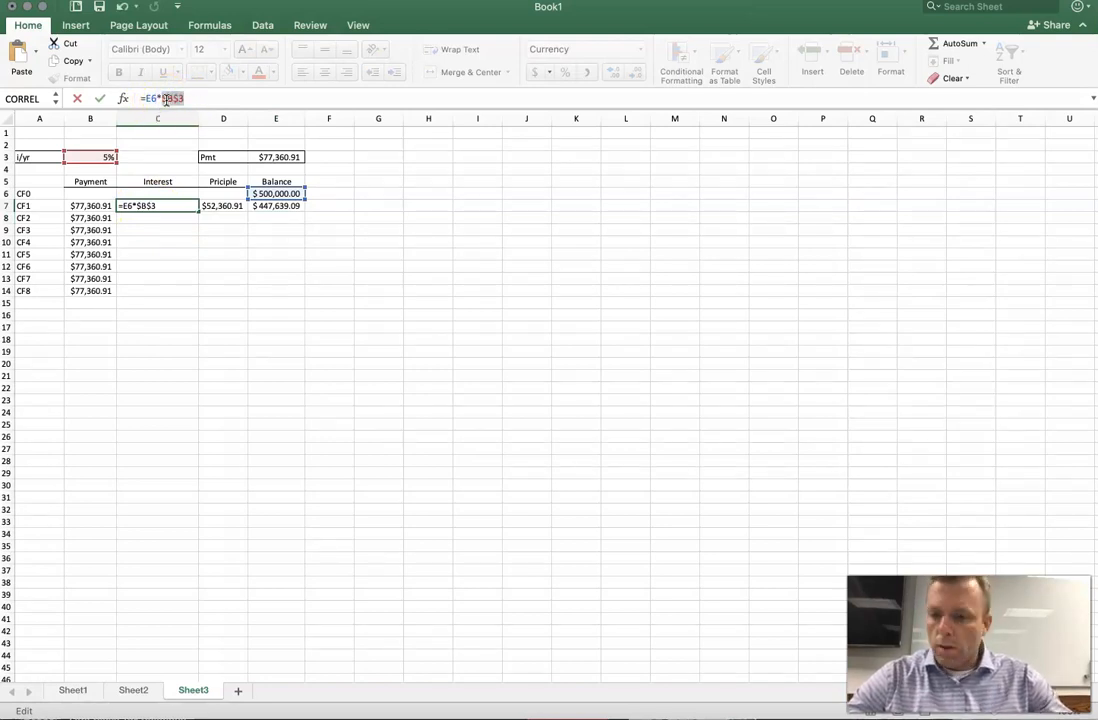
key("Return")
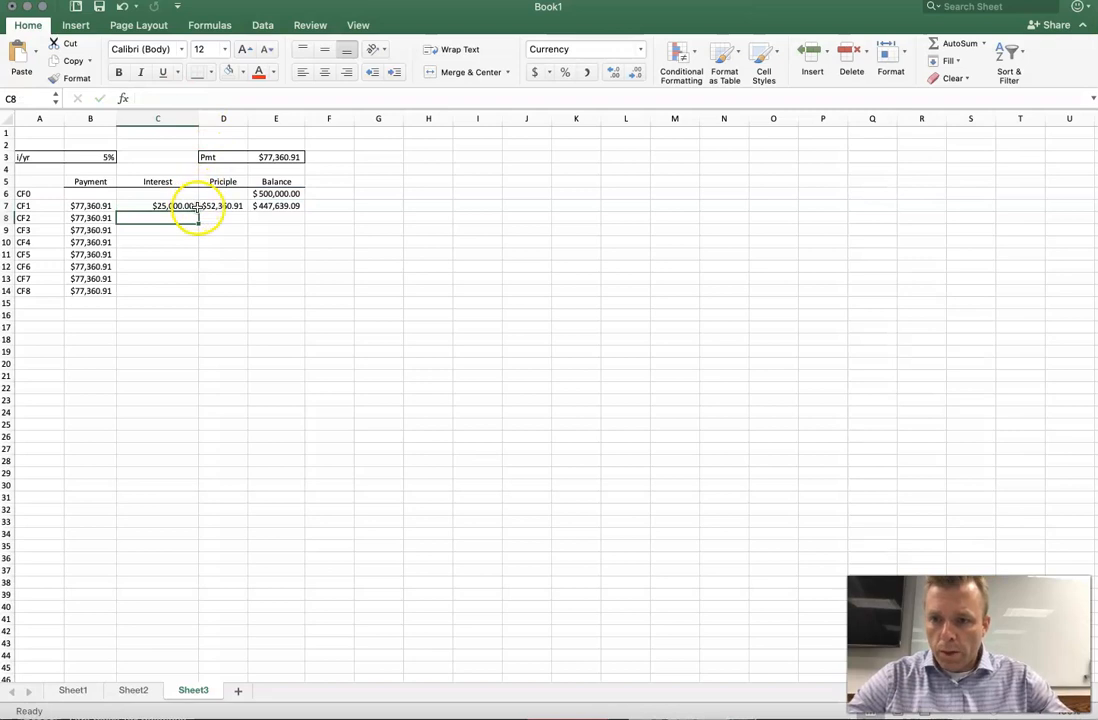
Fill the CF1 interest, principal and balance formulas in C7:E7 down through CF8 in row 14
left_click(218, 207)
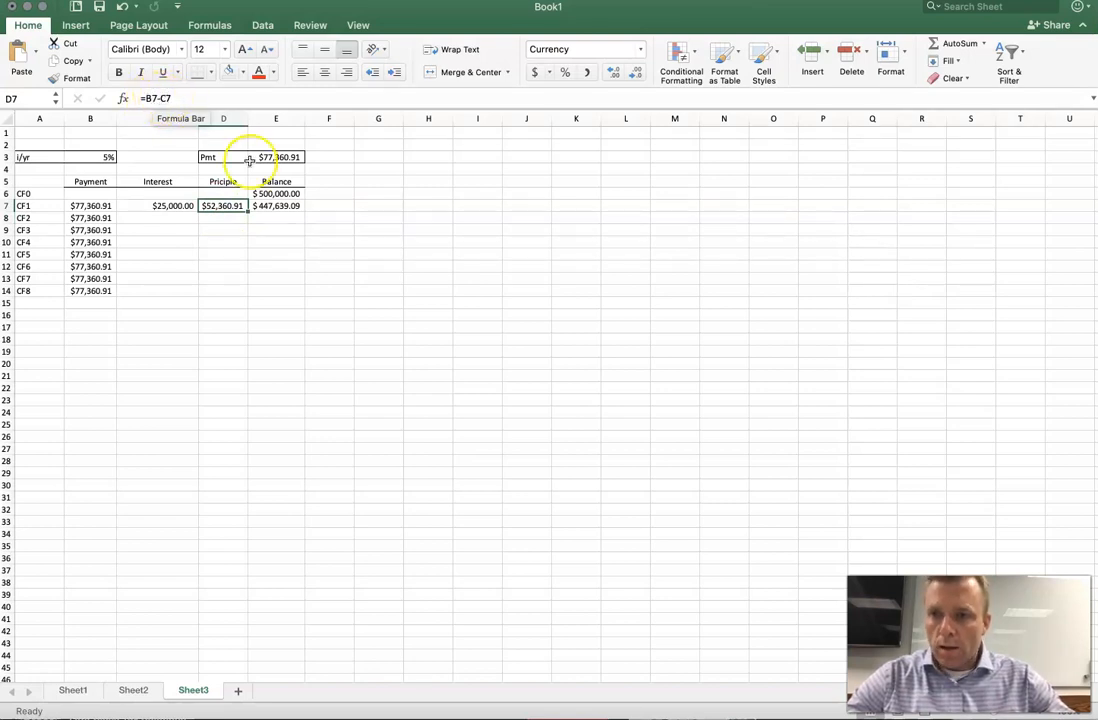
left_click_drag(160, 205, 286, 295)
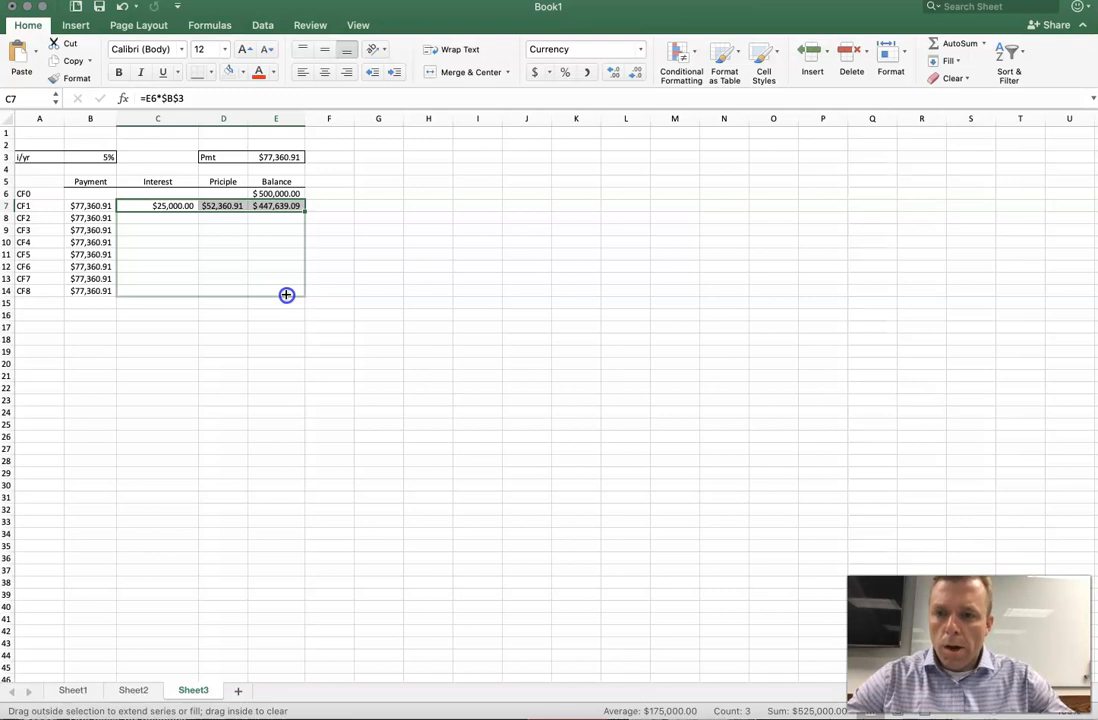
left_click_drag(286, 295, 287, 296)
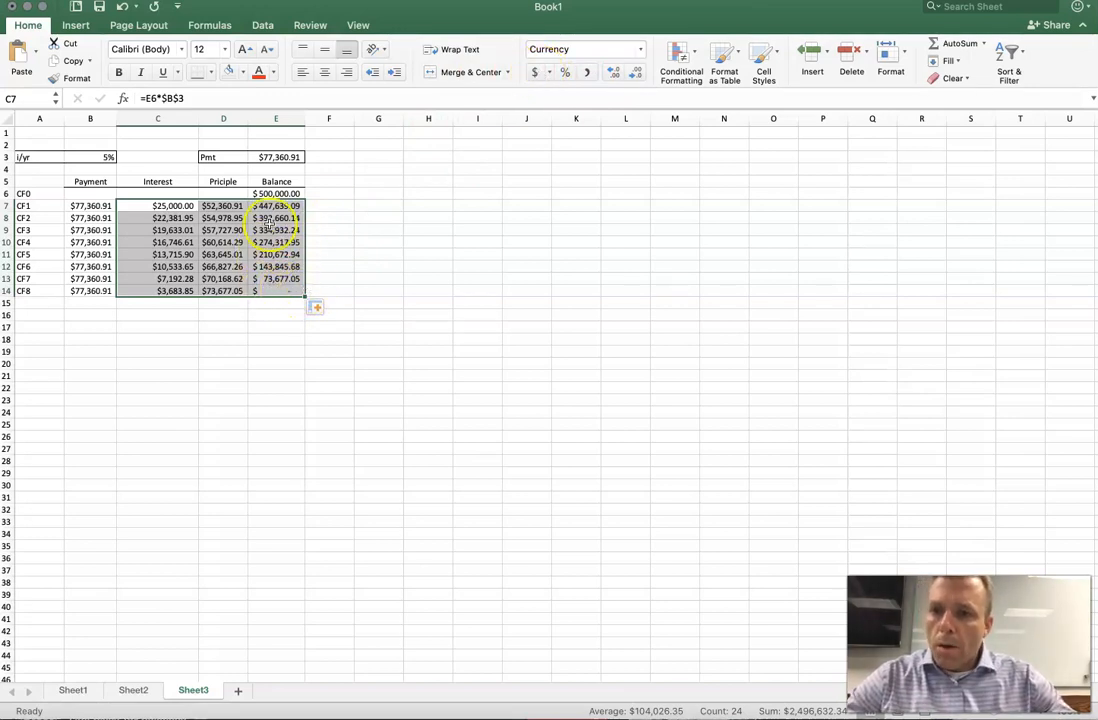
left_click(240, 360)
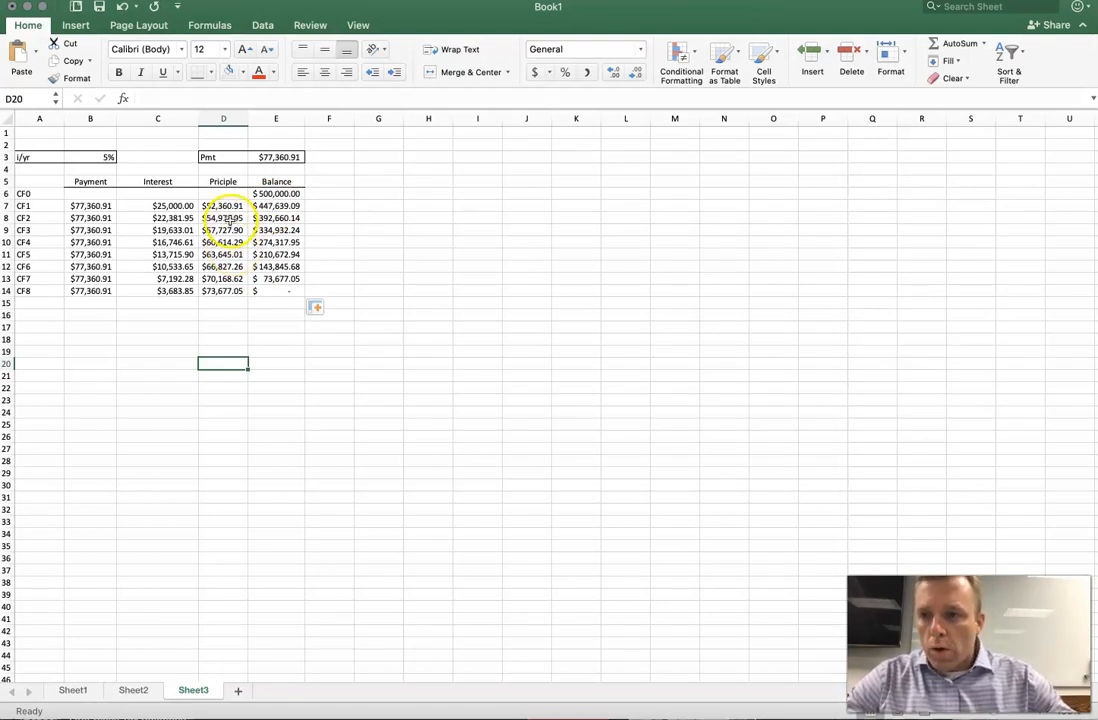
Enter the label "Year 1-5 Principle Total" in cell G8 beside the amortization schedule
left_click_drag(227, 205, 227, 255)
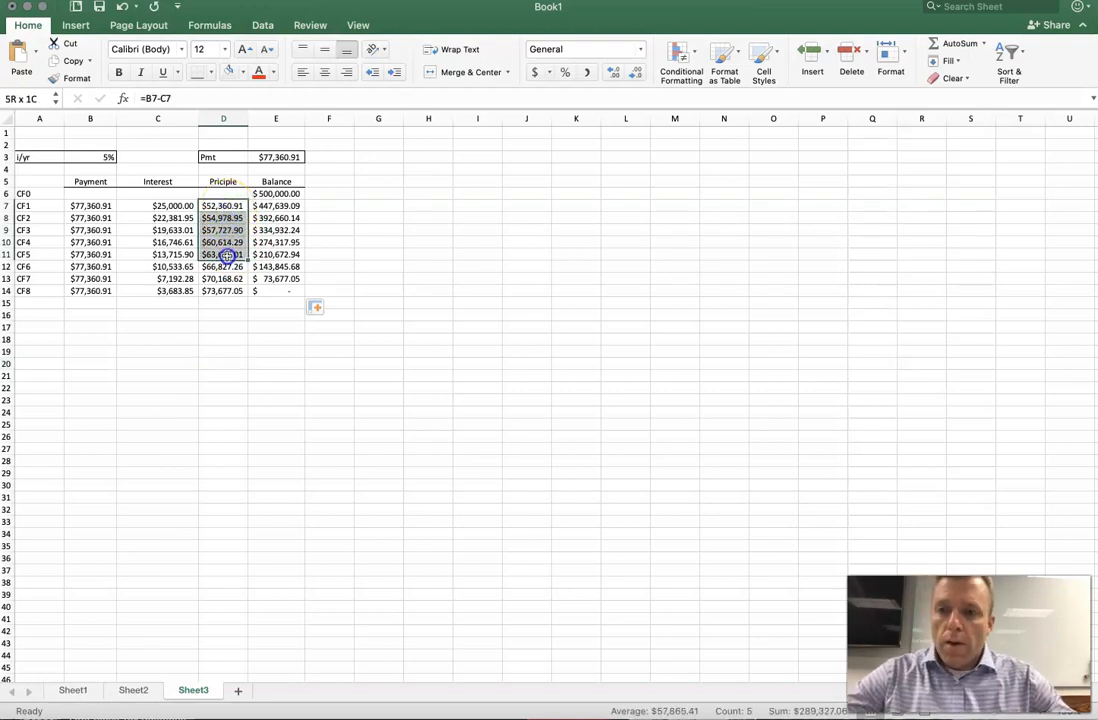
left_click(377, 216)
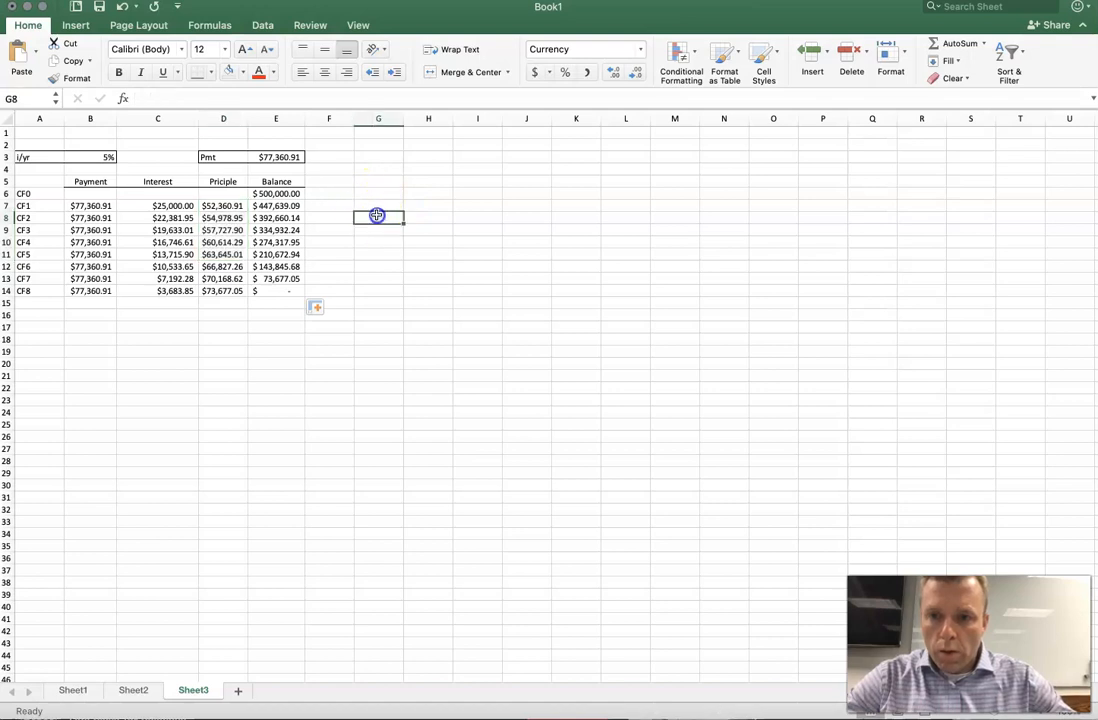
type("Yea")
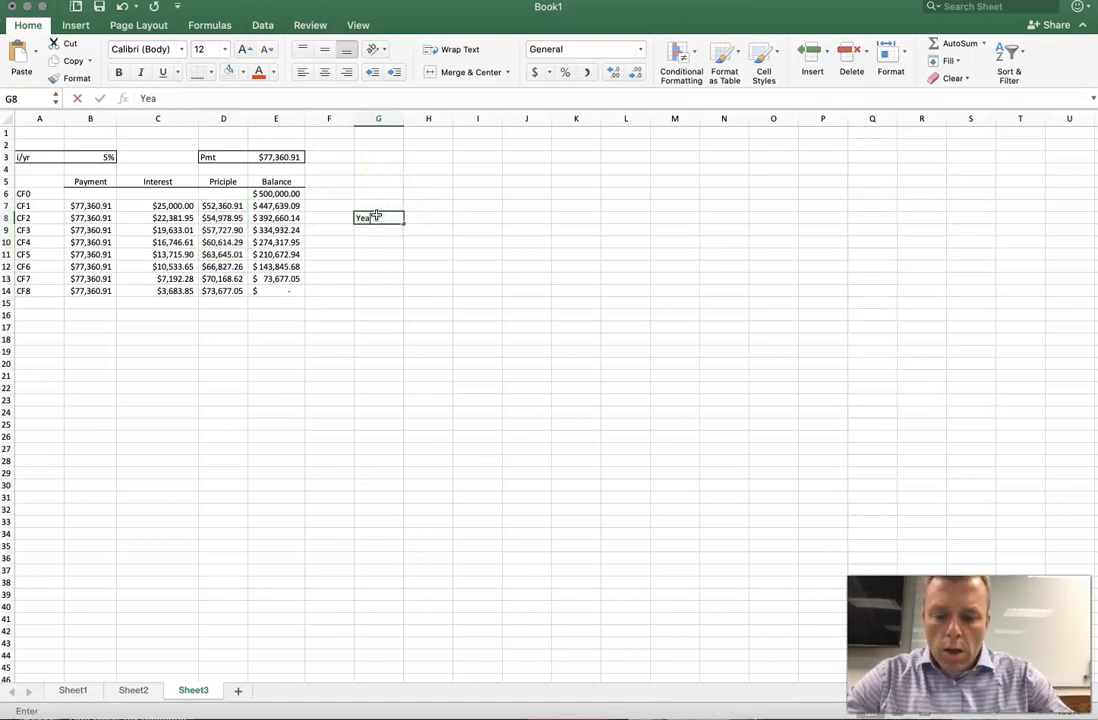
type("r 1-5")
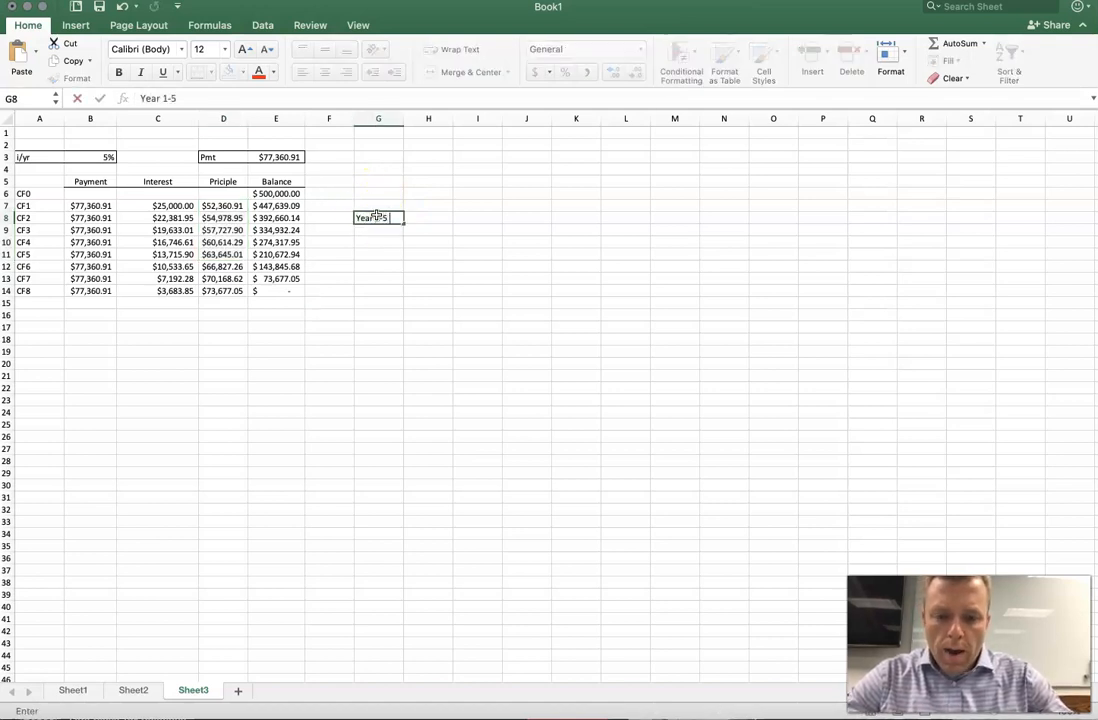
type(" PrincipleTot")
key("BackSpace")
key("BackSpace")
key("BackSpace")
type("Toa")
type("a")
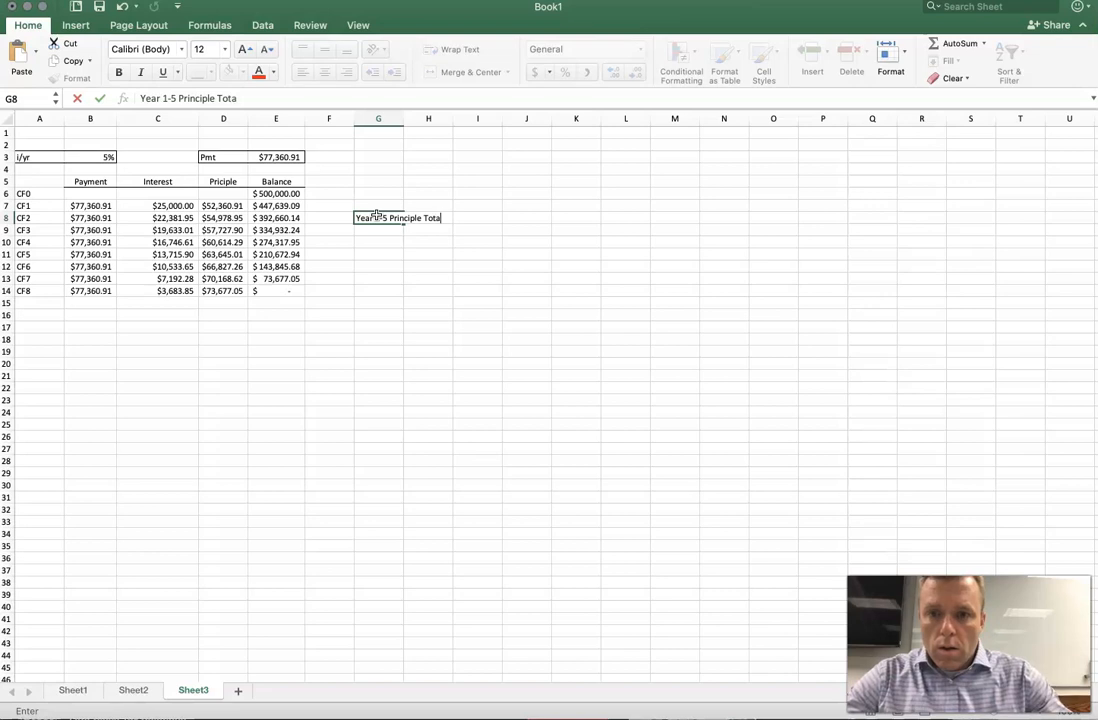
type("l")
key("Return")
Total the CF1 to CF5 principal amounts in cell G9 with =sum(D7:D11)
type("=sum(")
key("Left")
key("Left")
key("Left")
key("Left")
key("Right")
key("Up")
key("Up")
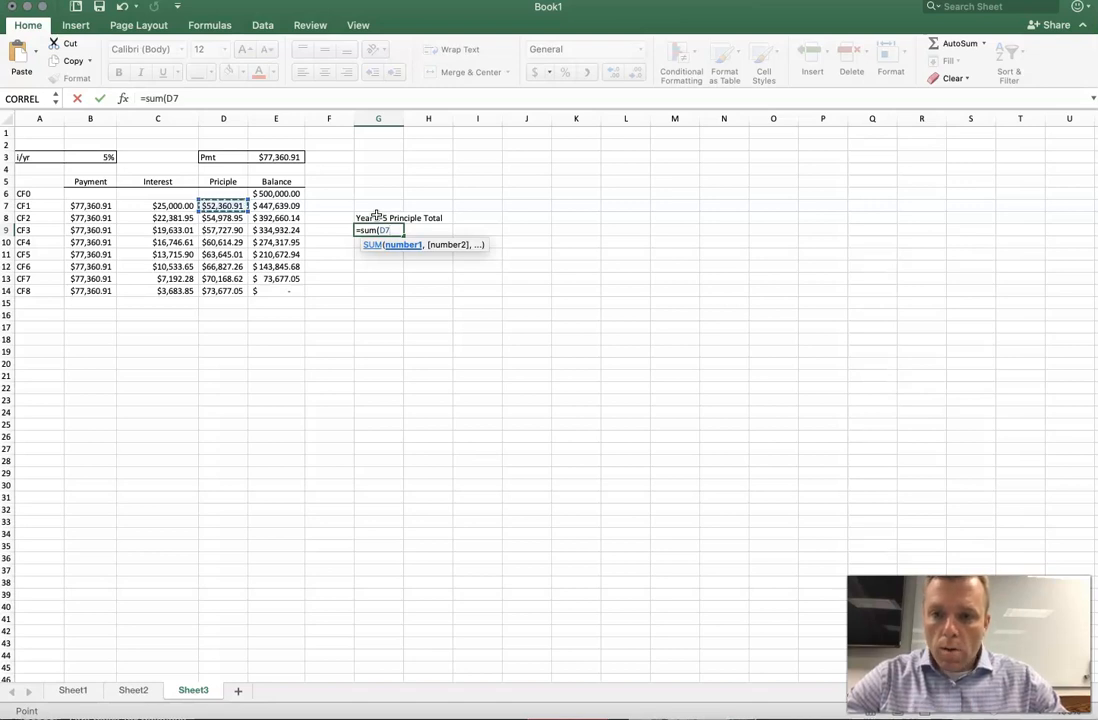
key("shift+Down")
key("shift+Down")
key("shift+Down")
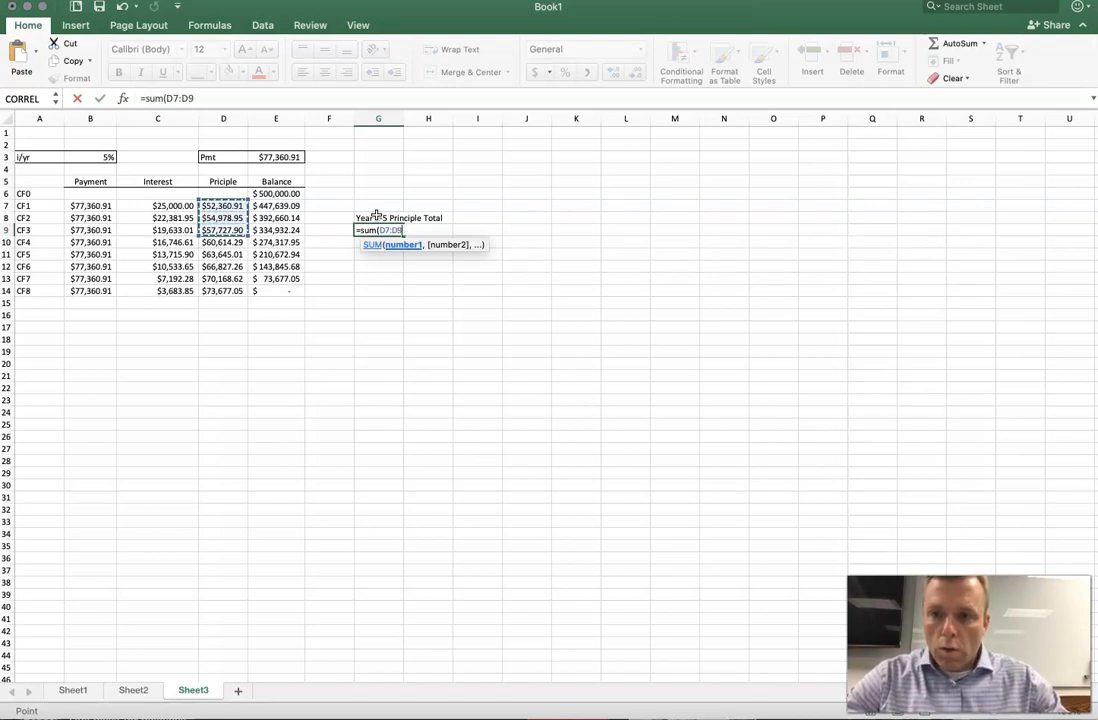
key("shift+Down")
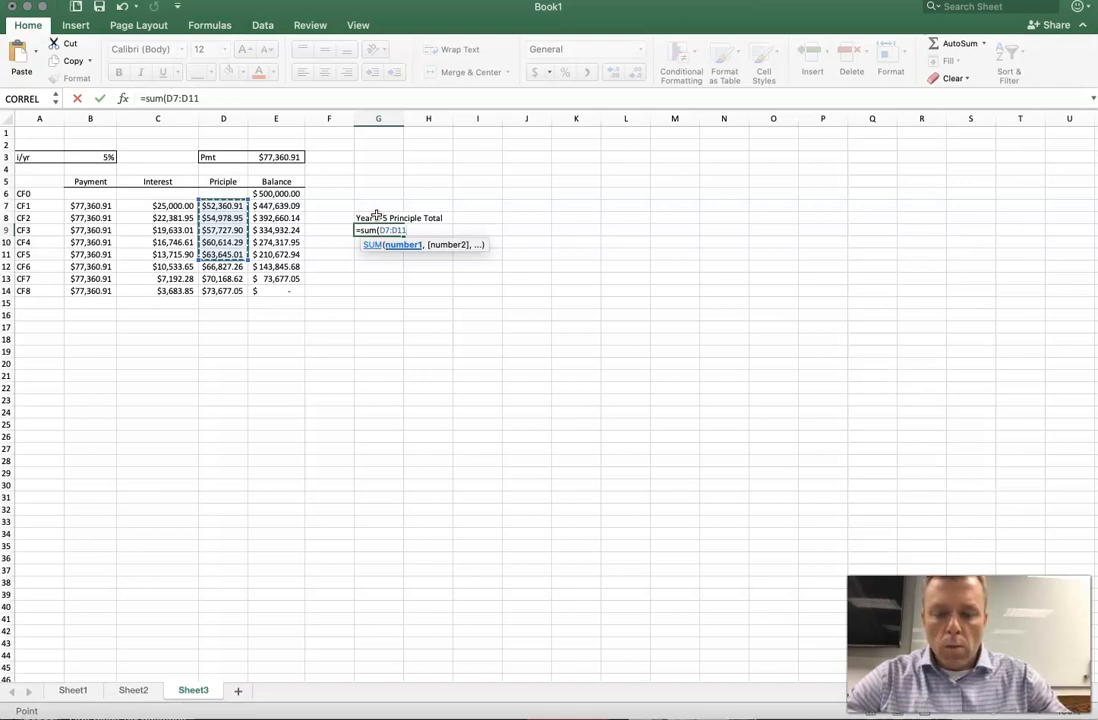
type("0")
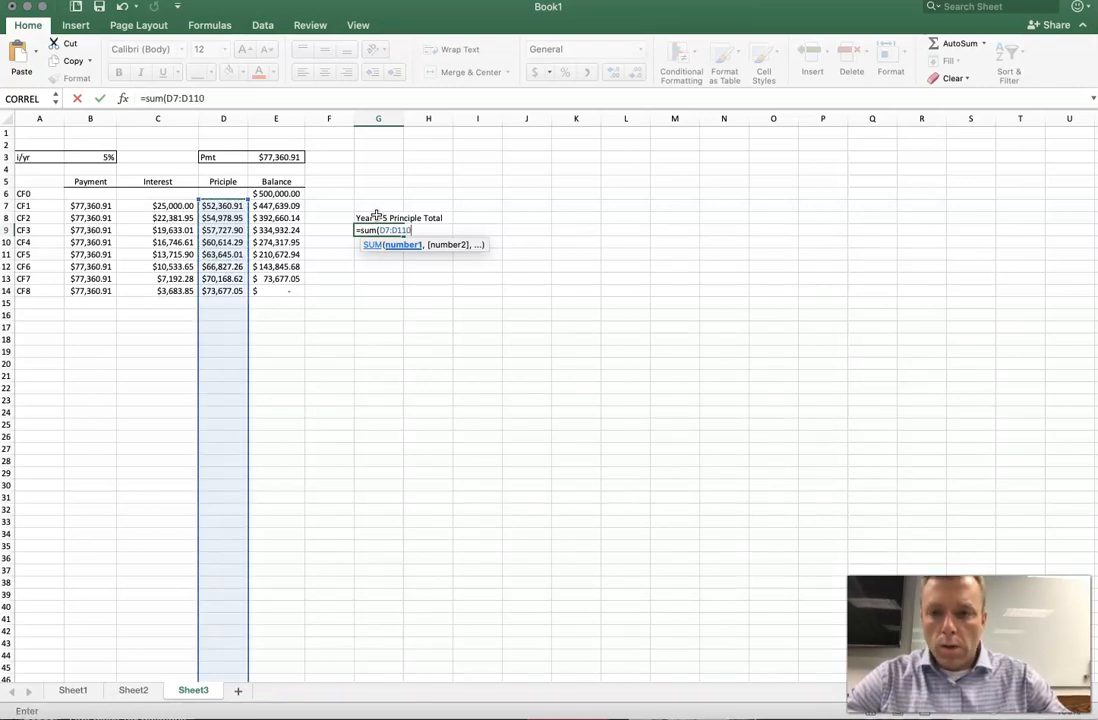
key("BackSpace")
type(")")
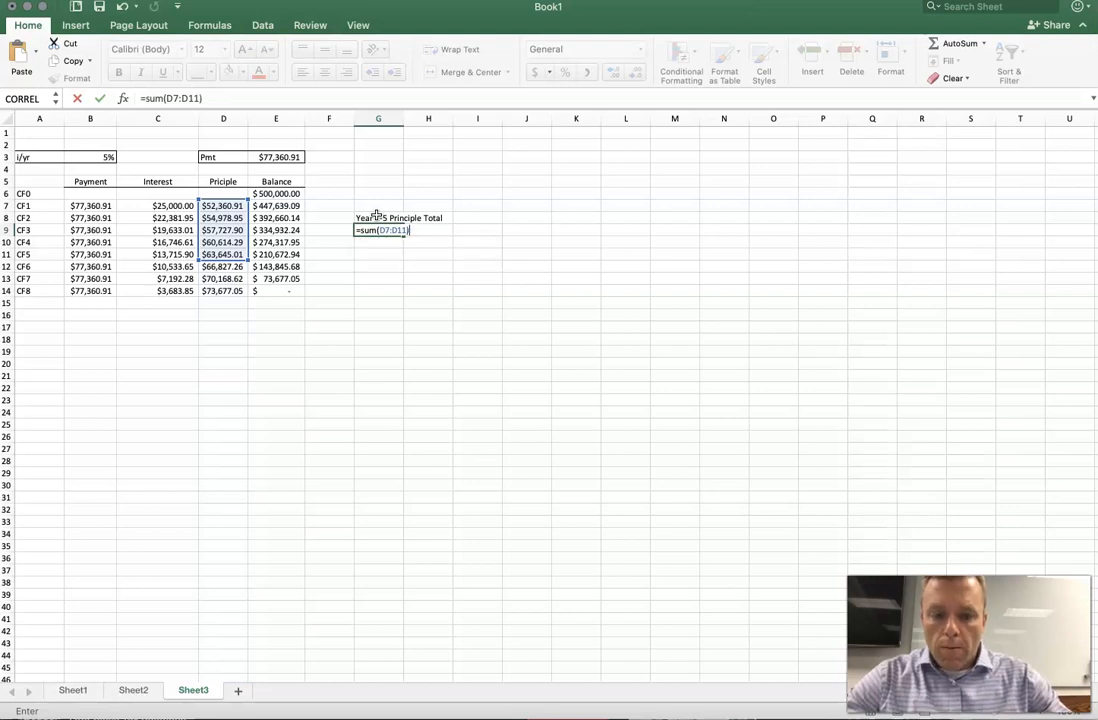
key("Return")
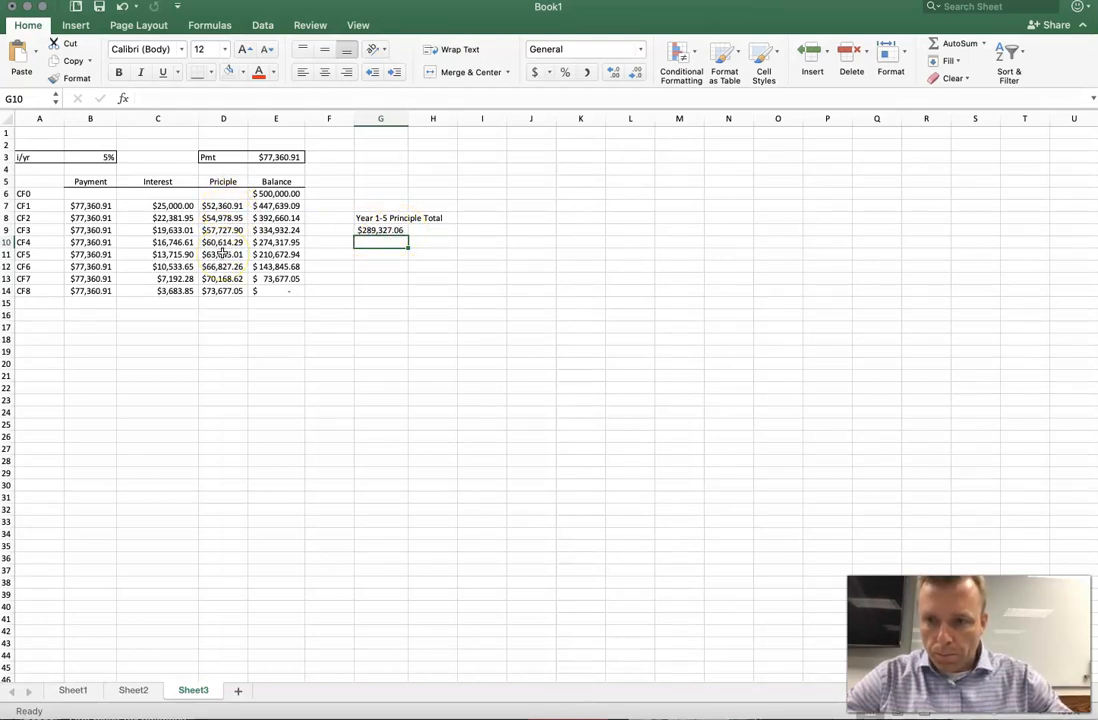
Start a SUM formula in cell C15 below the Interest column, referencing C14 first
left_click(166, 303)
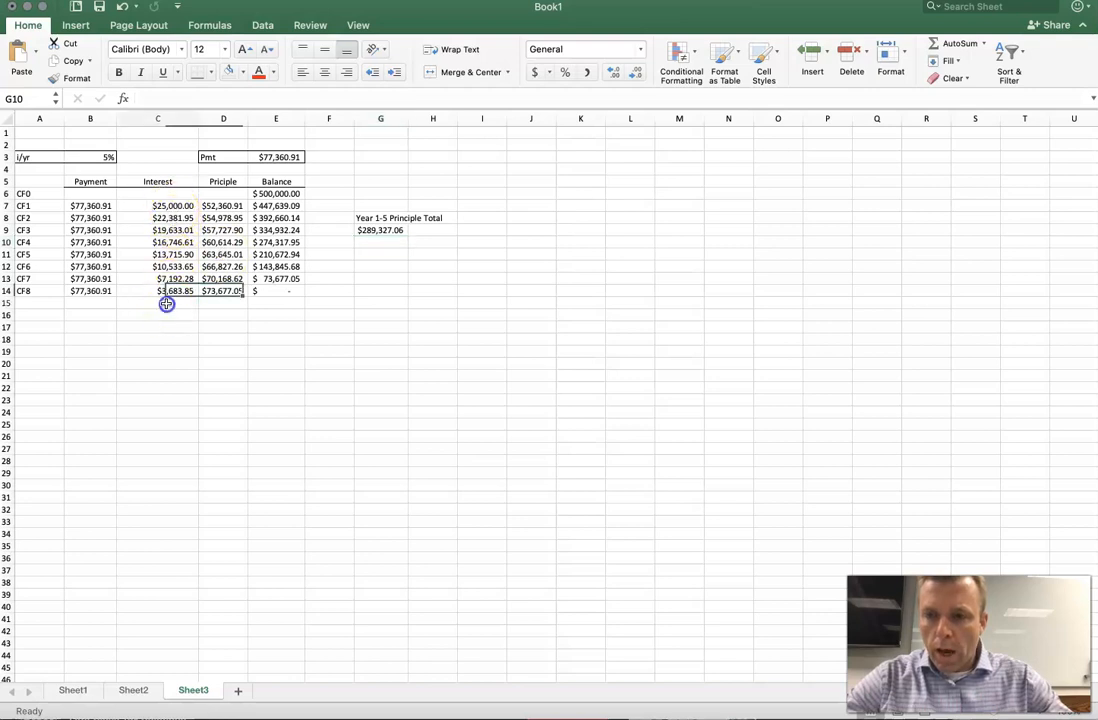
type("=")
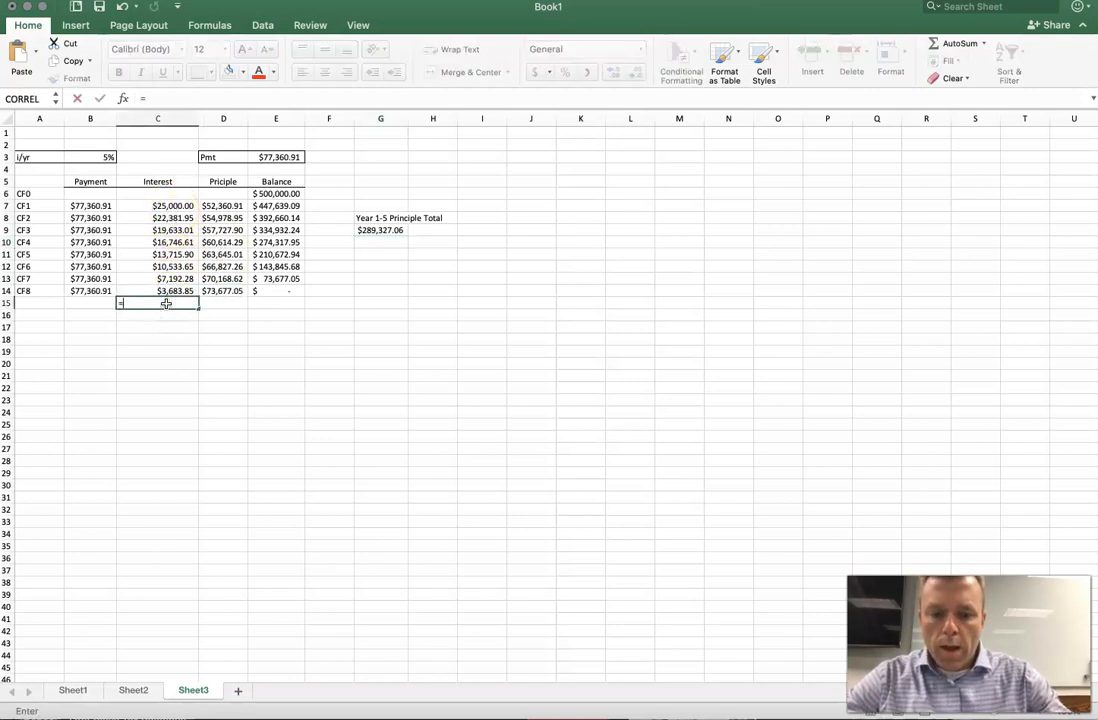
type("sum(")
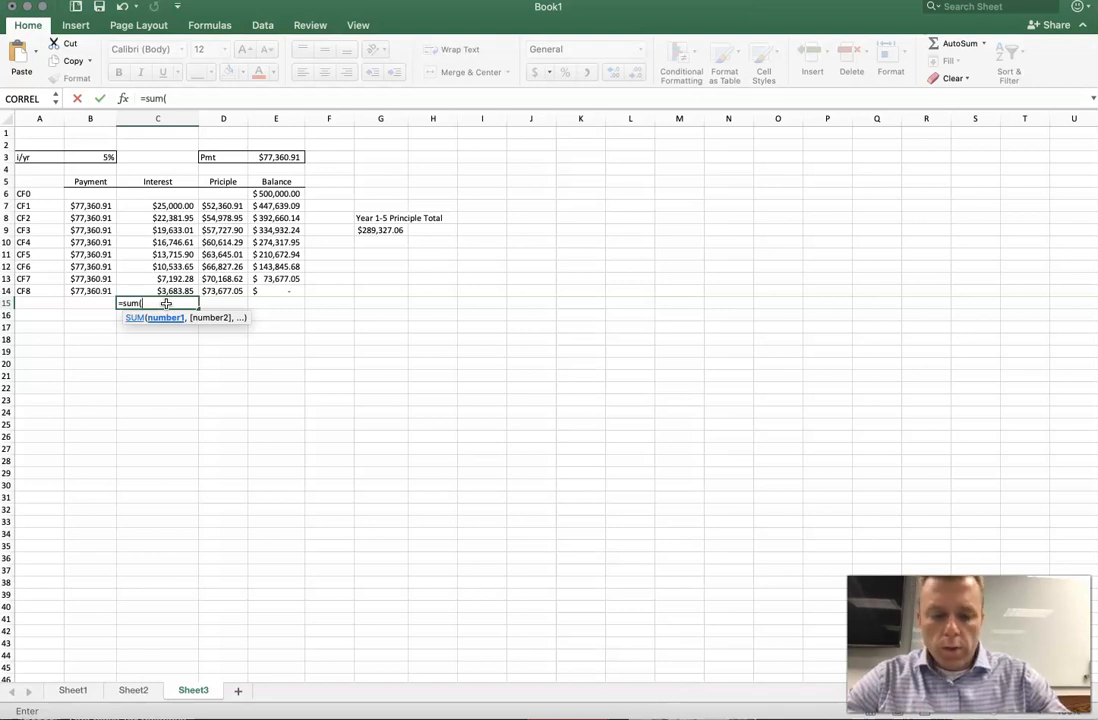
key("Up")
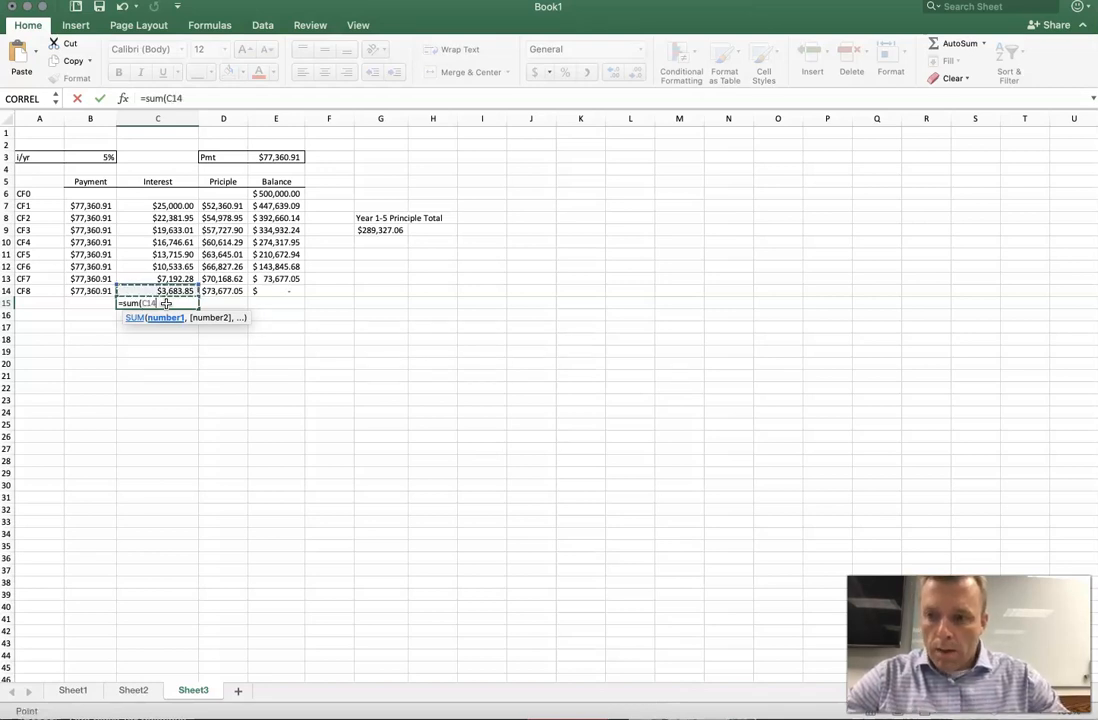
key("shift+Up")
key("shift+Up")
key("shift+Up")
key("shift+Up")
key("shift+Up")
key("shift+Up")
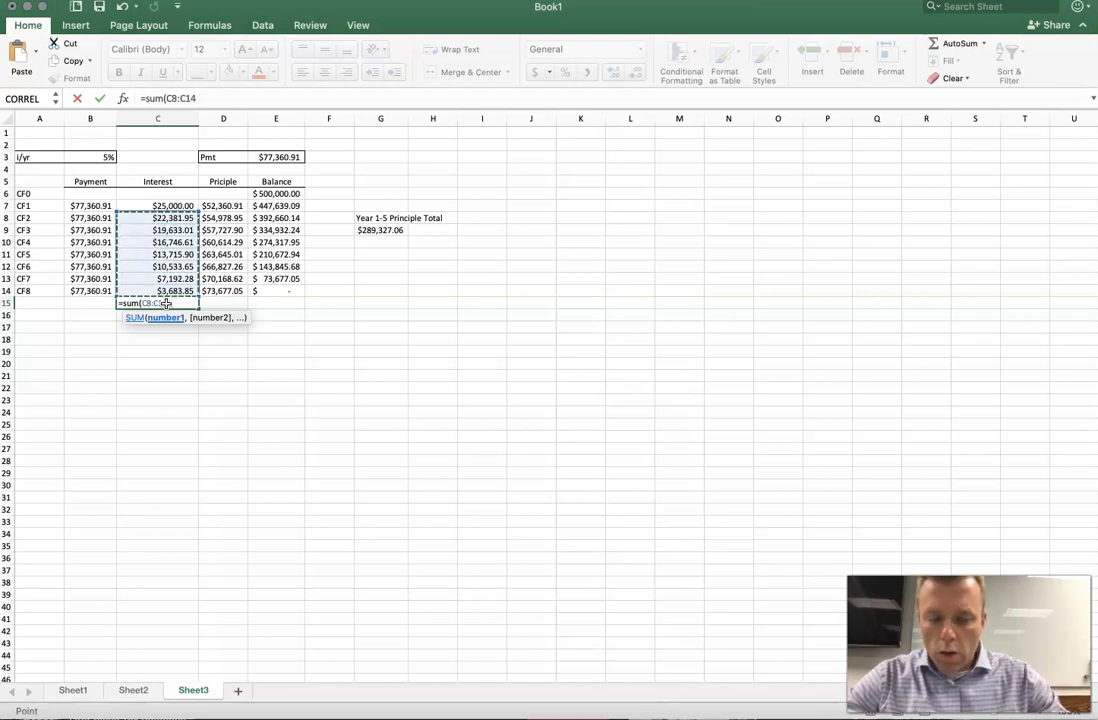
key("shift+Down")
key("shift+Down")
key("shift+Down")
key("shift+Down")
key("shift+Down")
key("shift+Down")
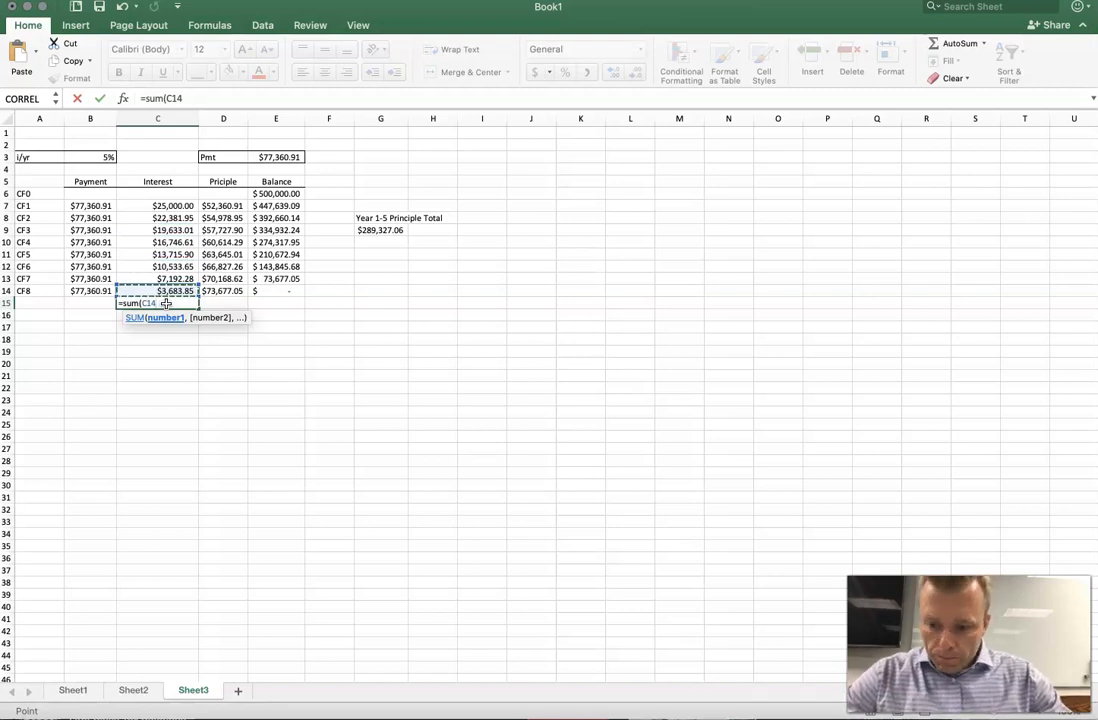
key("Up")
key("Up")
key("Up")
key("Up")
key("Up")
key("Up")
key("Up")
key("Down")
key("Down")
key("Down")
key("Down")
key("Down")
key("Down")
key("Down")
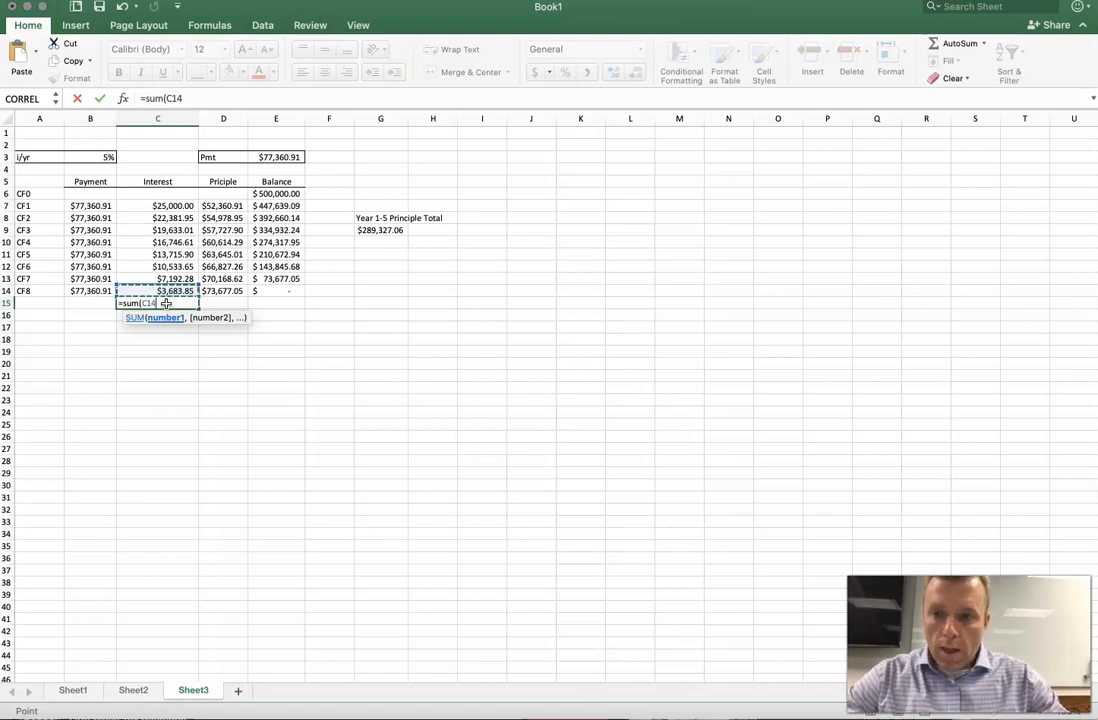
Extend the SUM range in cell C15 up to CF1 and complete the interest total as =sum(C7:C14)
key("shift+Up")
key("shift+Up")
key("shift+Up")
key("shift+Up")
key("shift+Up")
key("shift+Up")
key("shift+Up")
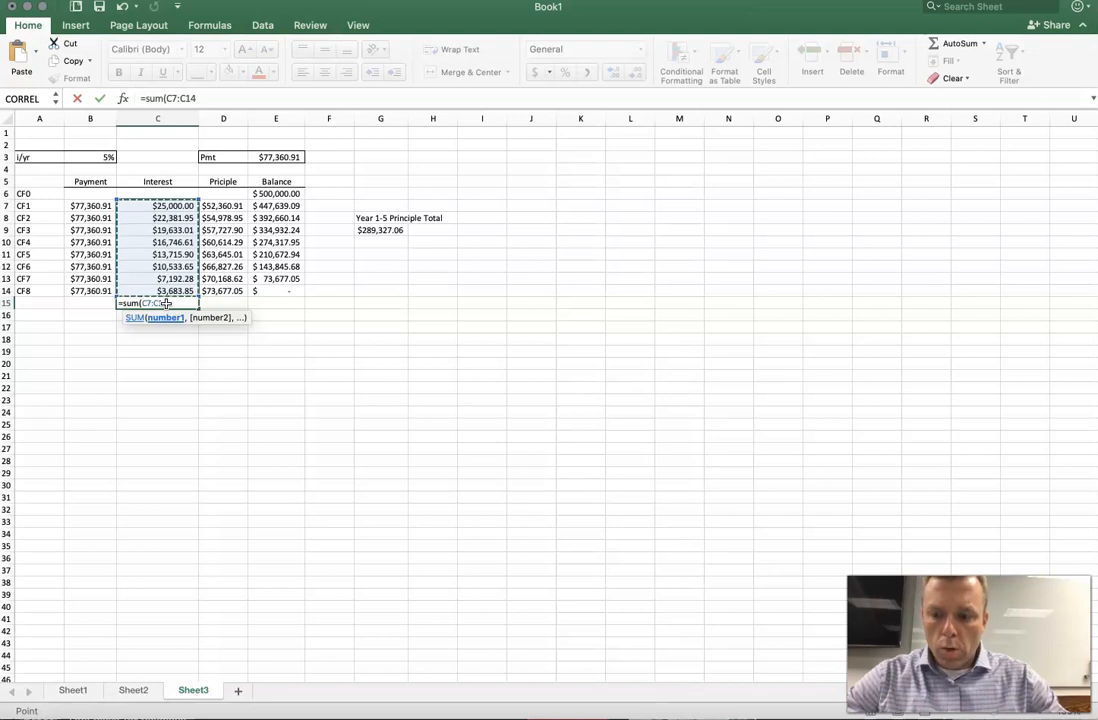
type(")")
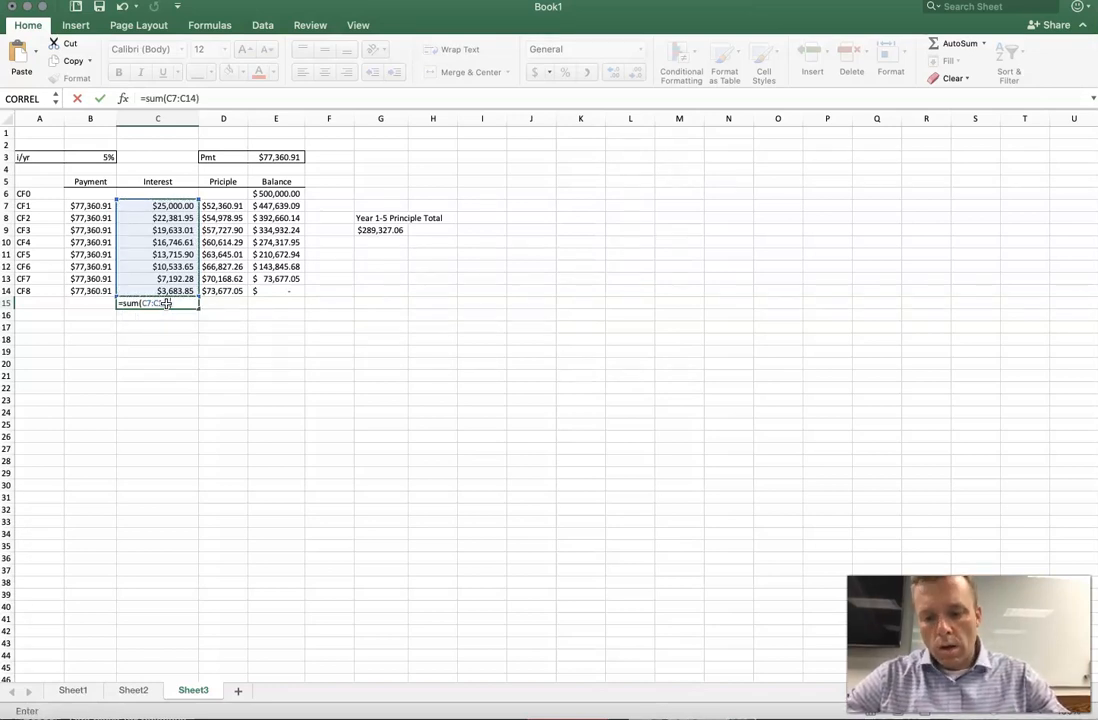
key("Return")
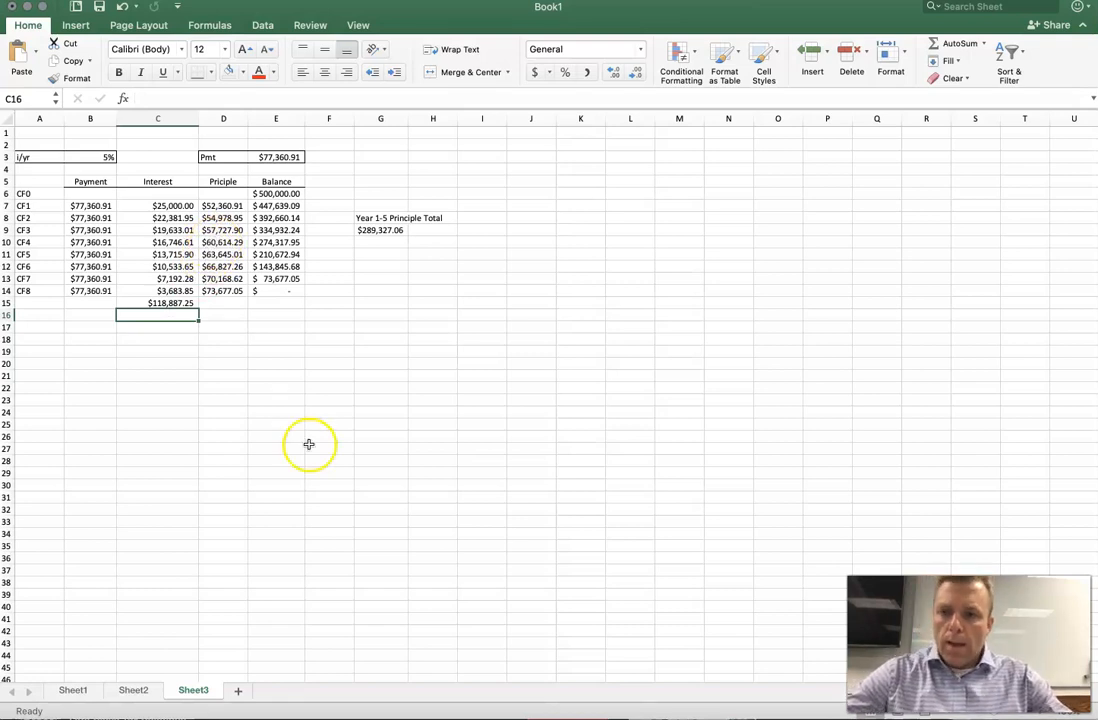
Extend the CF period label series in column A down to CF360 in row 366
left_click(38, 194)
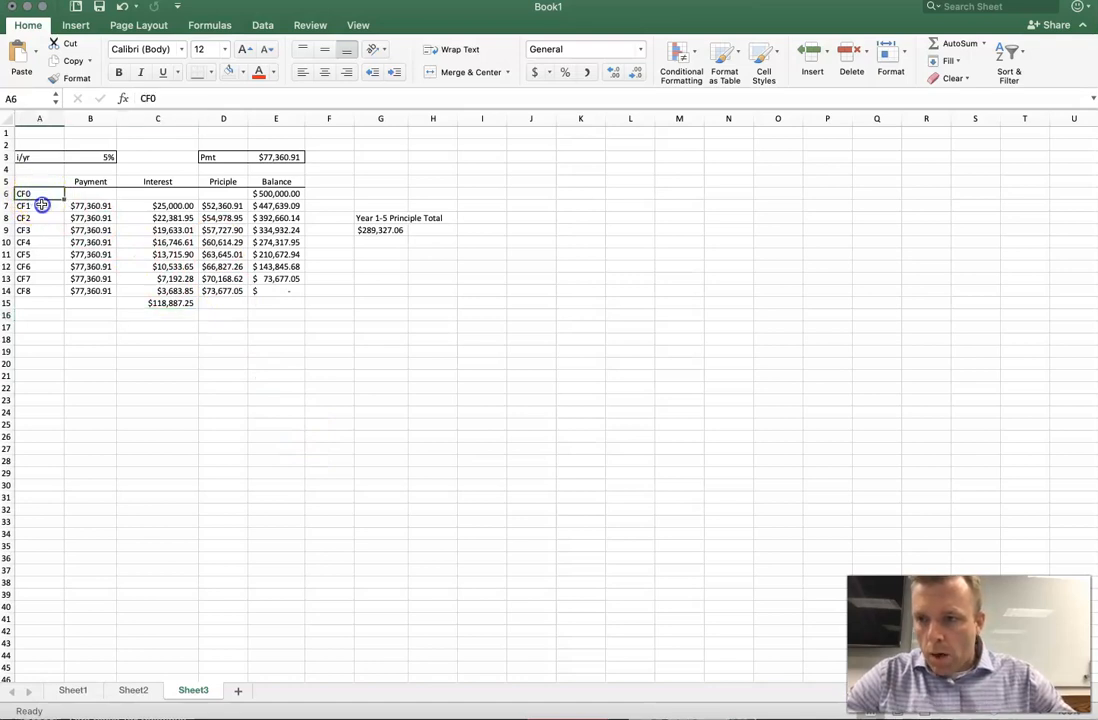
left_click_drag(41, 205, 39, 288)
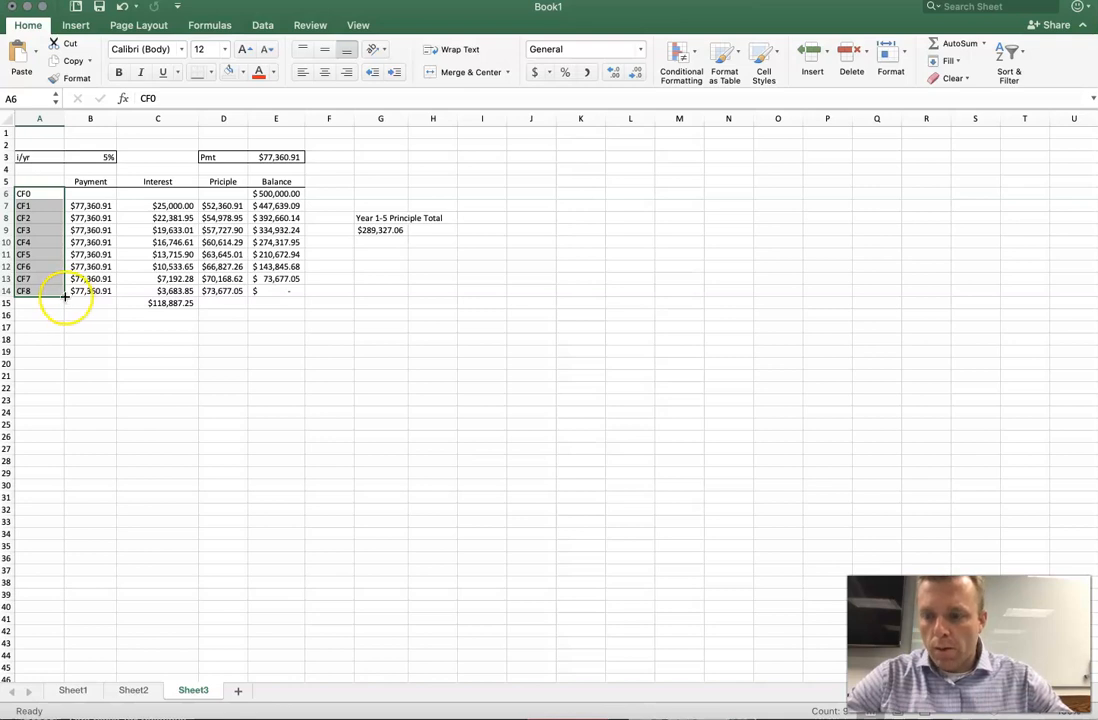
scroll(64, 300, "down", 2)
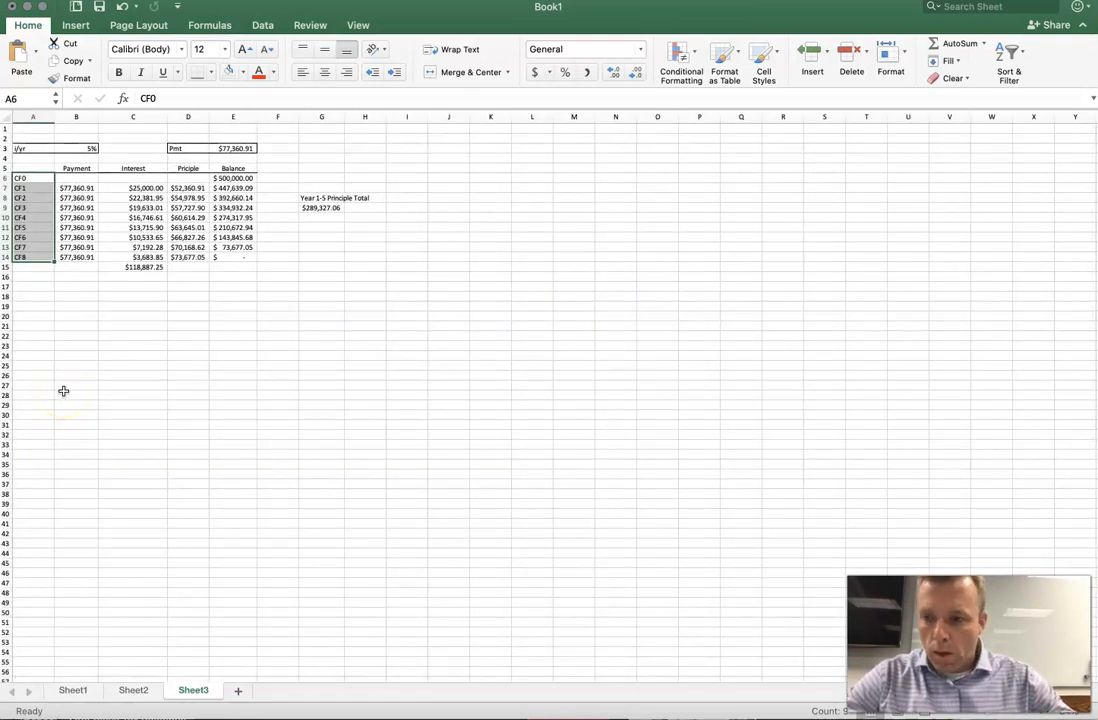
left_click(35, 685)
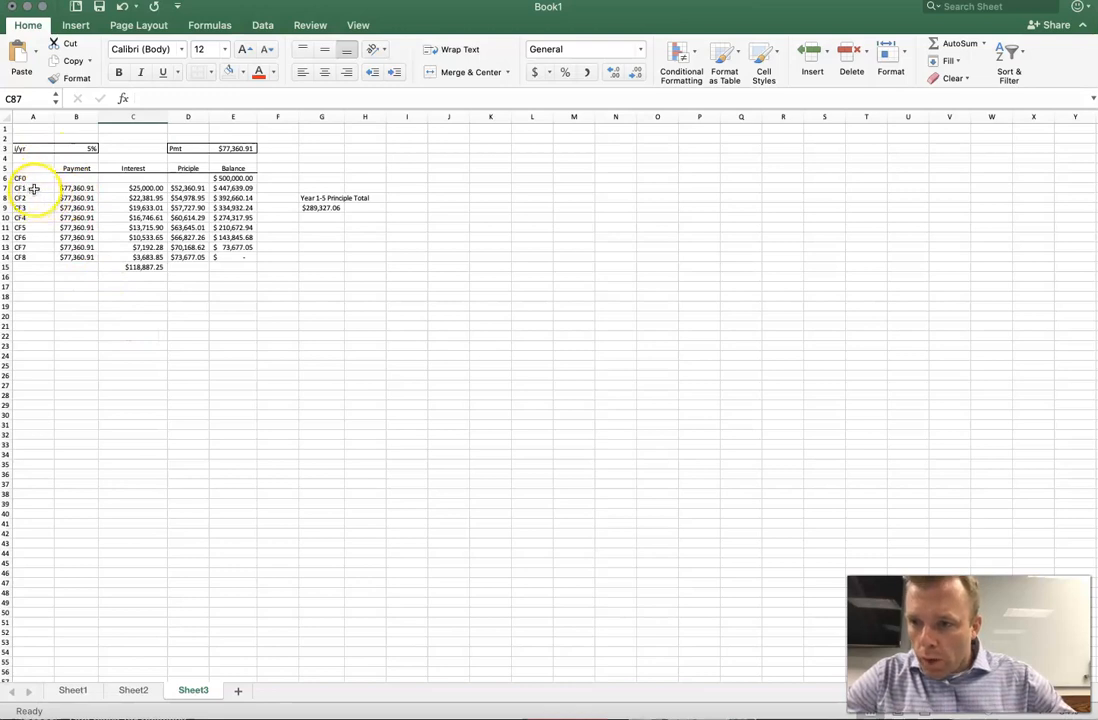
left_click_drag(37, 187, 30, 616)
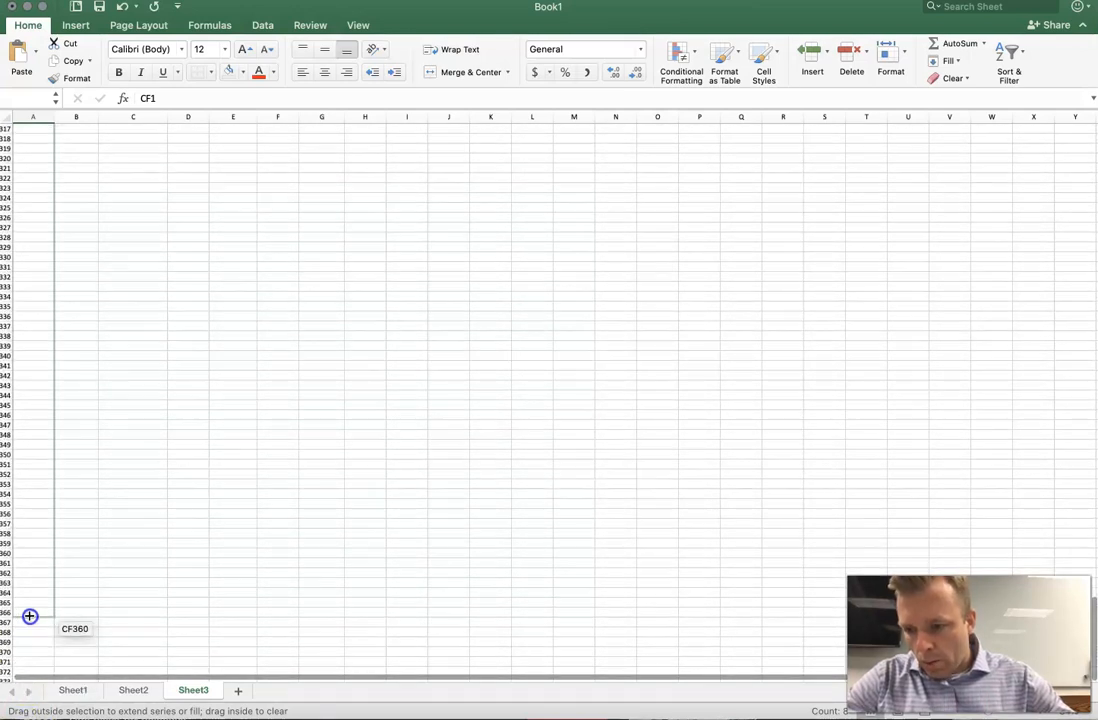
left_click_drag(35, 549, 47, 617)
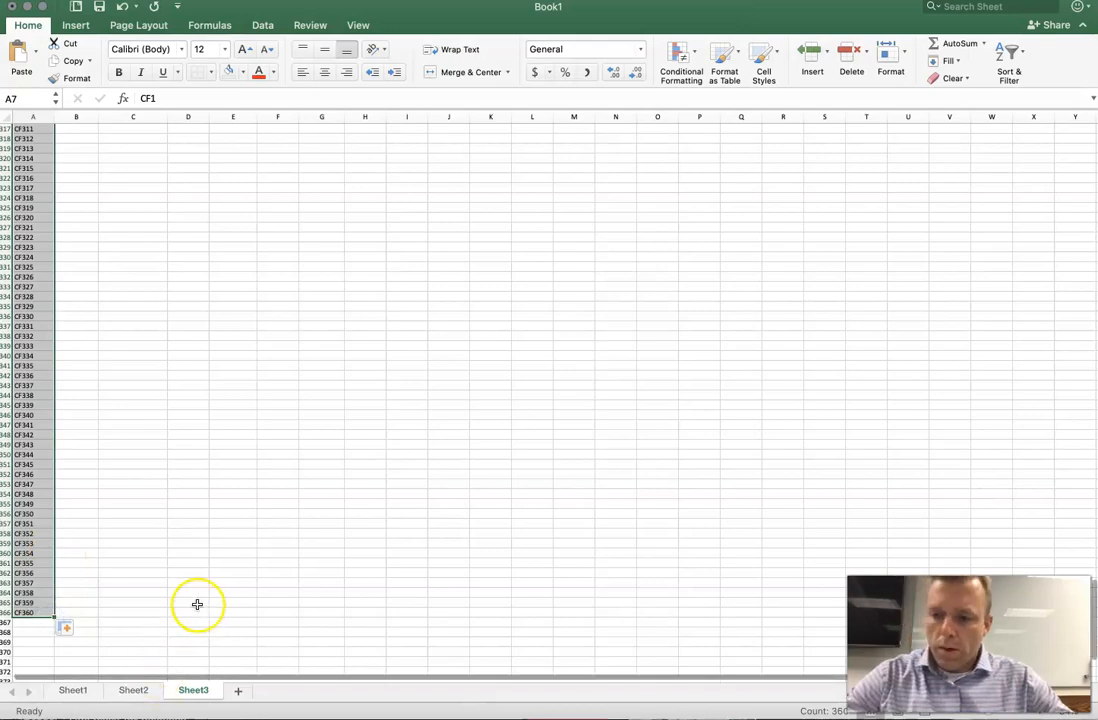
scroll(145, 602, "up", 20)
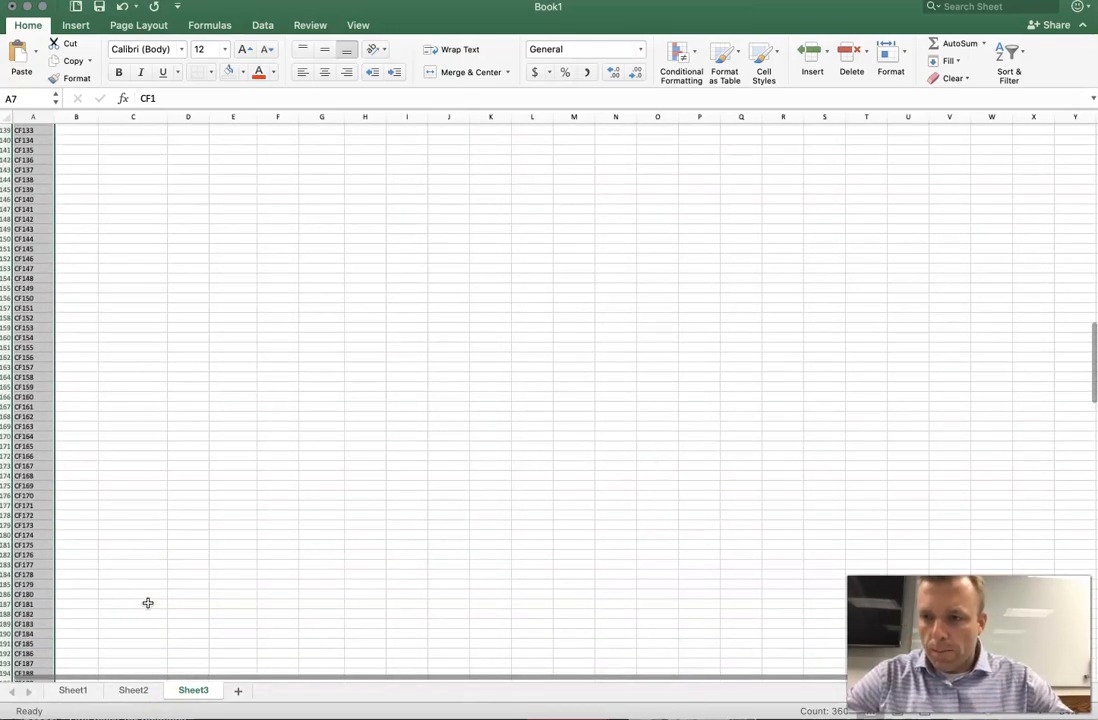
scroll(148, 603, "up", 12)
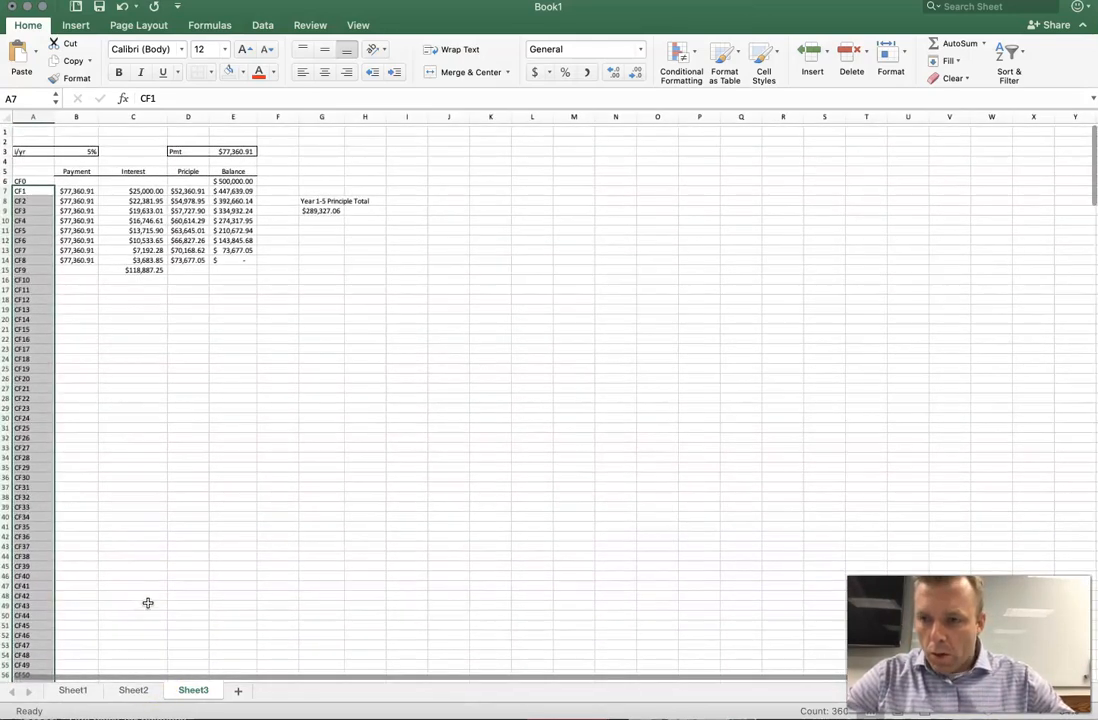
left_click(129, 335)
Set the annual interest rate in cell B3 to 4%
left_click(86, 147)
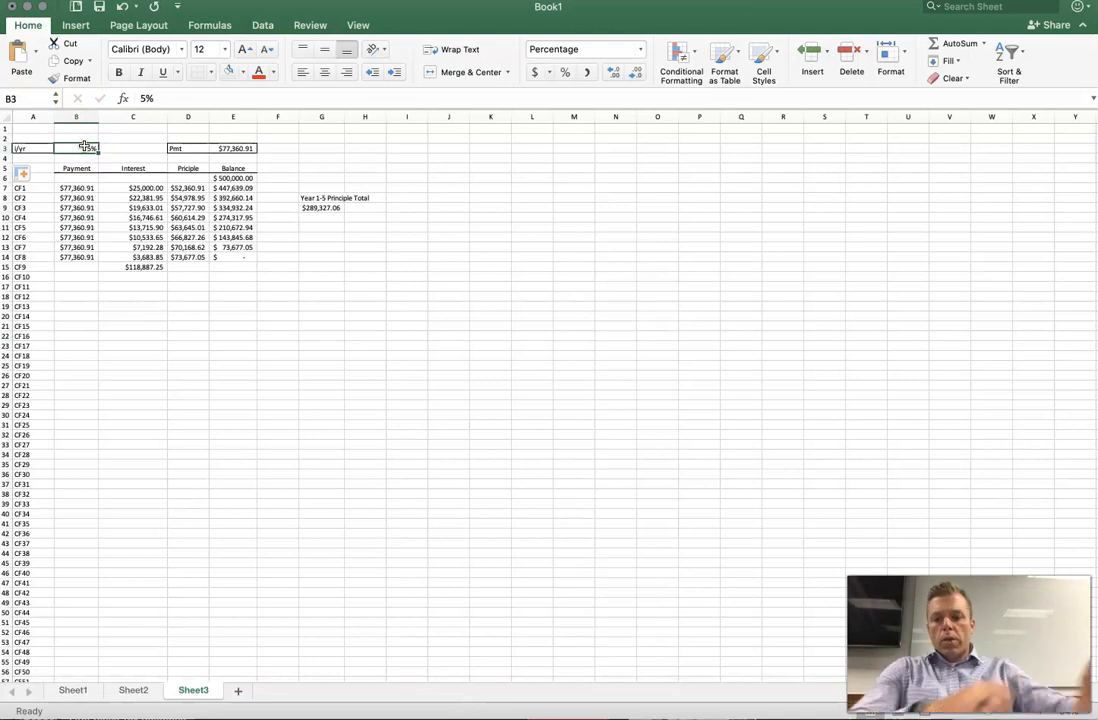
type("4")
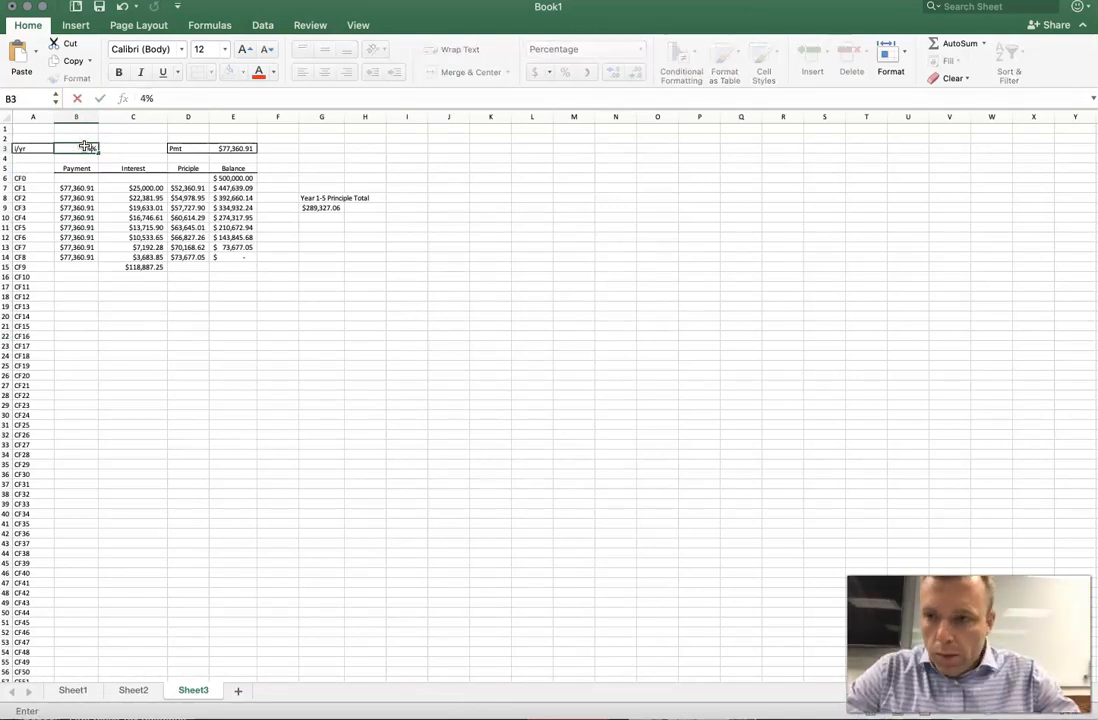
key("Return")
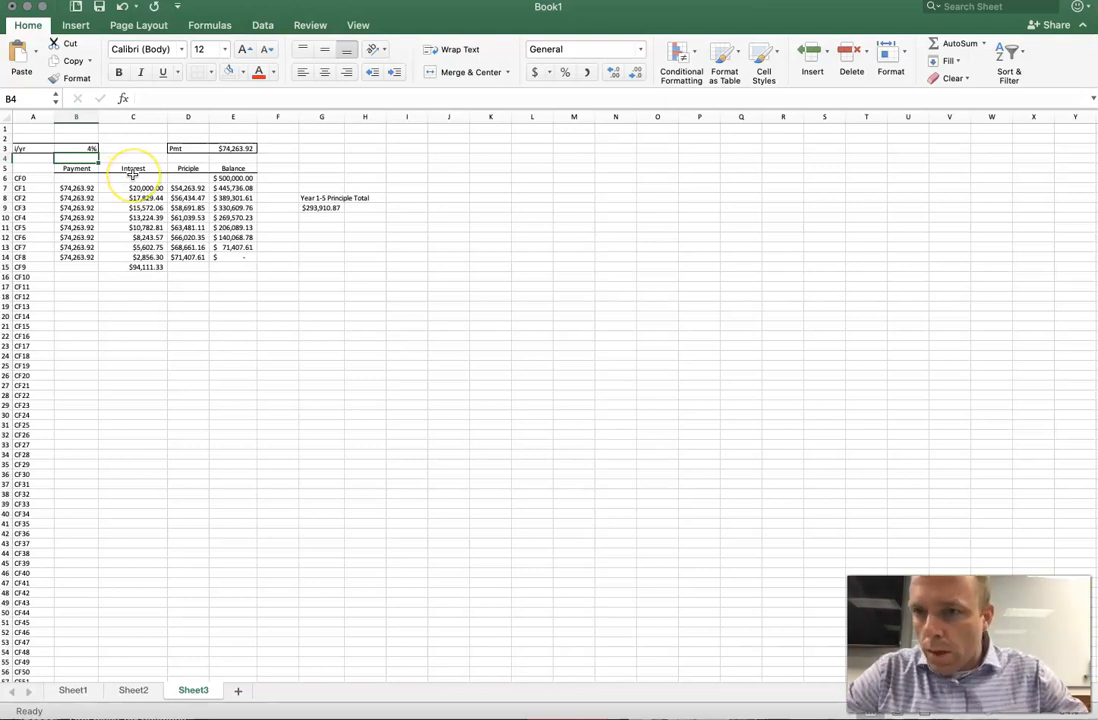
Replace the payment formula in cell E3 with =315500*(1-.035)
left_click(230, 148)
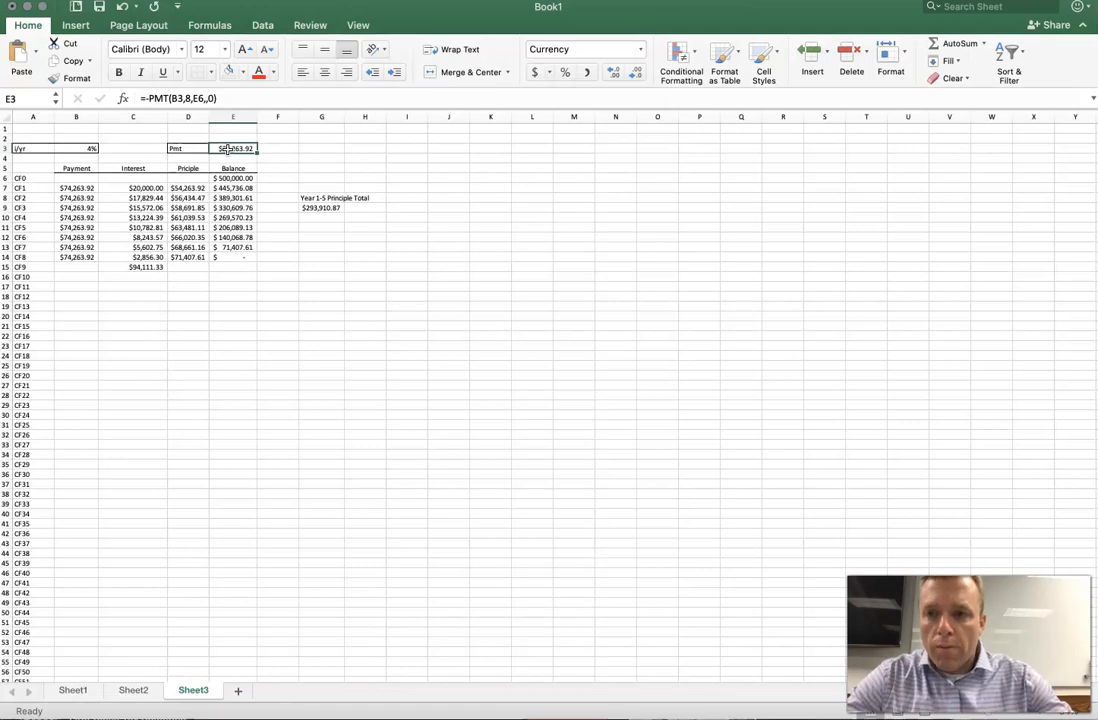
type("=")
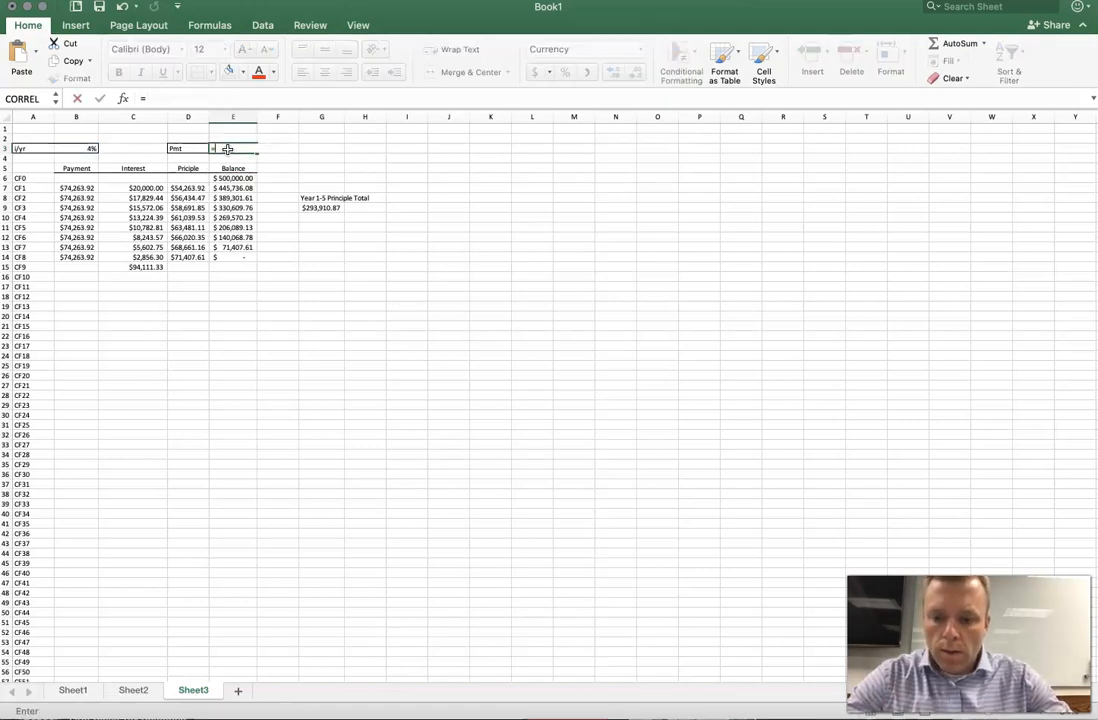
type("315")
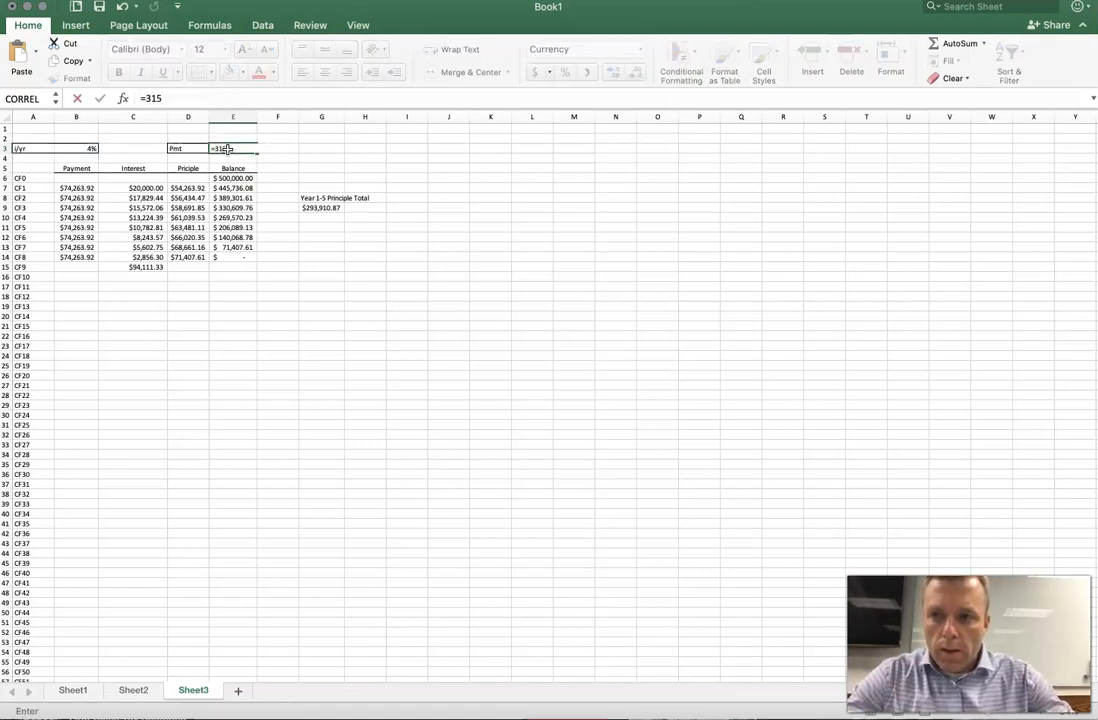
type("500")
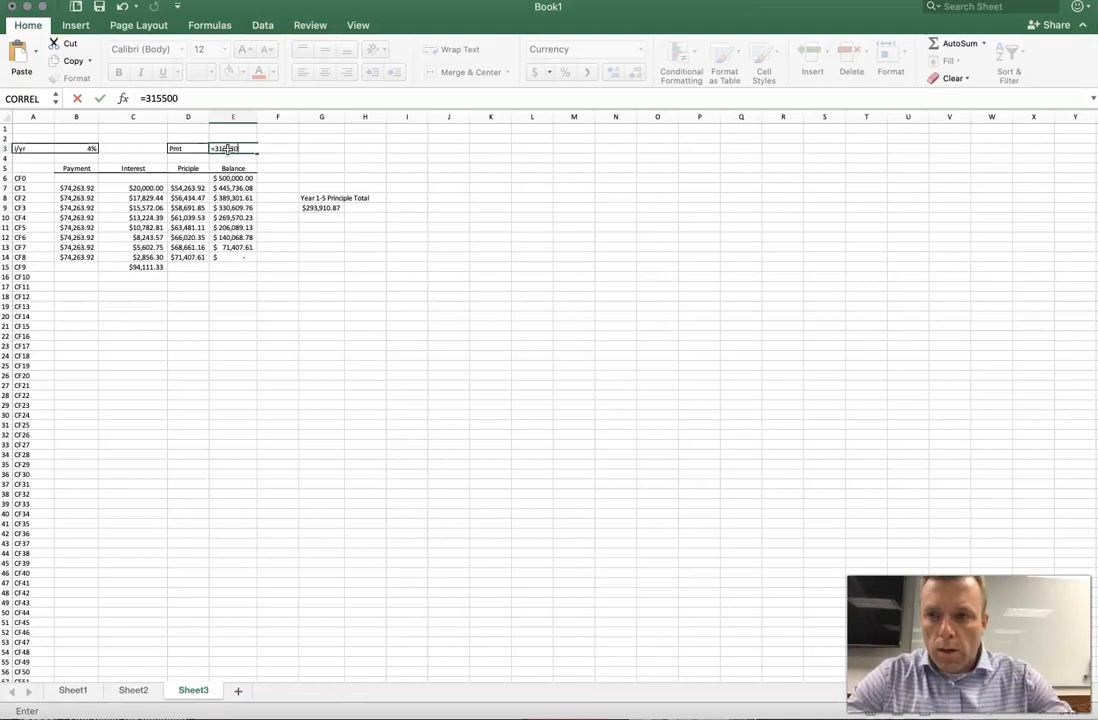
type("*")
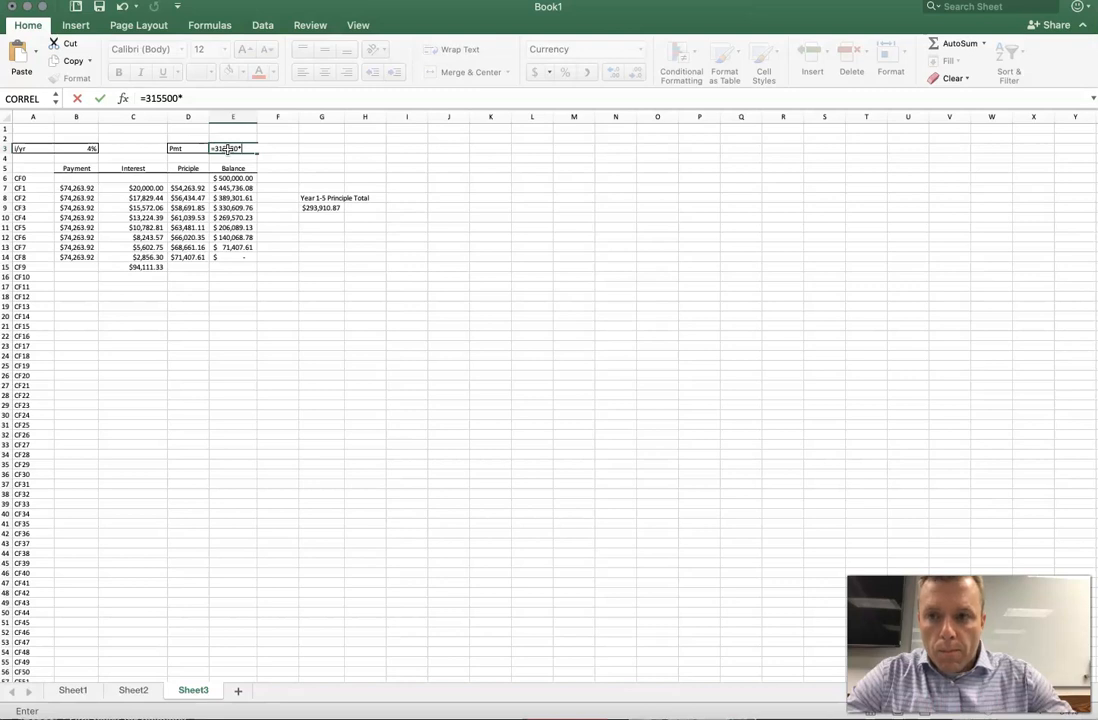
type("(1")
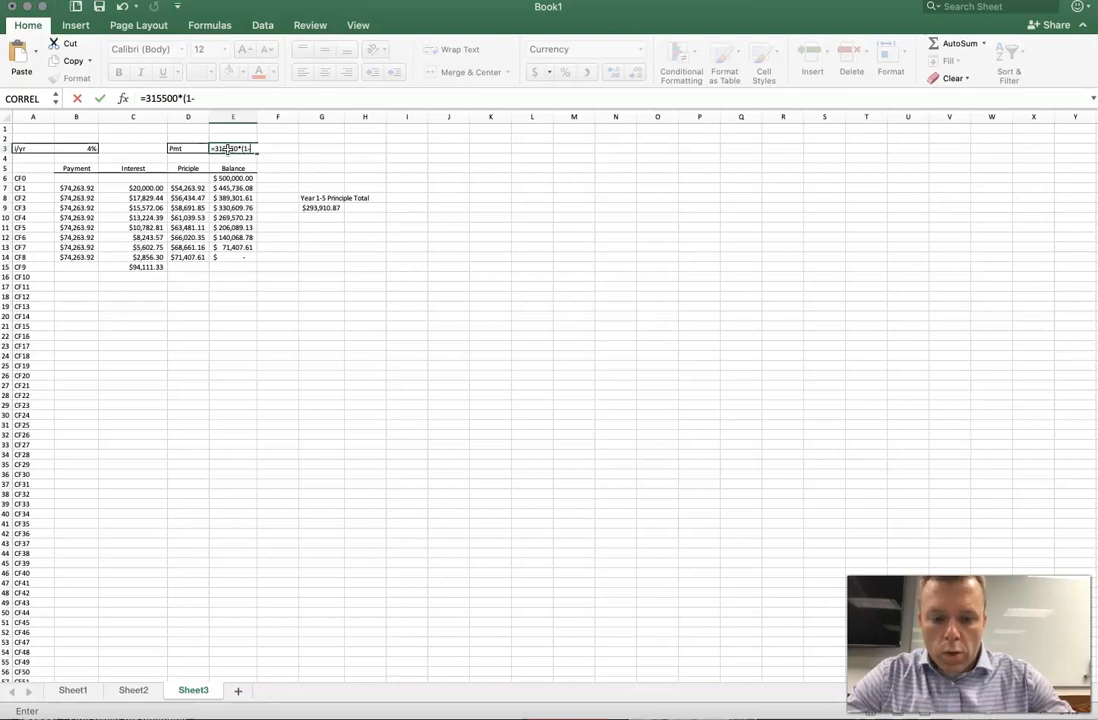
type("-.035")
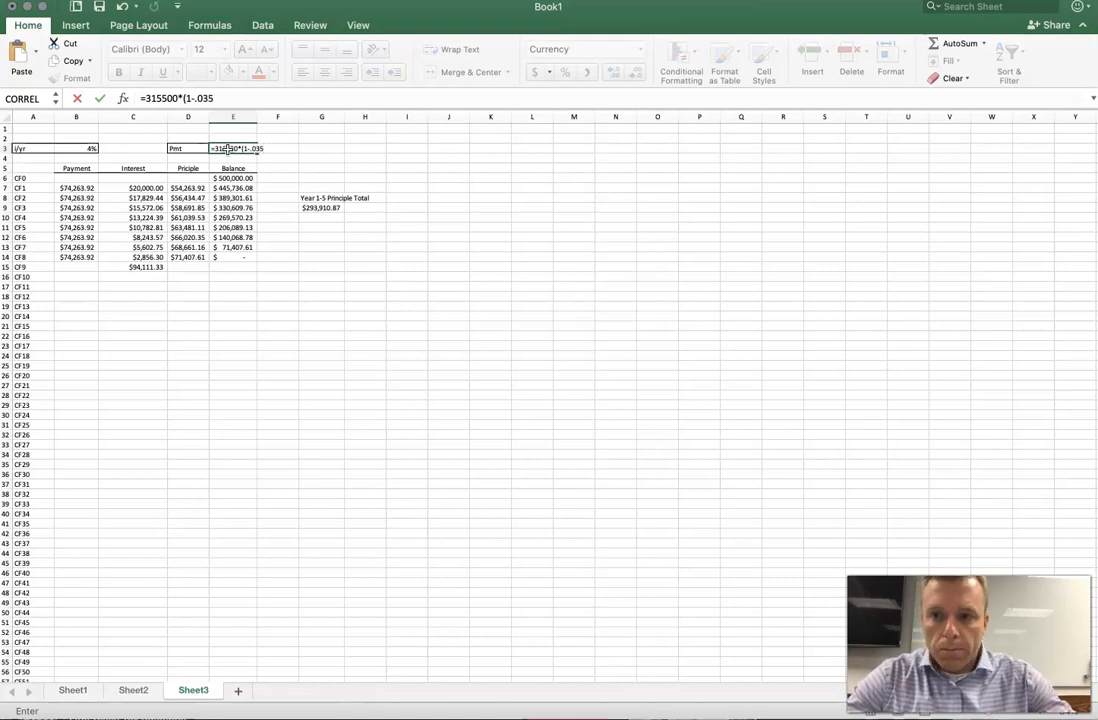
type(")")
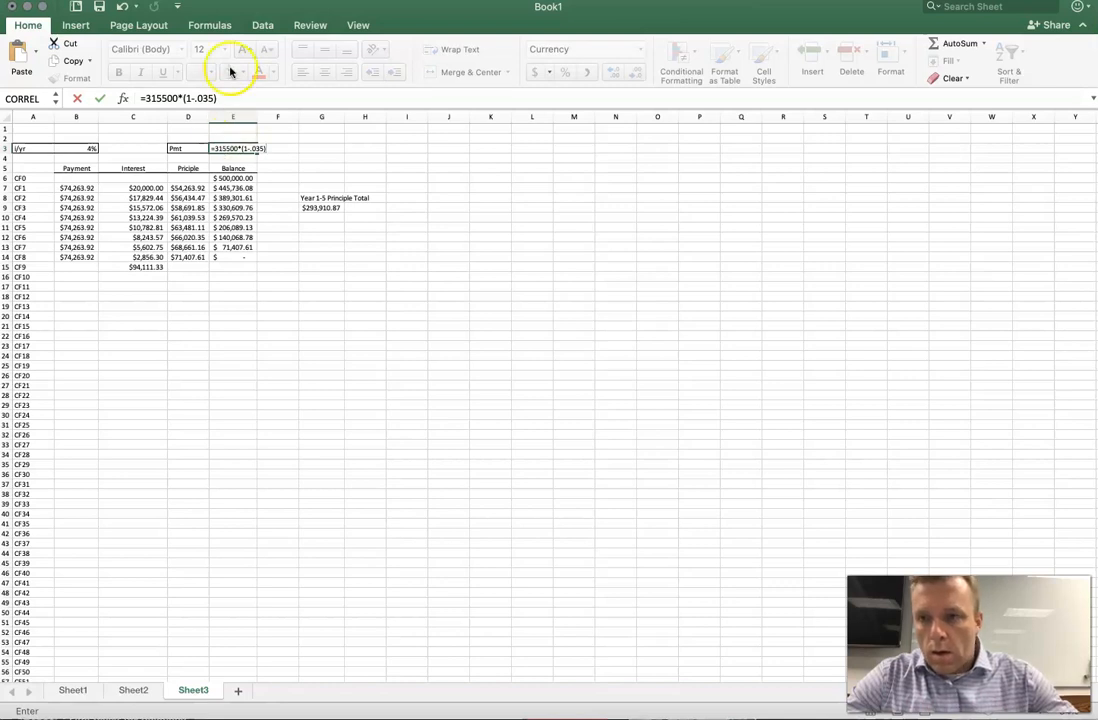
Rewrite the decimal rate in E3's formula as a percentage so it reads =315500*(1-3.5%)
left_click_drag(214, 100, 197, 100)
type("3.")
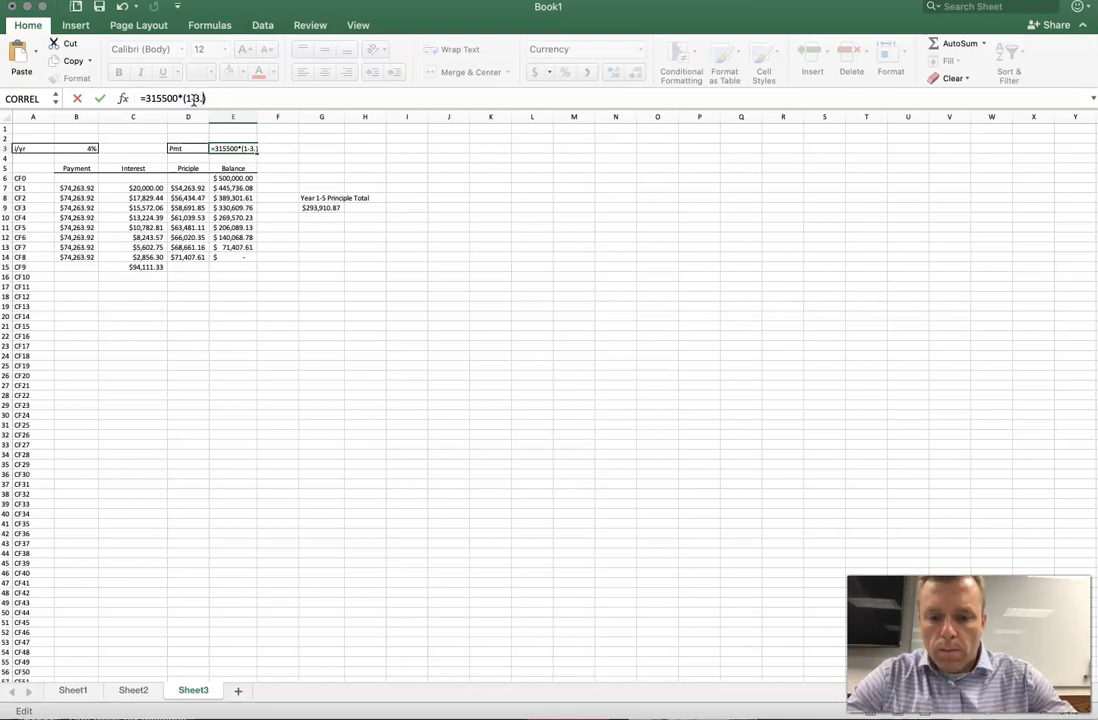
type("5%")
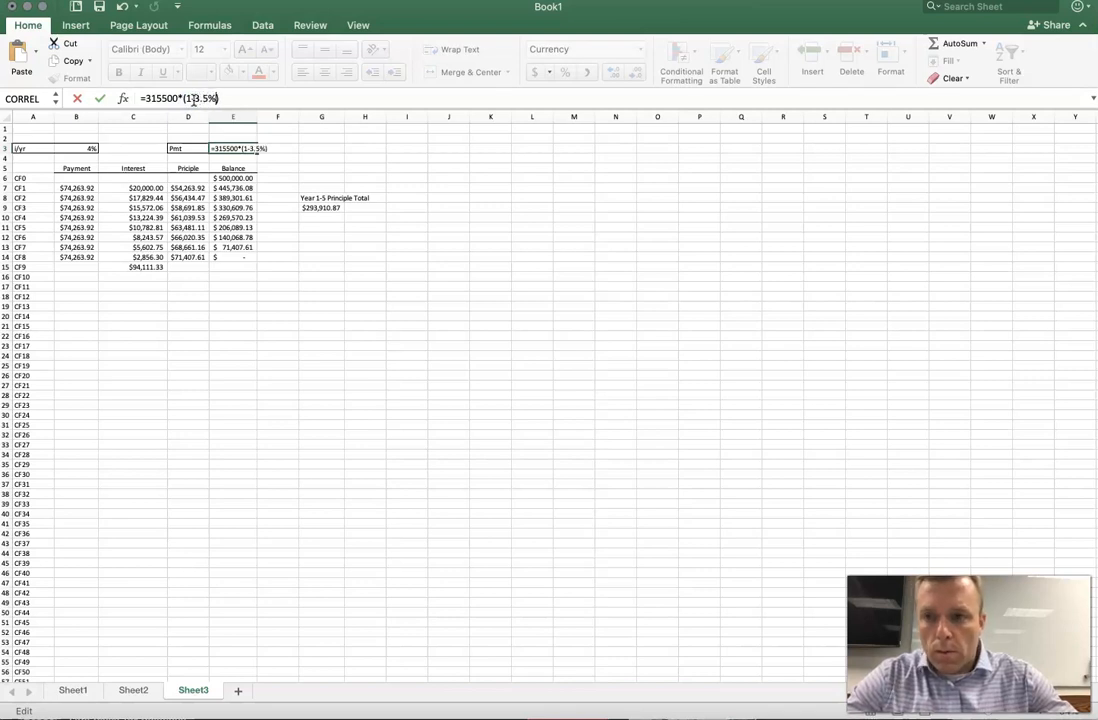
left_click(258, 101)
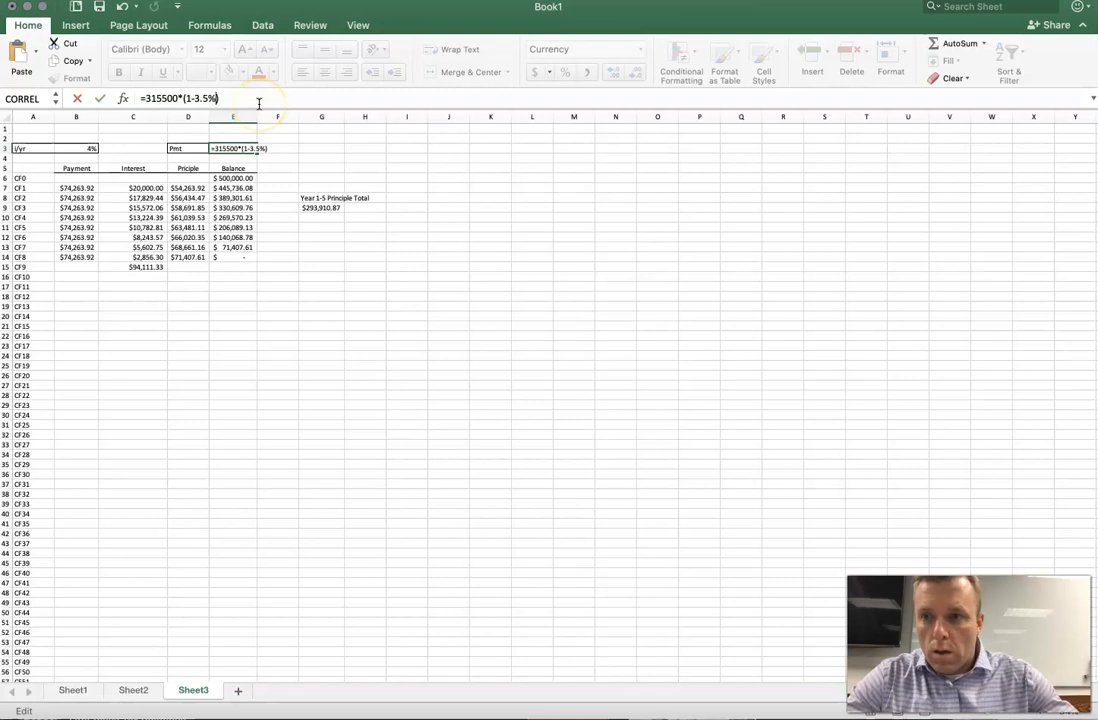
key("Return")
left_click(236, 148)
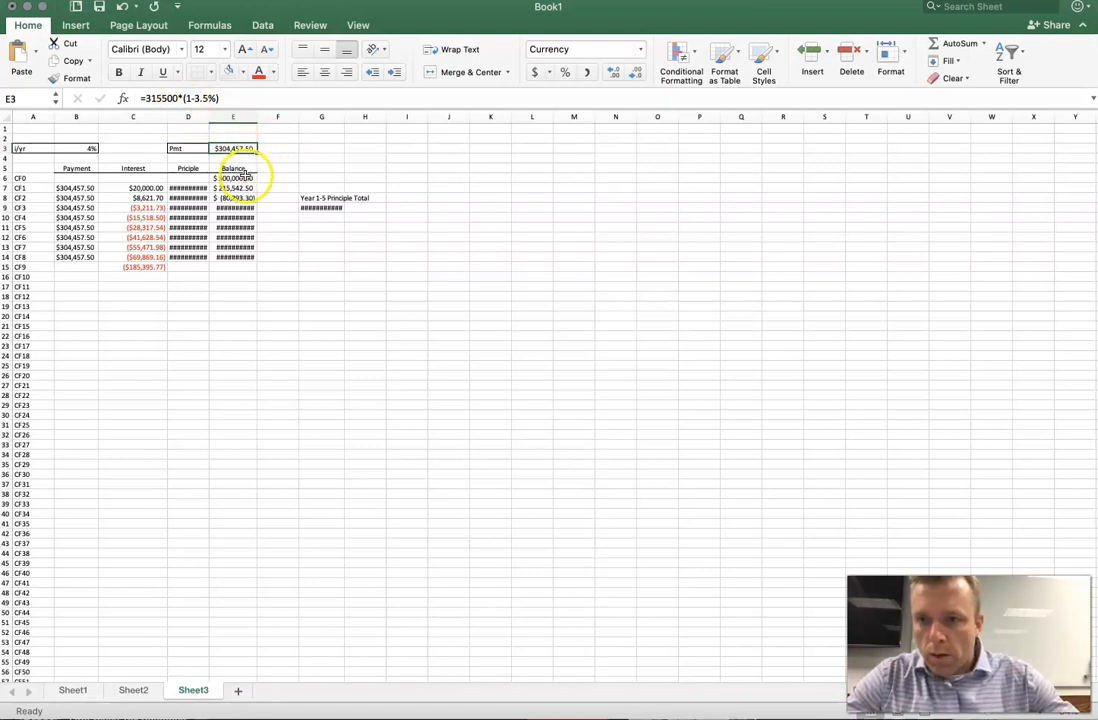
Link the CF0 starting balance in cell E6 to the loan amount with =E3
left_click(306, 157)
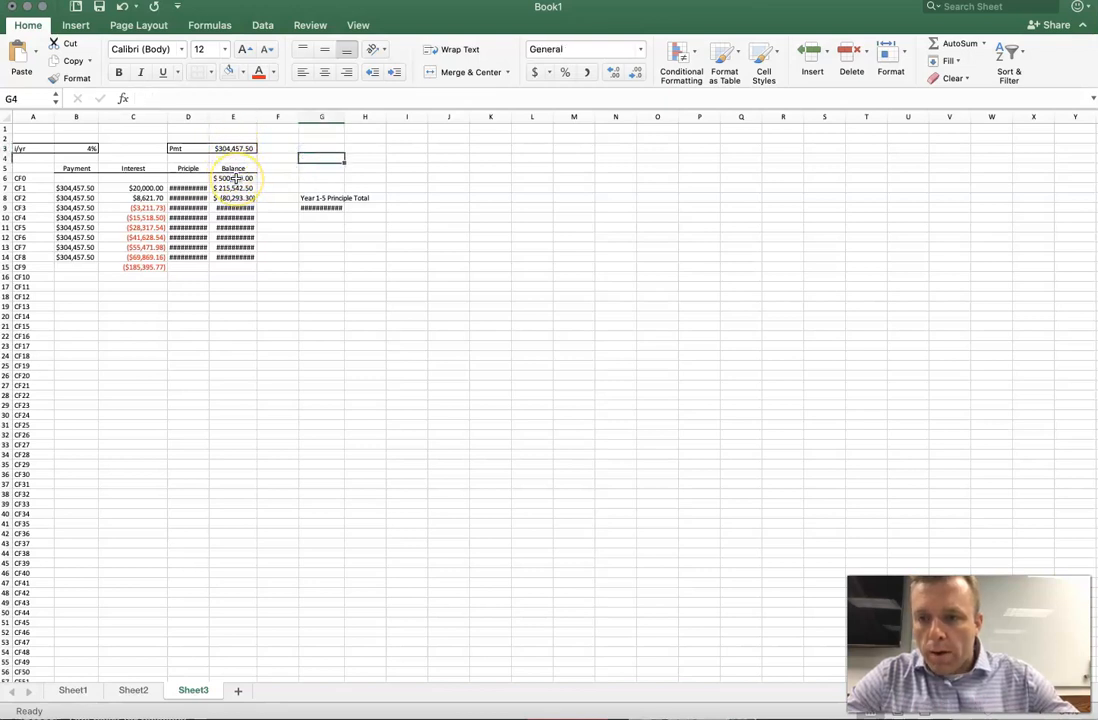
left_click(236, 178)
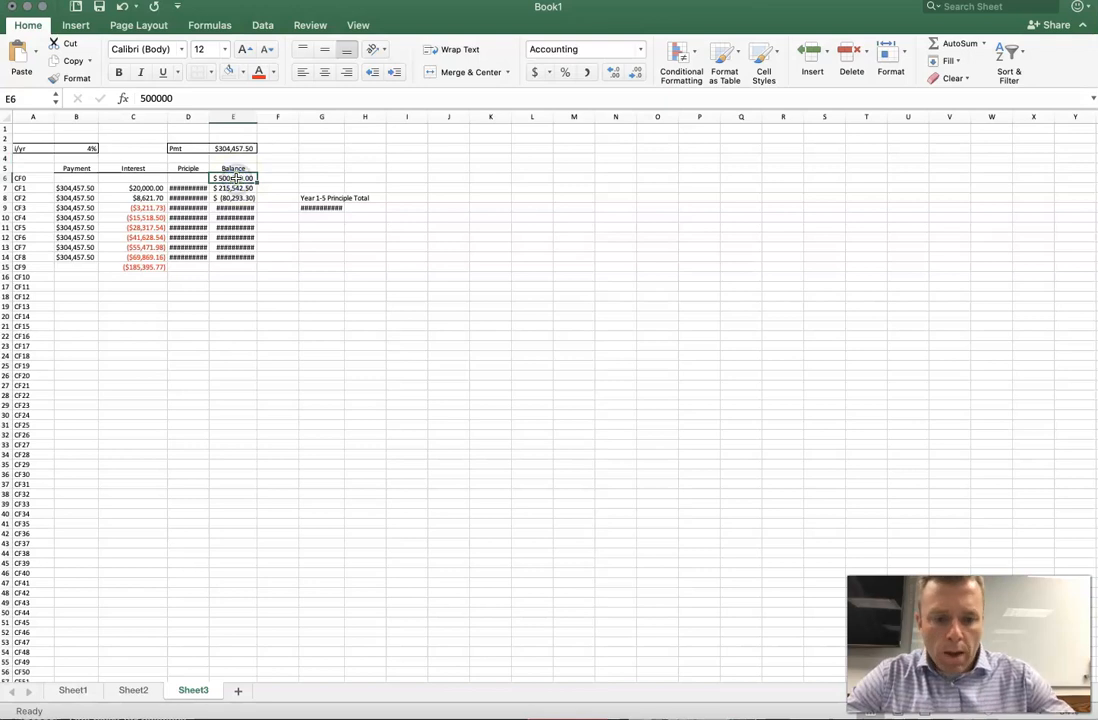
type("=")
left_click(236, 147)
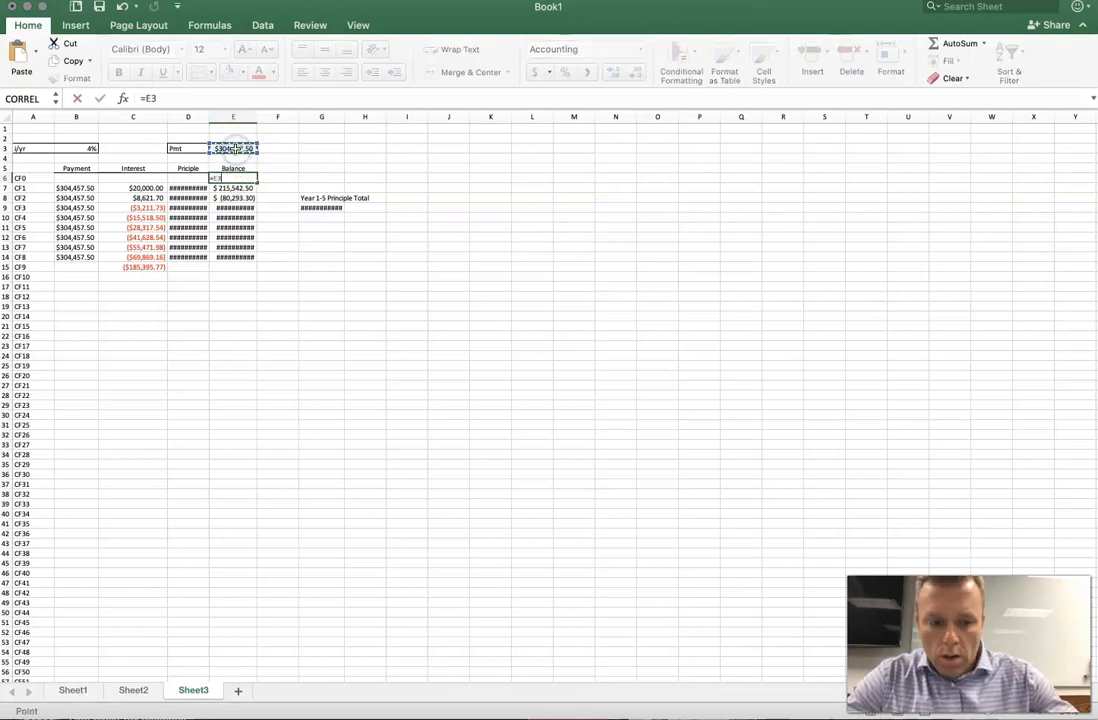
key("Return")
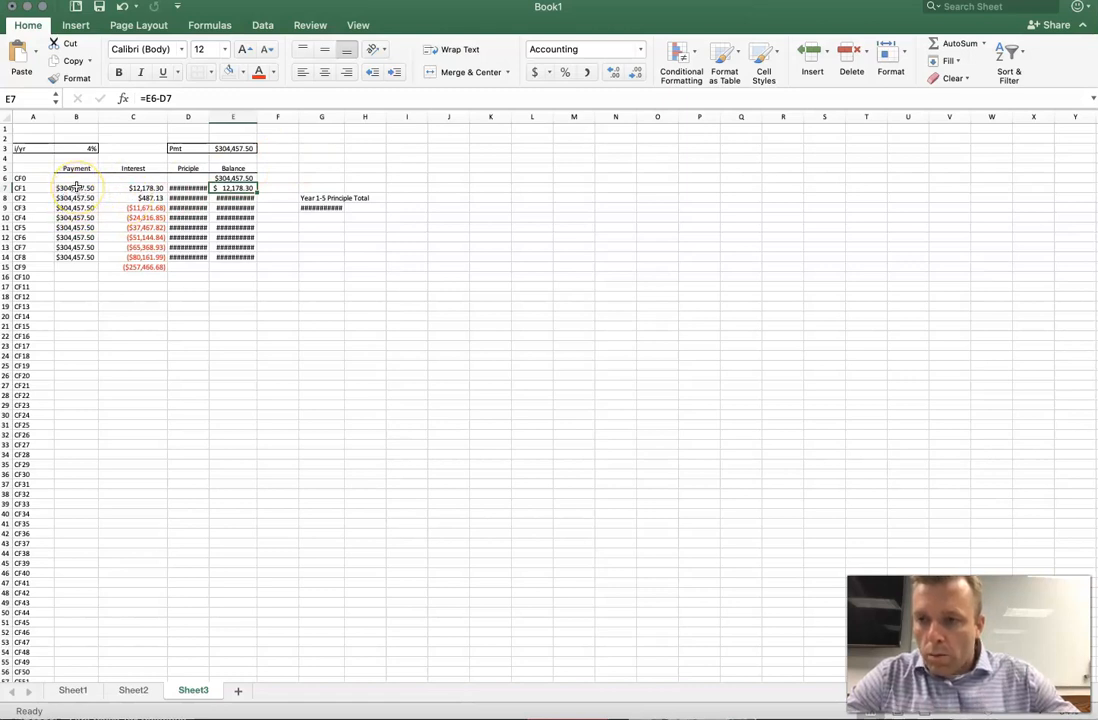
Convert the CF1 interest formula in cell C7 to a monthly rate as =E6*$B$3/12
left_click(76, 187)
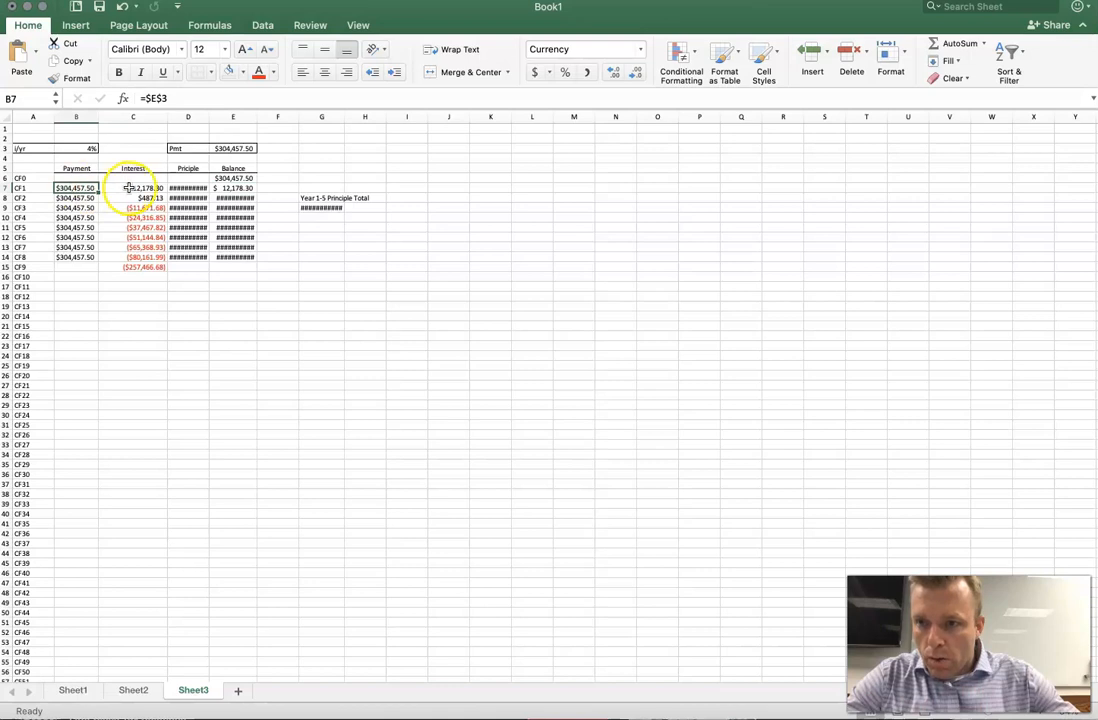
left_click(130, 188)
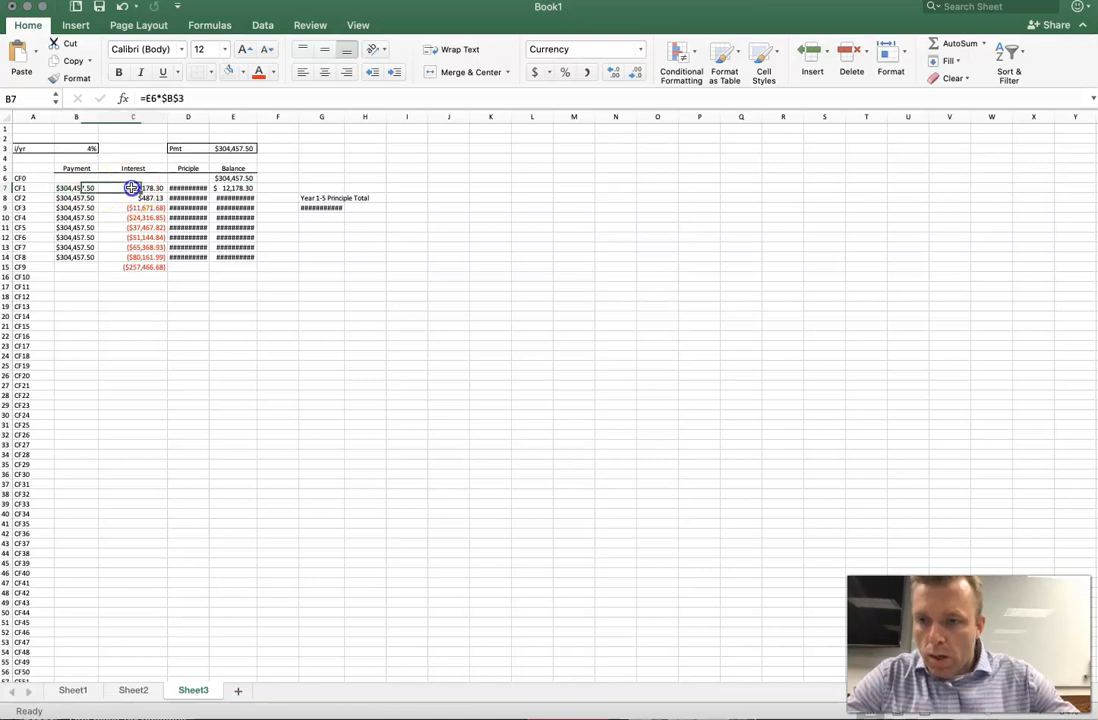
left_click(152, 98)
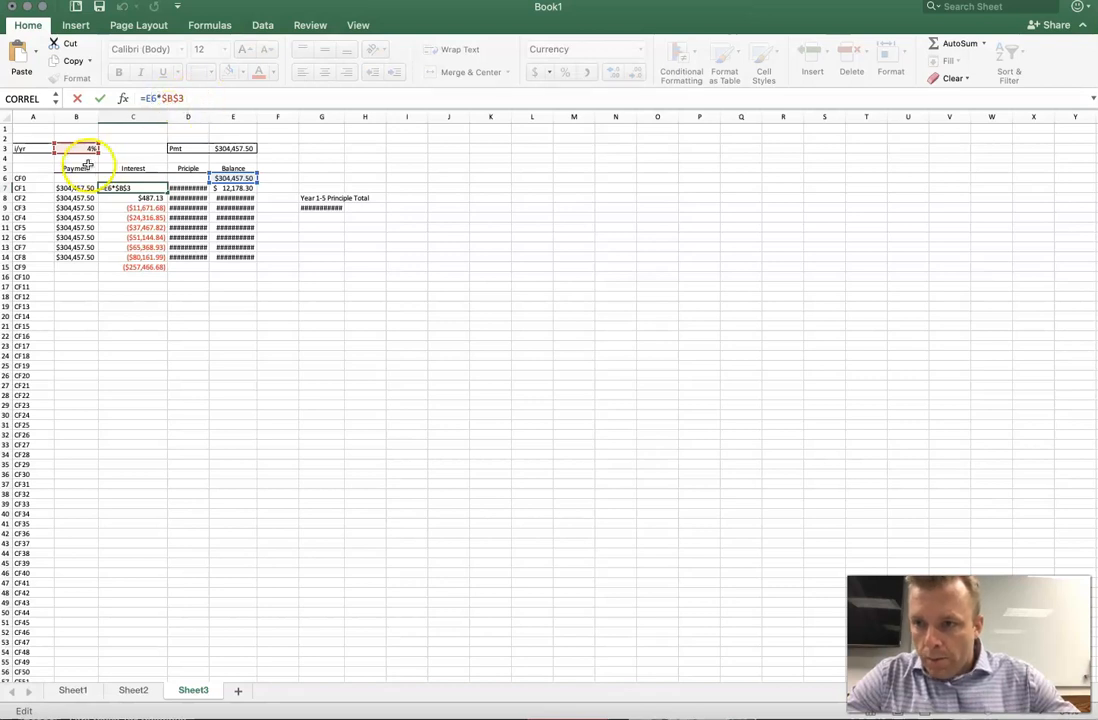
left_click(187, 98)
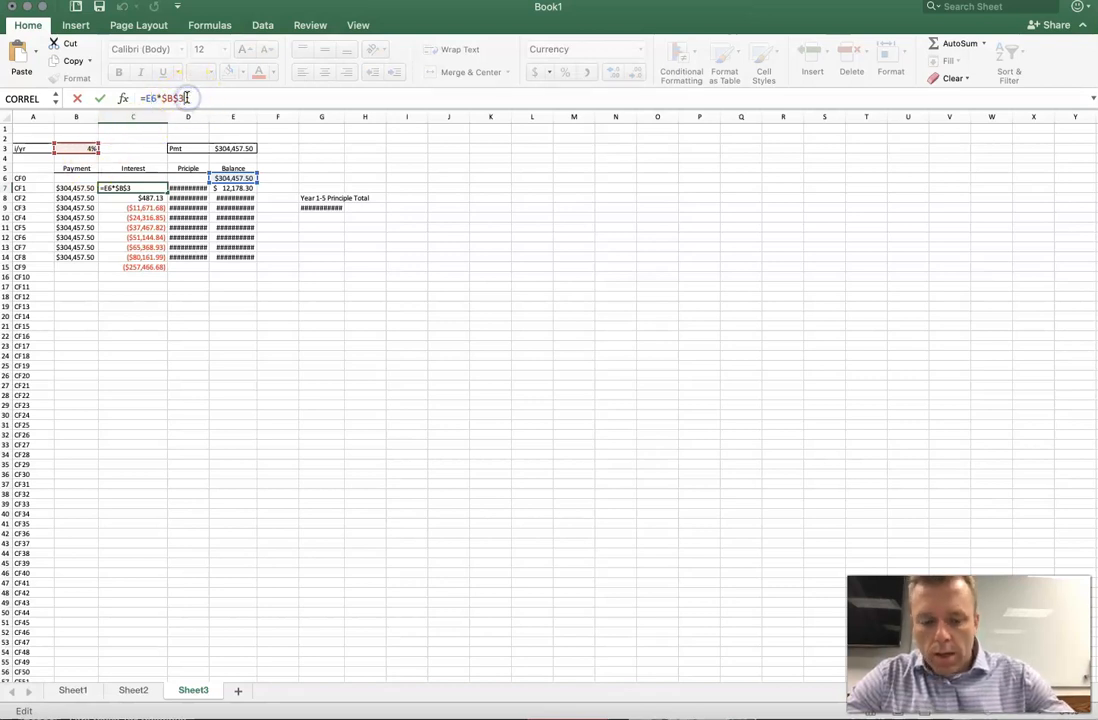
type("/12")
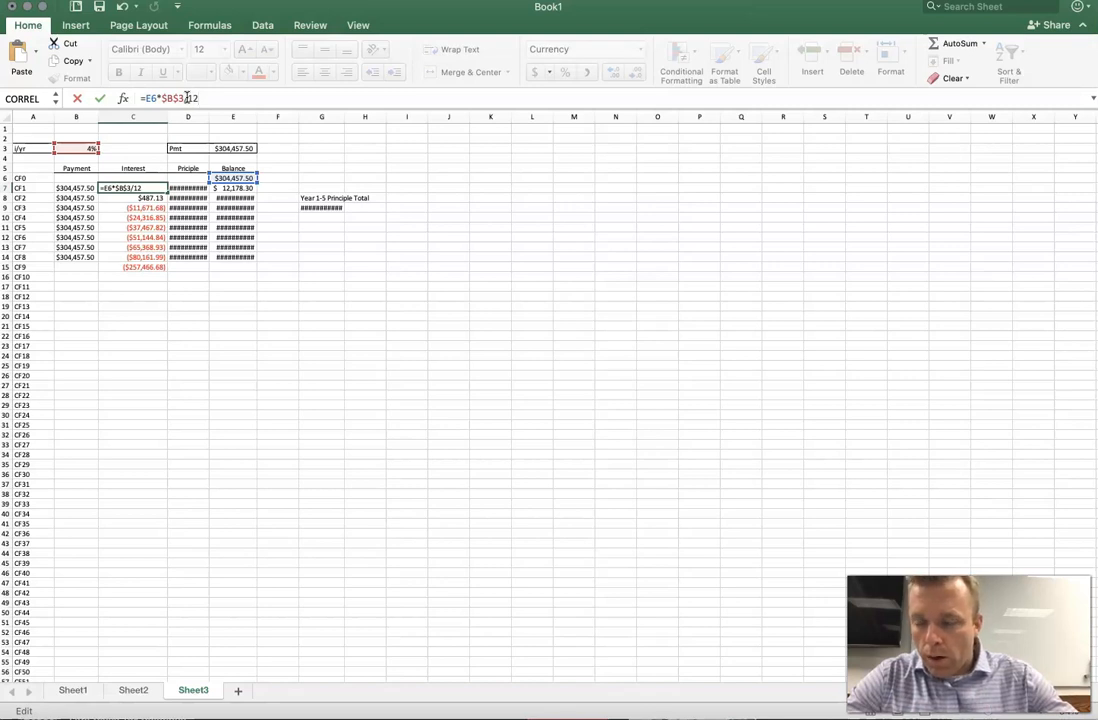
key("Return")
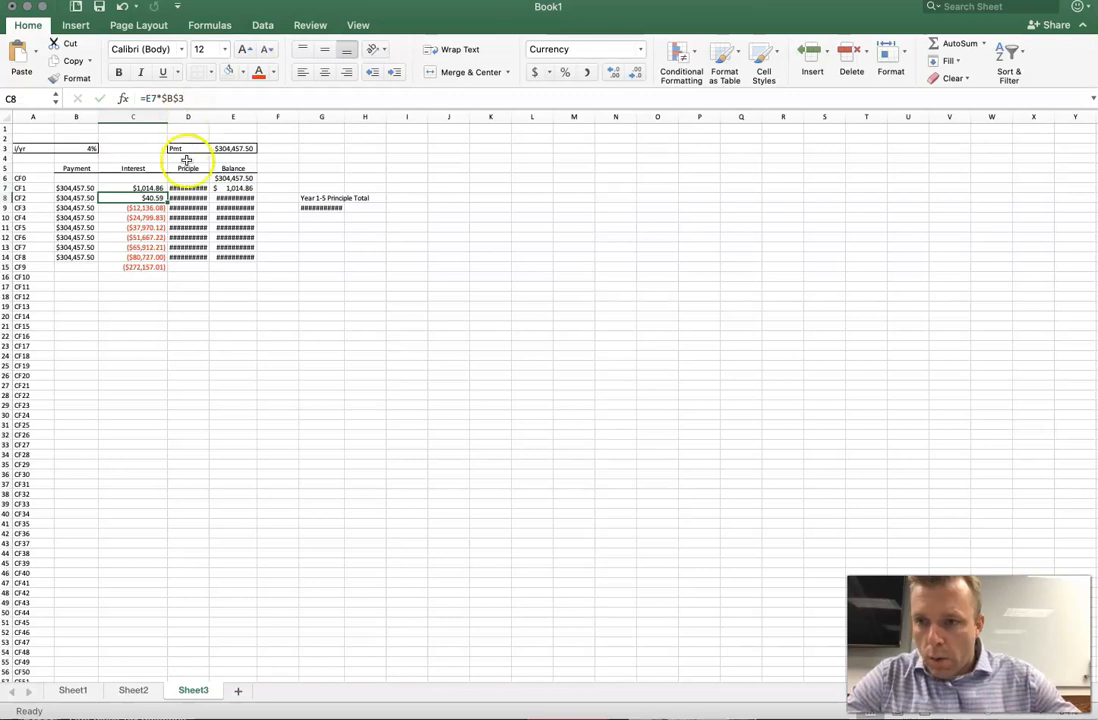
Start a PMT formula in cell E3 with a monthly rate of B3/12 and 30*12 periods
left_click(75, 188)
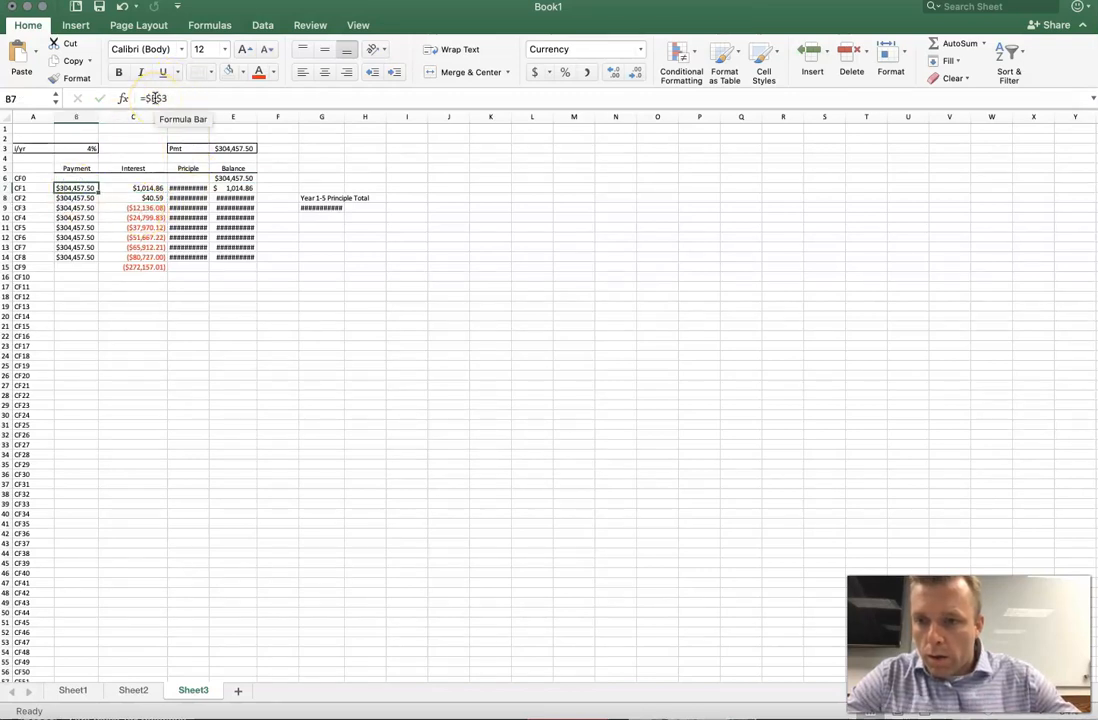
left_click(232, 148)
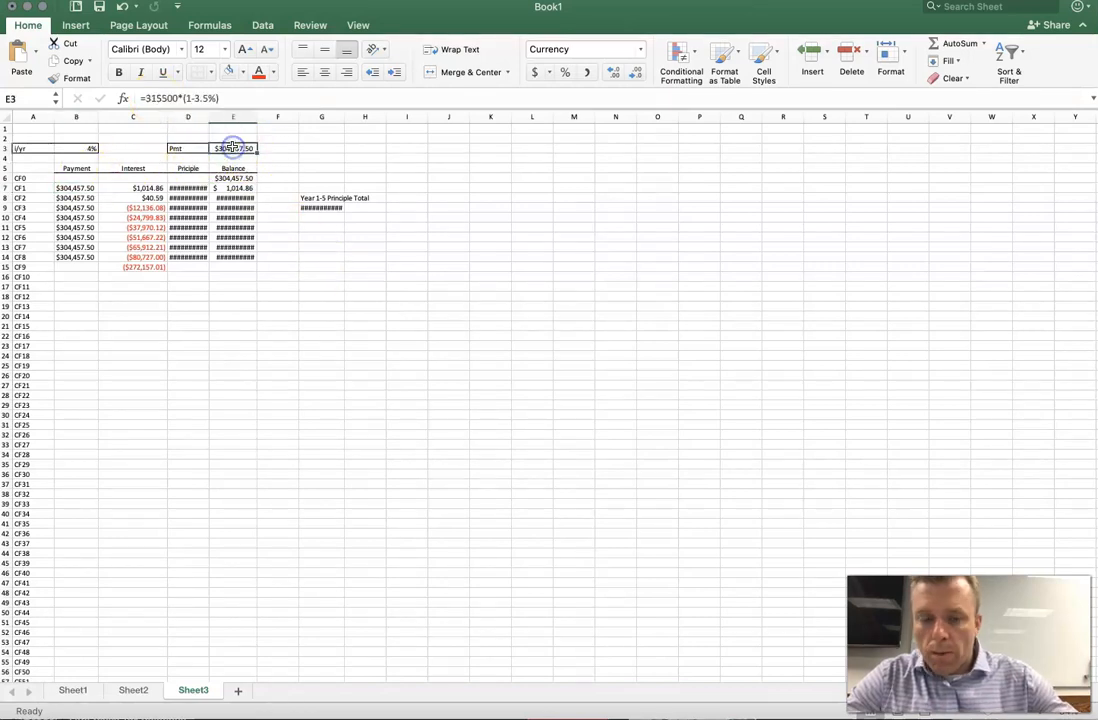
type("=")
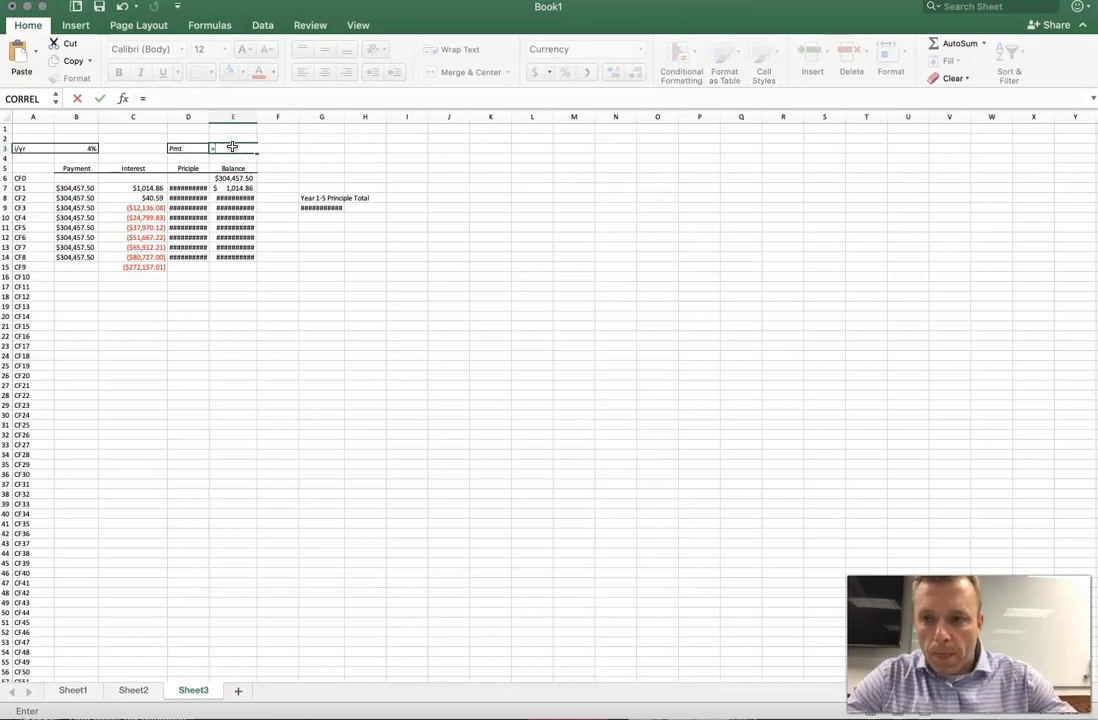
type("pmt(")
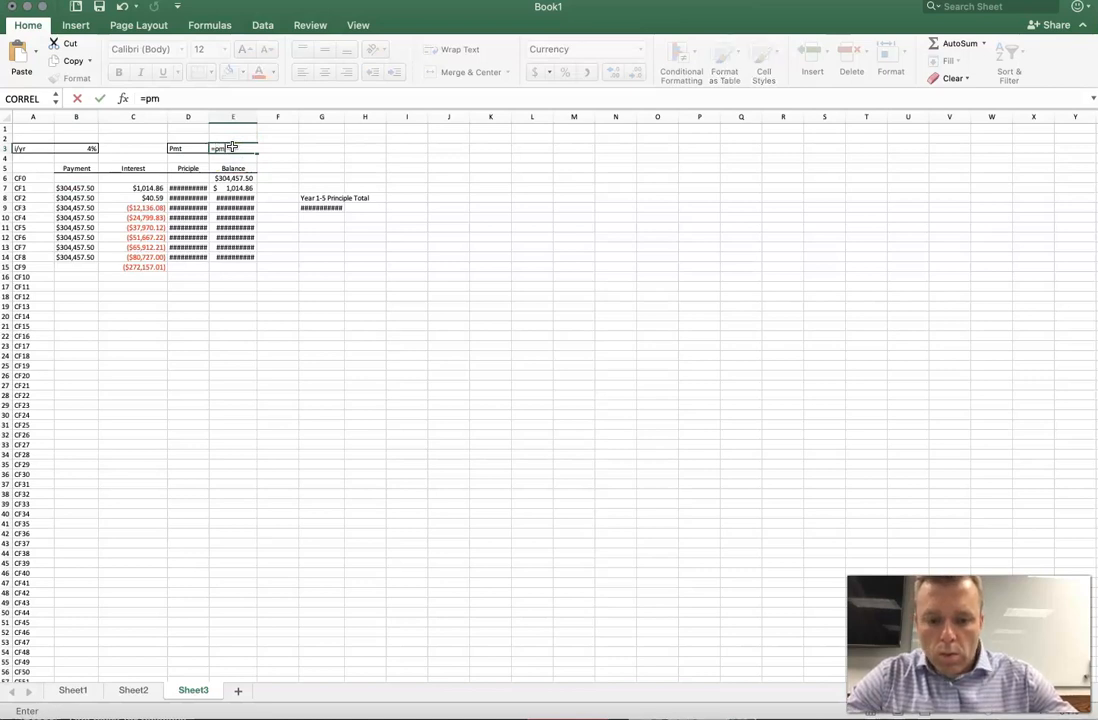
left_click(89, 148)
type("/12")
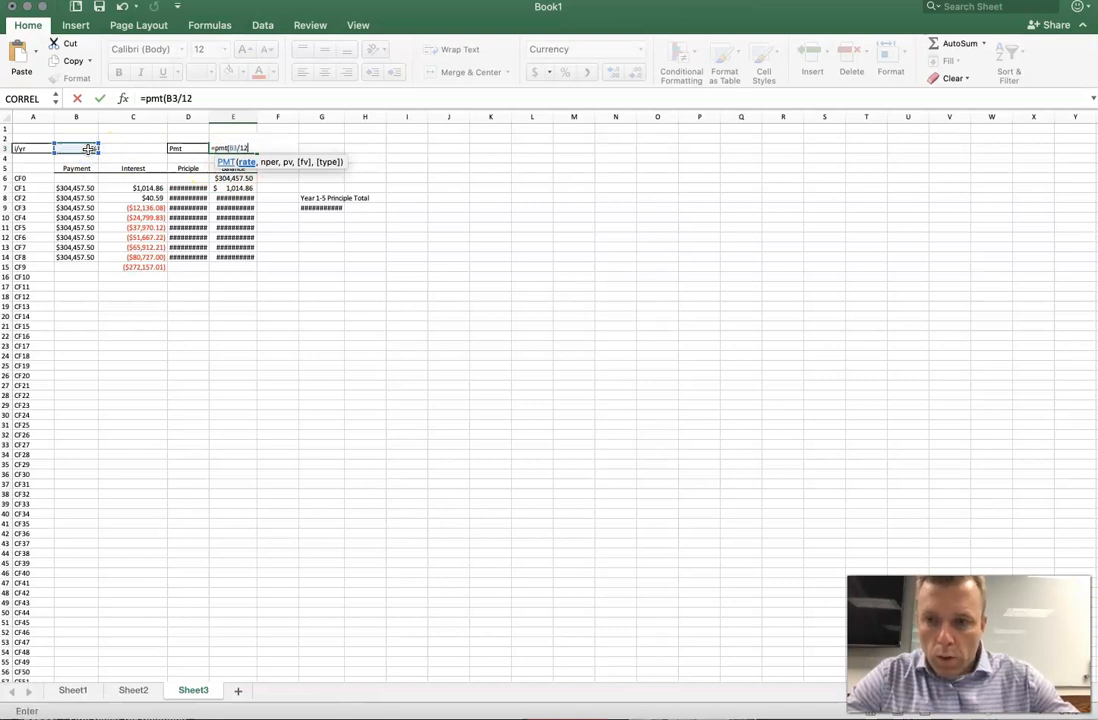
type(",")
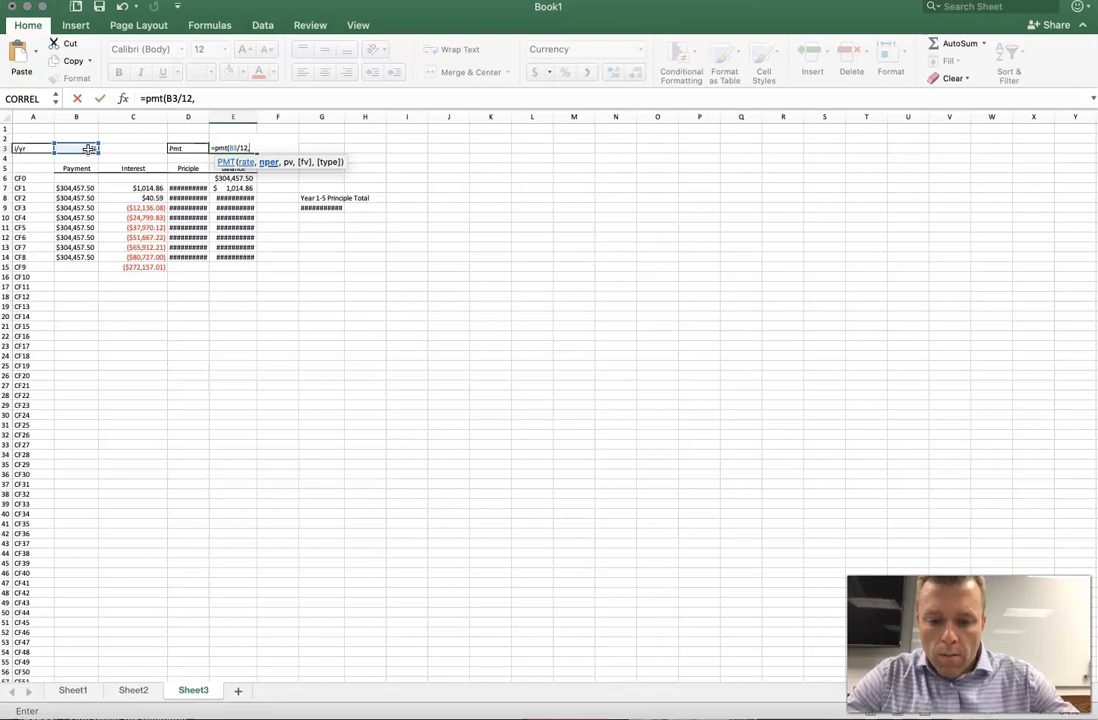
type("30")
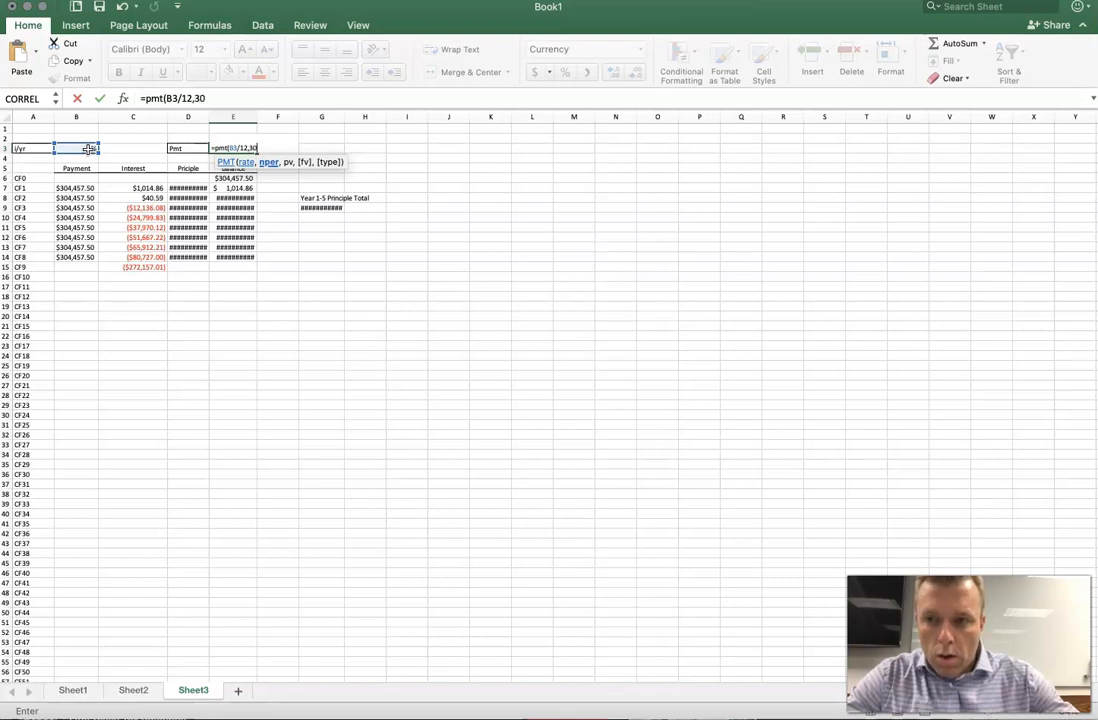
type("*12")
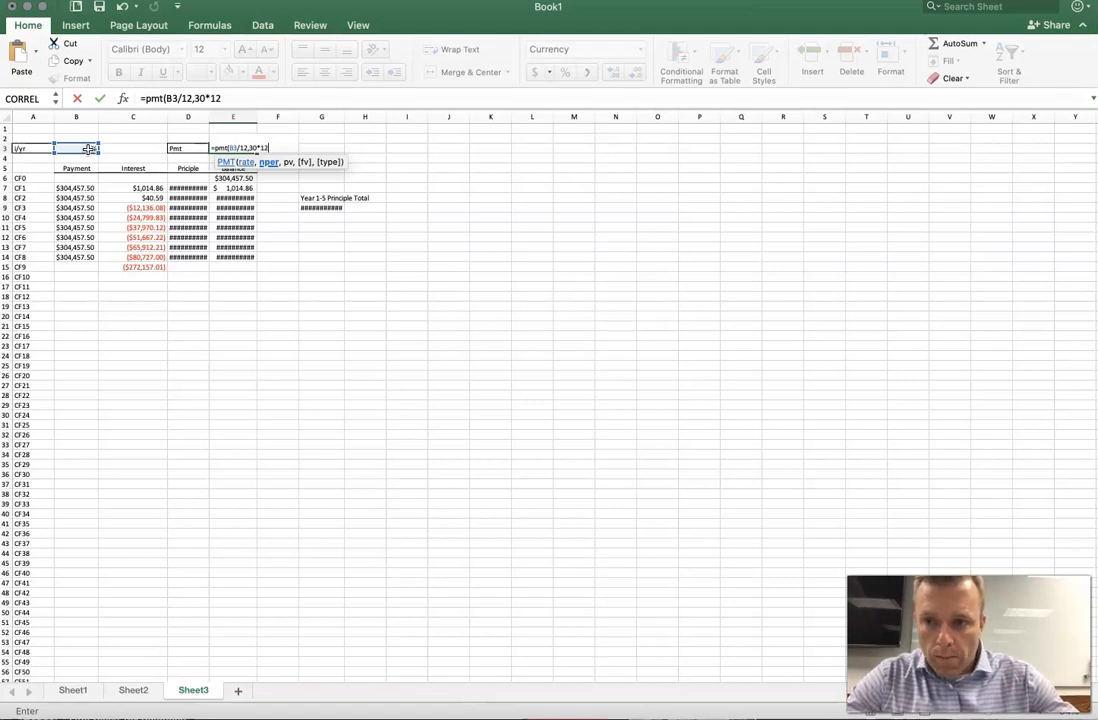
type(",")
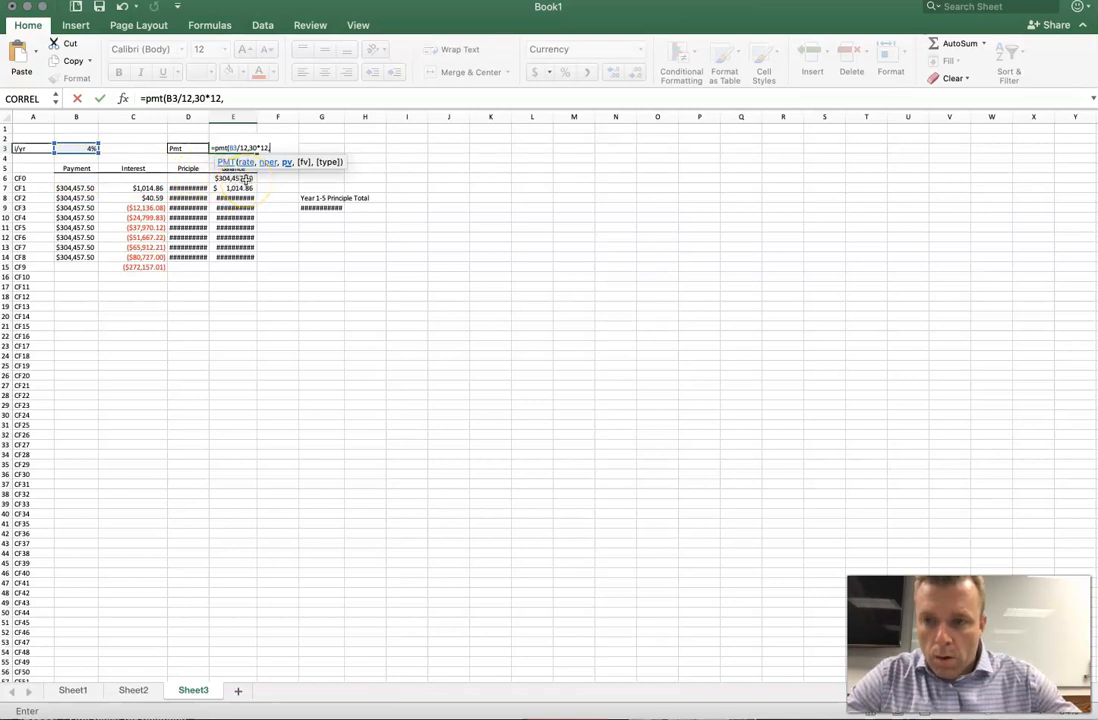
Complete the PMT formula in E3 with present value 304457.50, an empty future value and type 0
type("304")
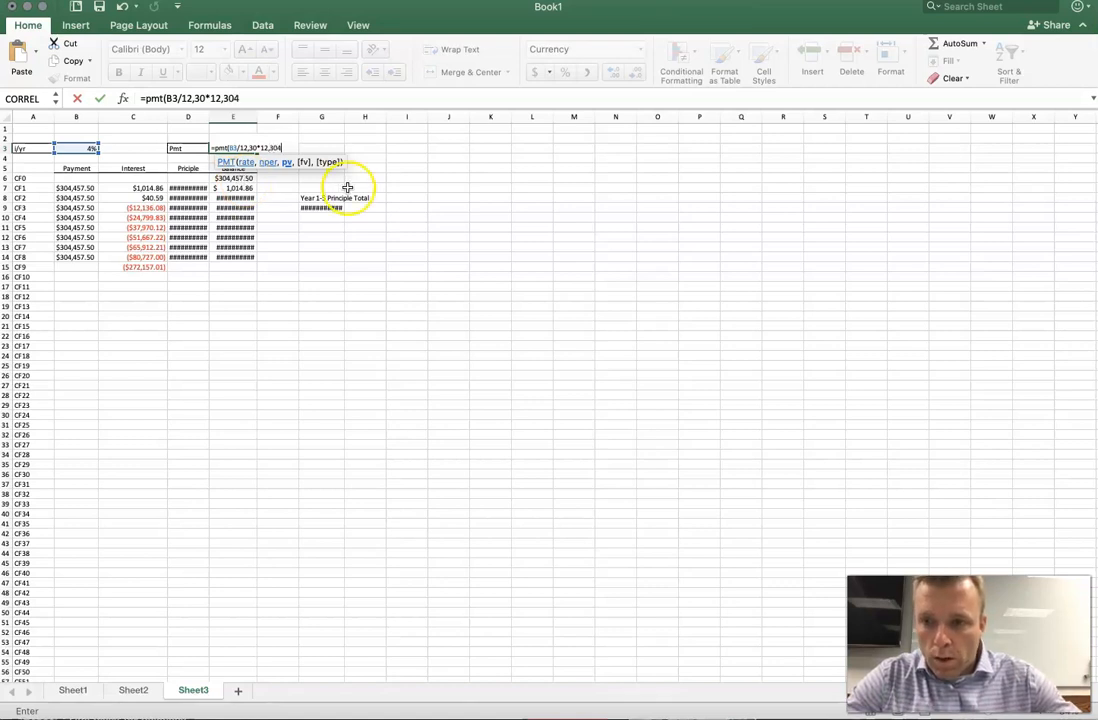
type("45")
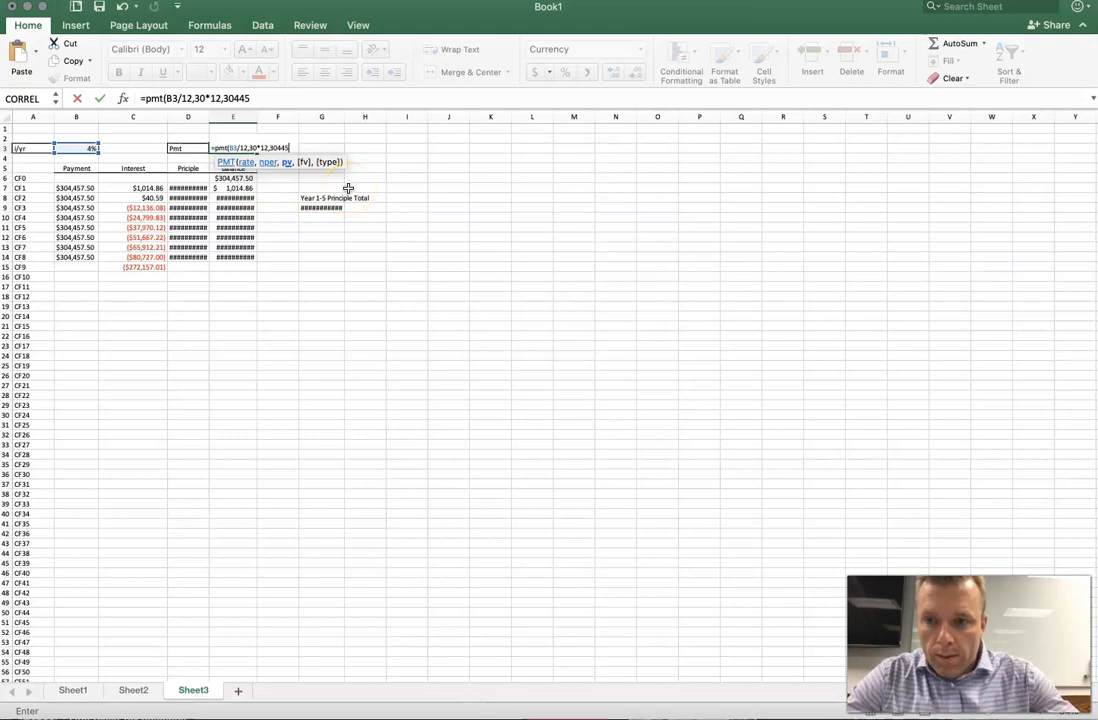
type("7.50")
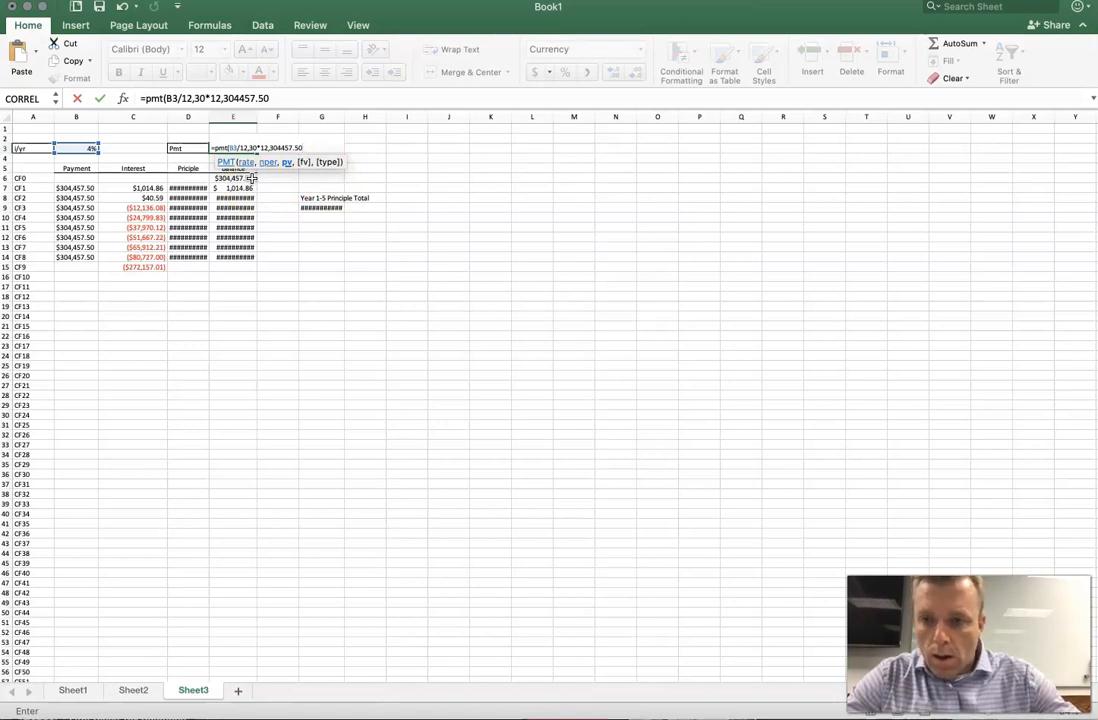
type(",")
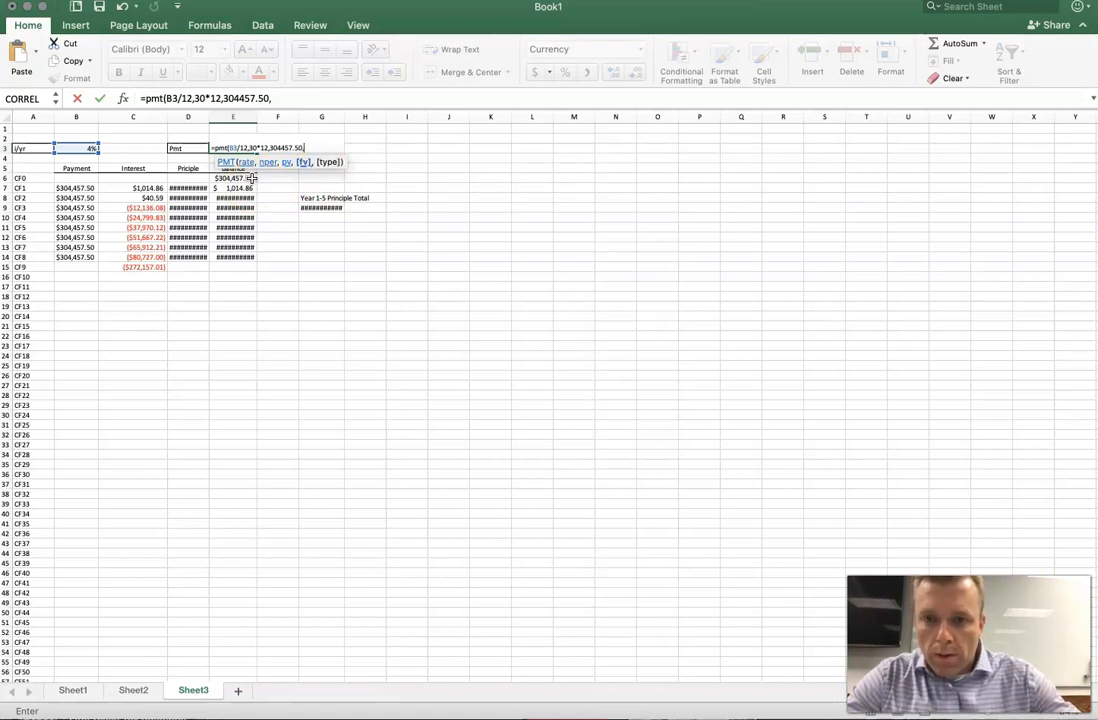
type(",0)")
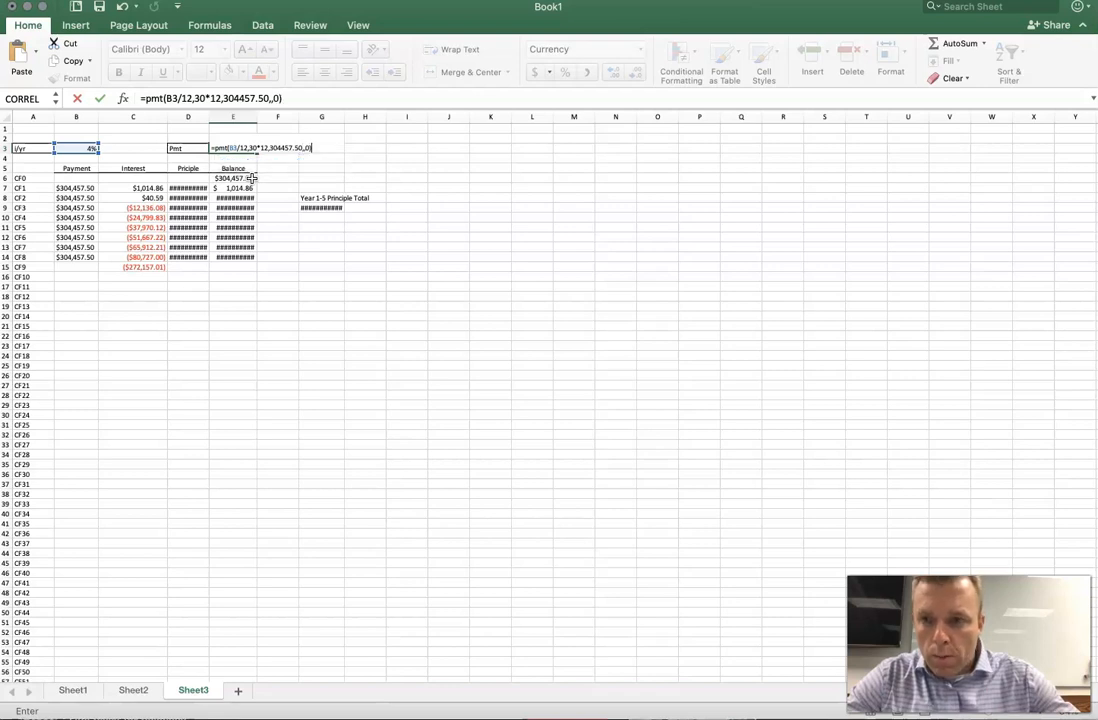
key("Return")
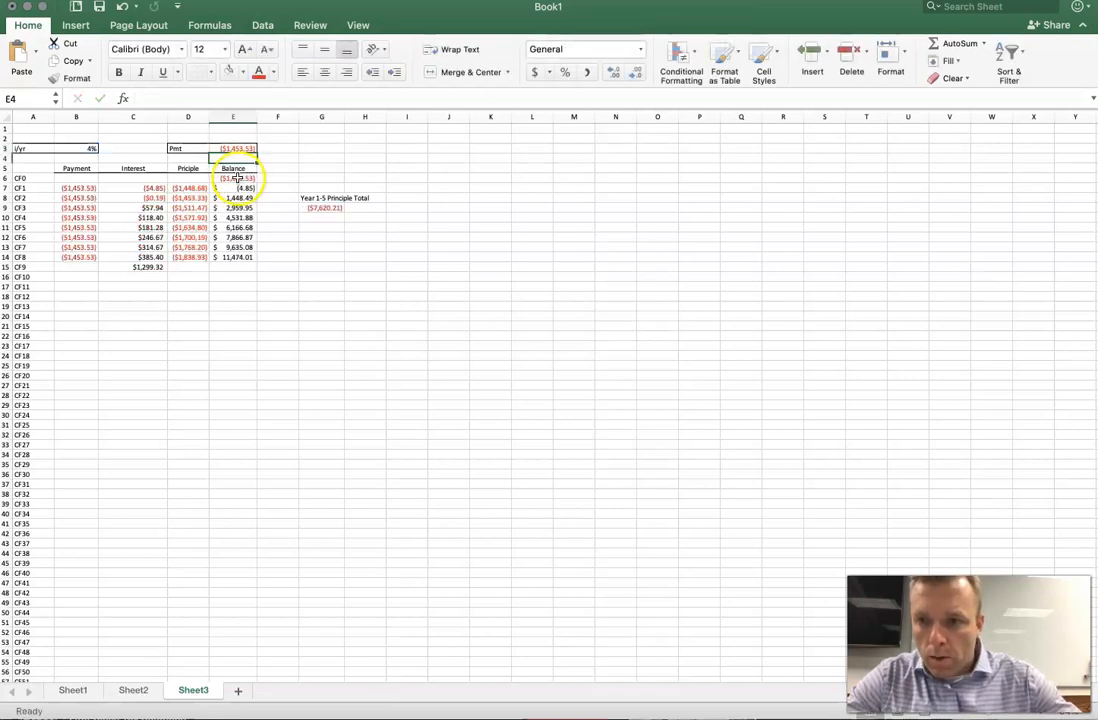
Copy the loan amount 304457.5 out of the PMT formula in cell E3
left_click(237, 178)
left_click(240, 148)
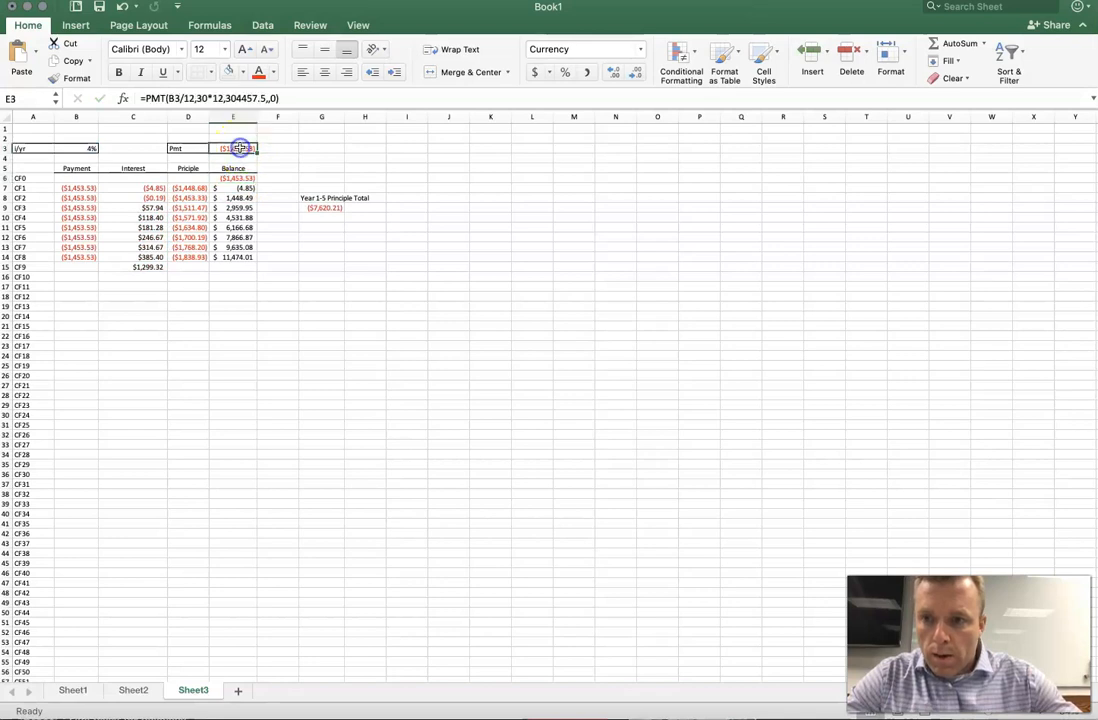
left_click_drag(225, 98, 264, 99)
key("cmd+c")
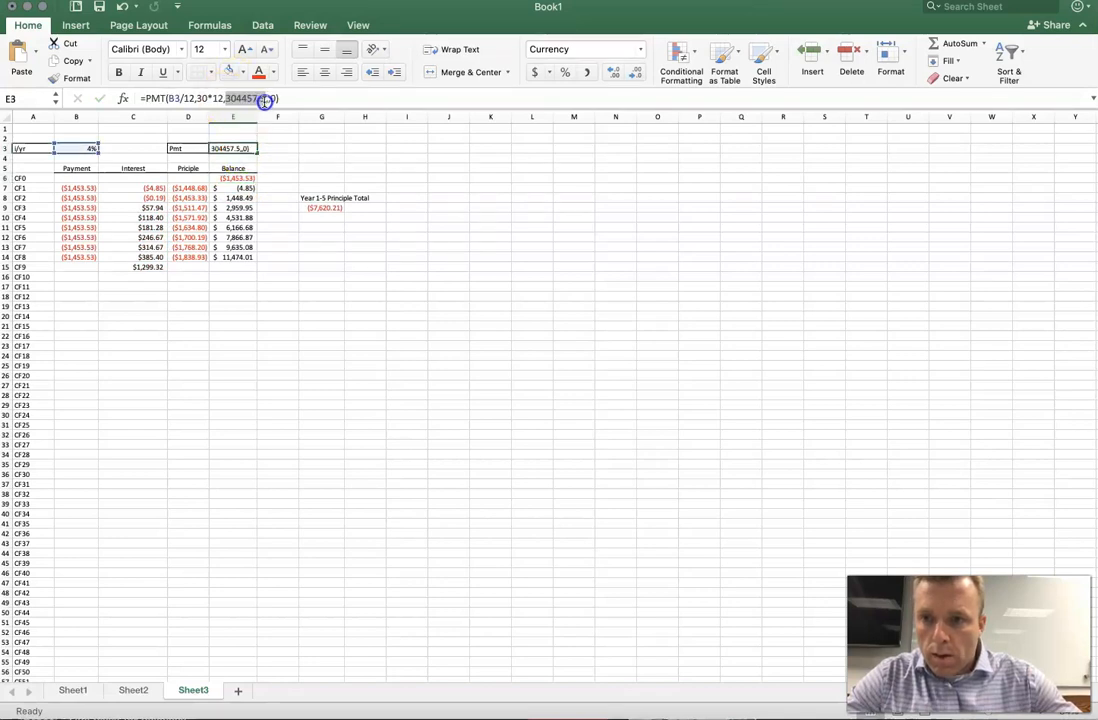
left_click(232, 178)
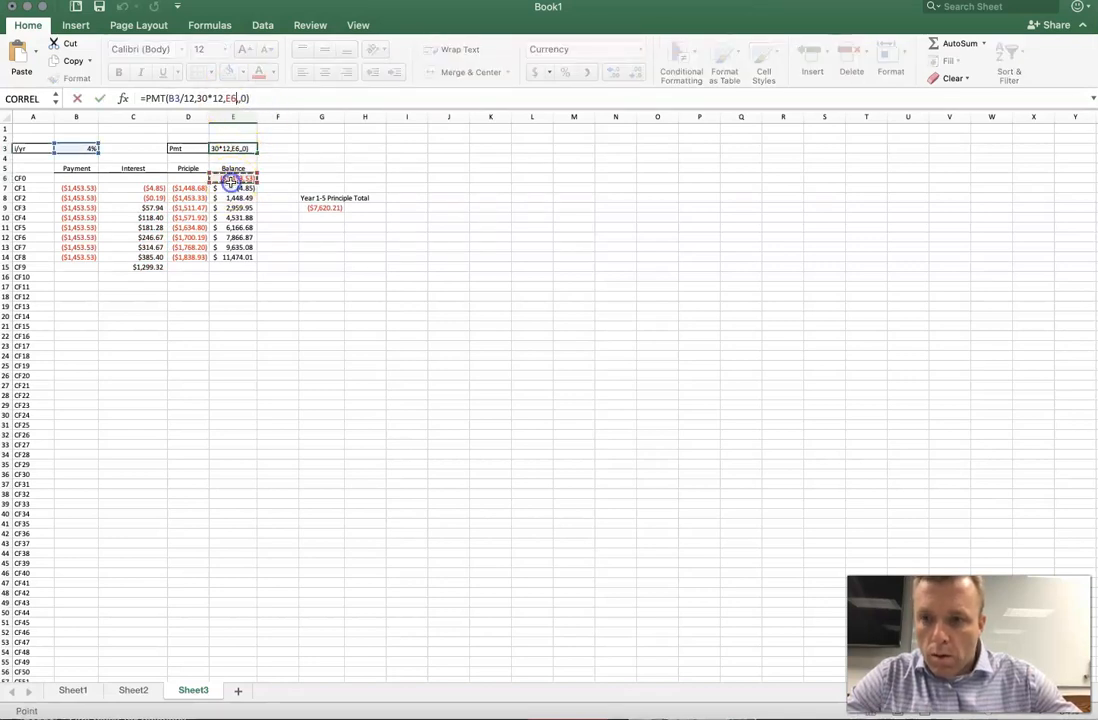
key("cmd+v")
key("BackSpace")
key("BackSpace")
key("BackSpace")
key("BackSpace")
key("BackSpace")
key("BackSpace")
key("BackSpace")
key("BackSpace")
key("Delete")
left_click(279, 187)
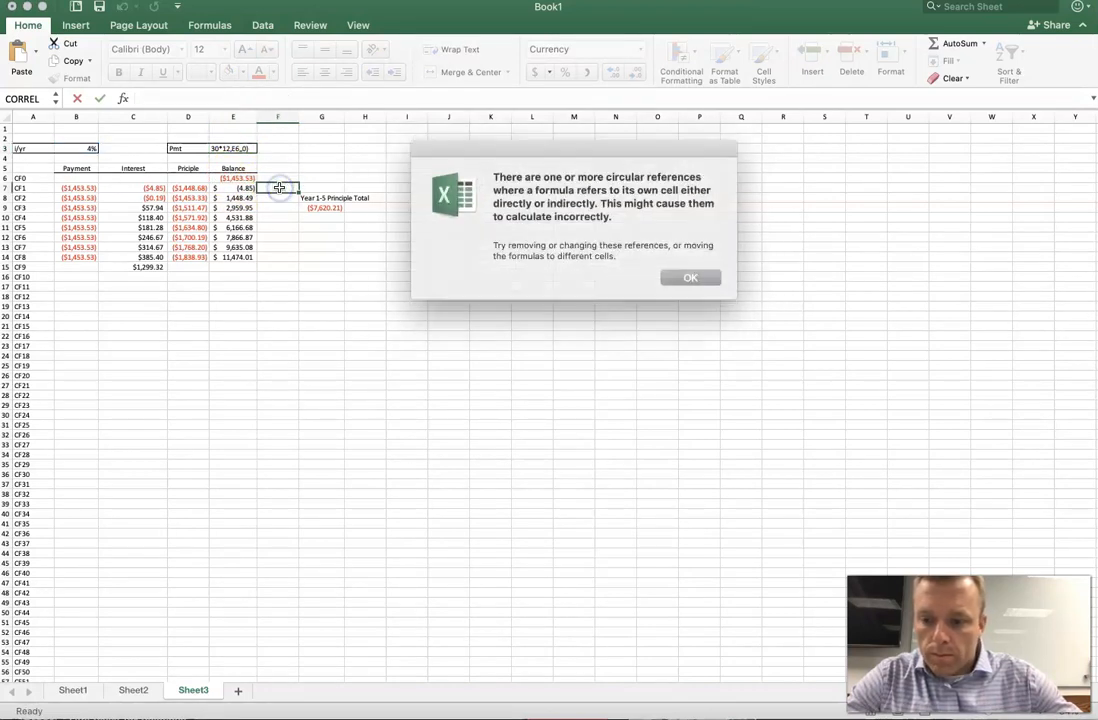
left_click(676, 277)
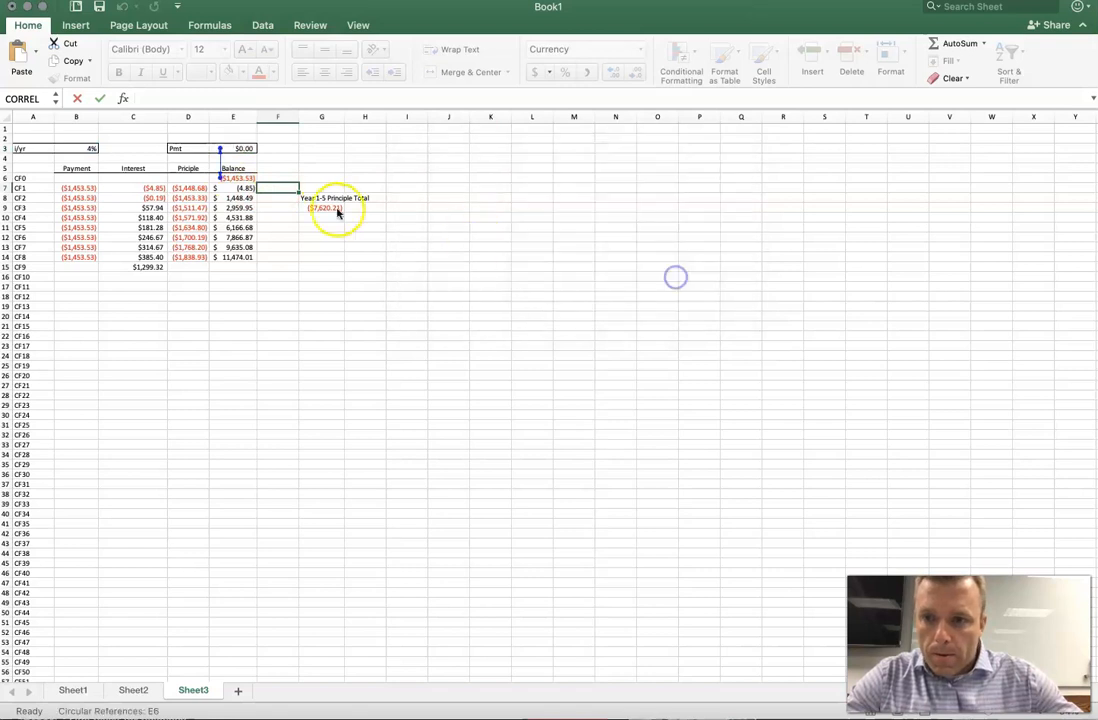
key("cmd+z")
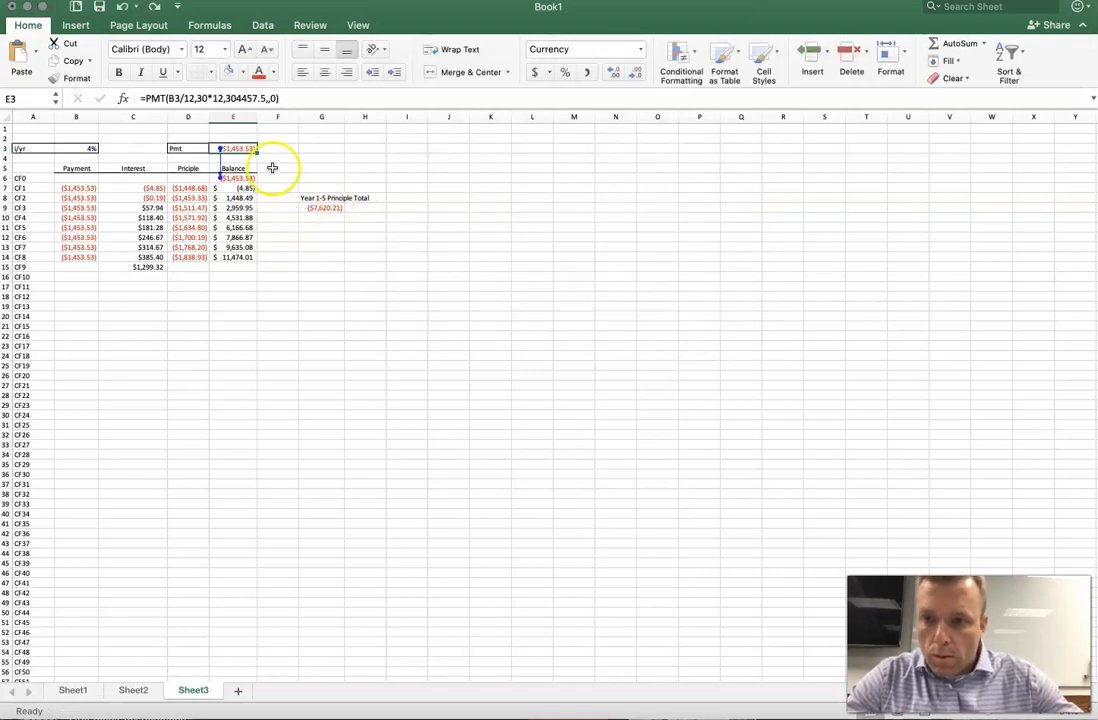
Clear the CF0 starting balance in E6 and paste the copied loan amount 304457.5 there as a fixed value
left_click(274, 176)
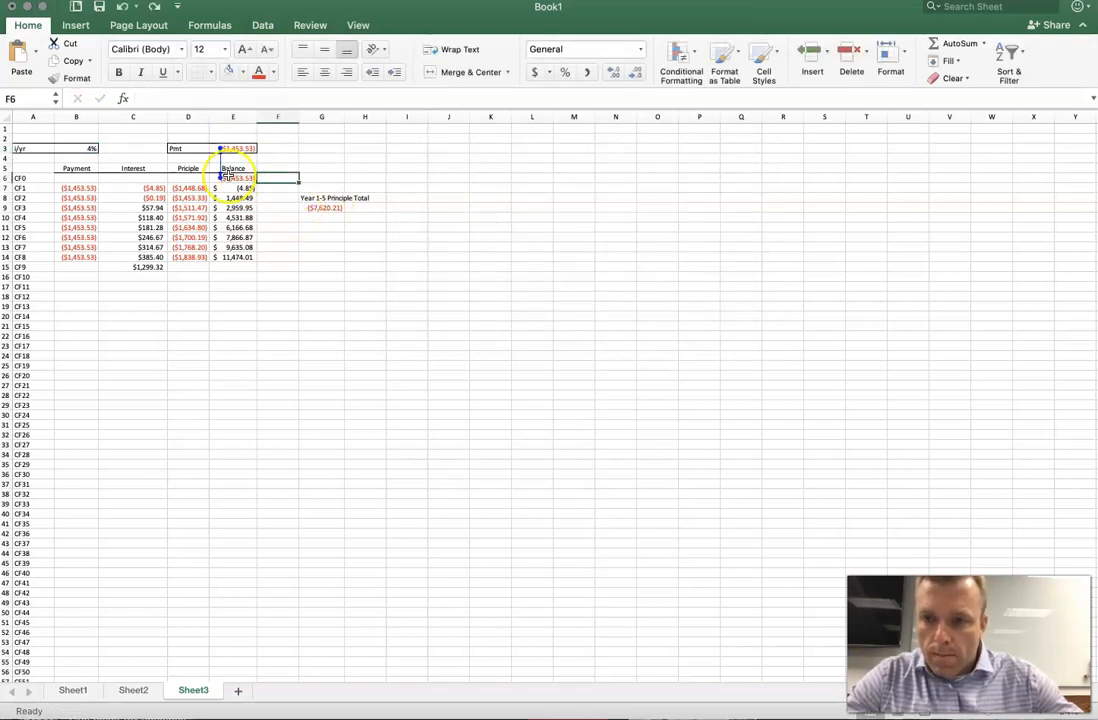
left_click(232, 177)
key("Delete")
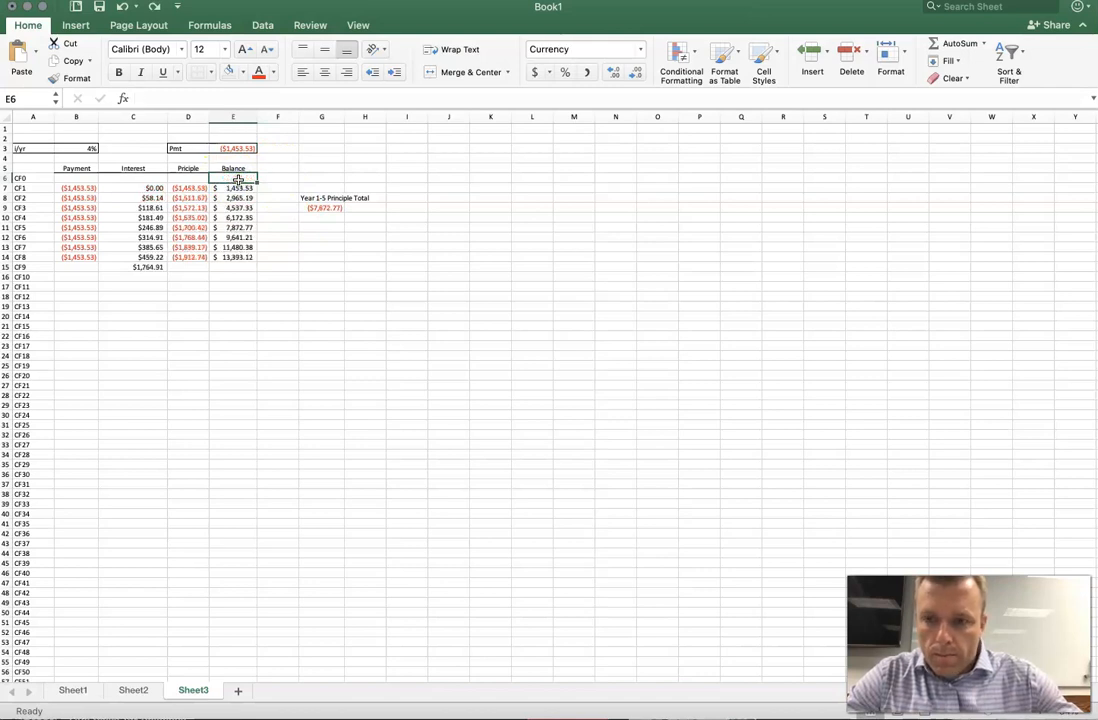
key("super+v")
left_click(279, 345)
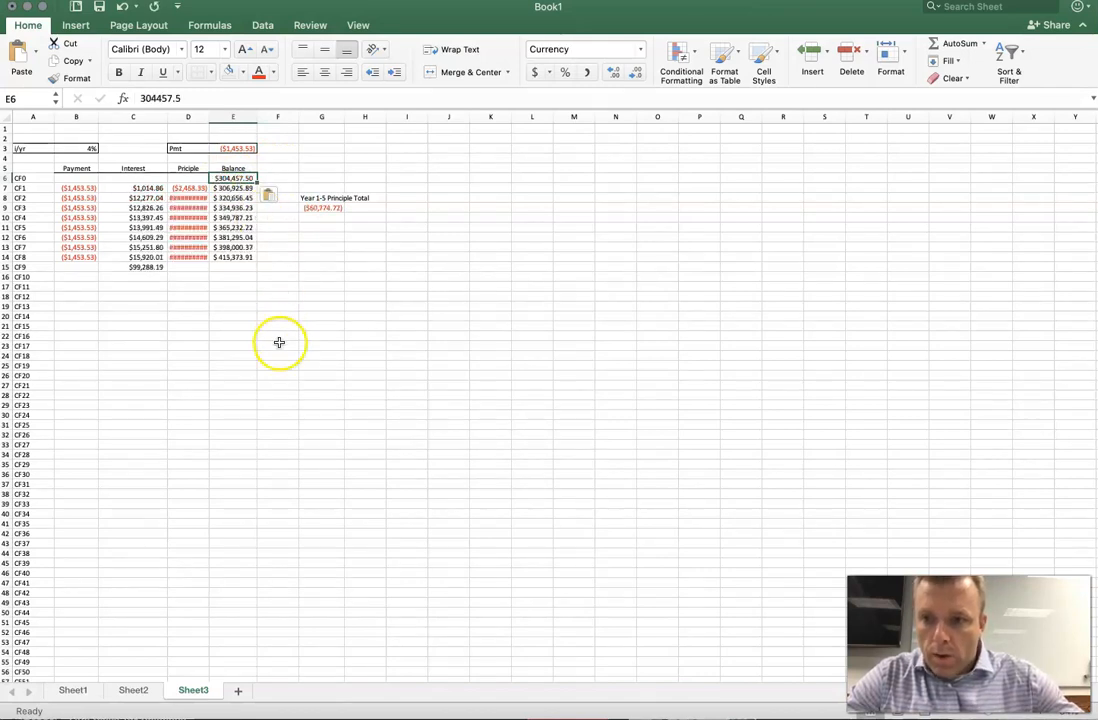
type("a")
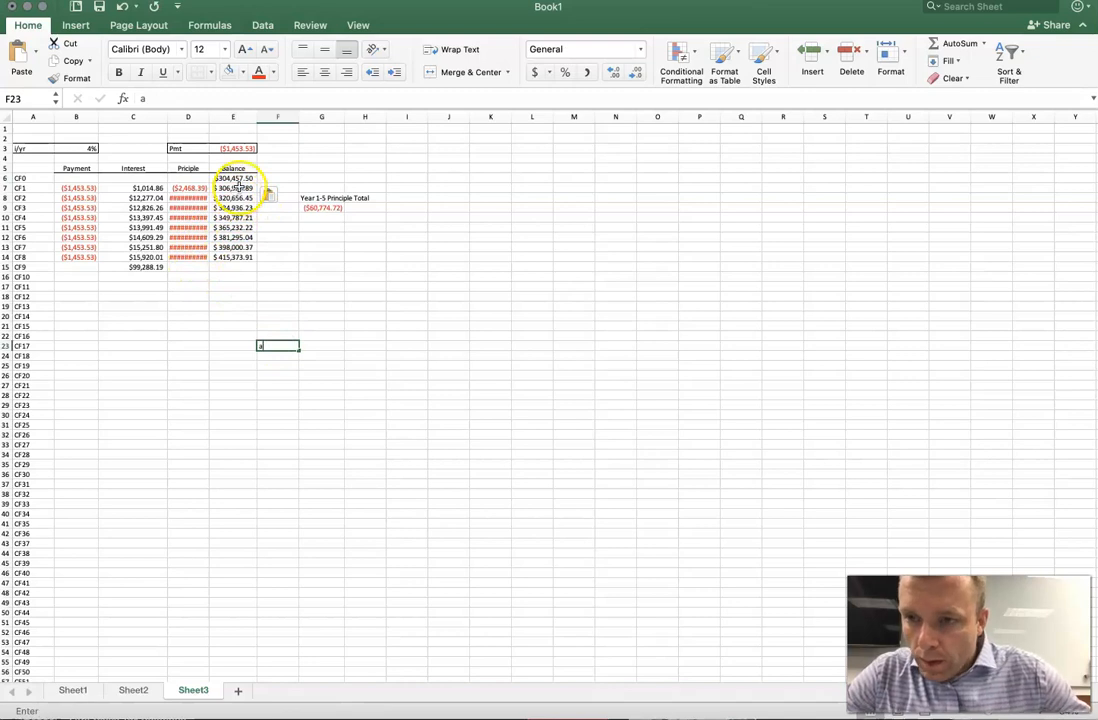
Fill the Payment column from the existing CF1–CF8 payments down through CF360 in row 366
left_click_drag(97, 190, 75, 705)
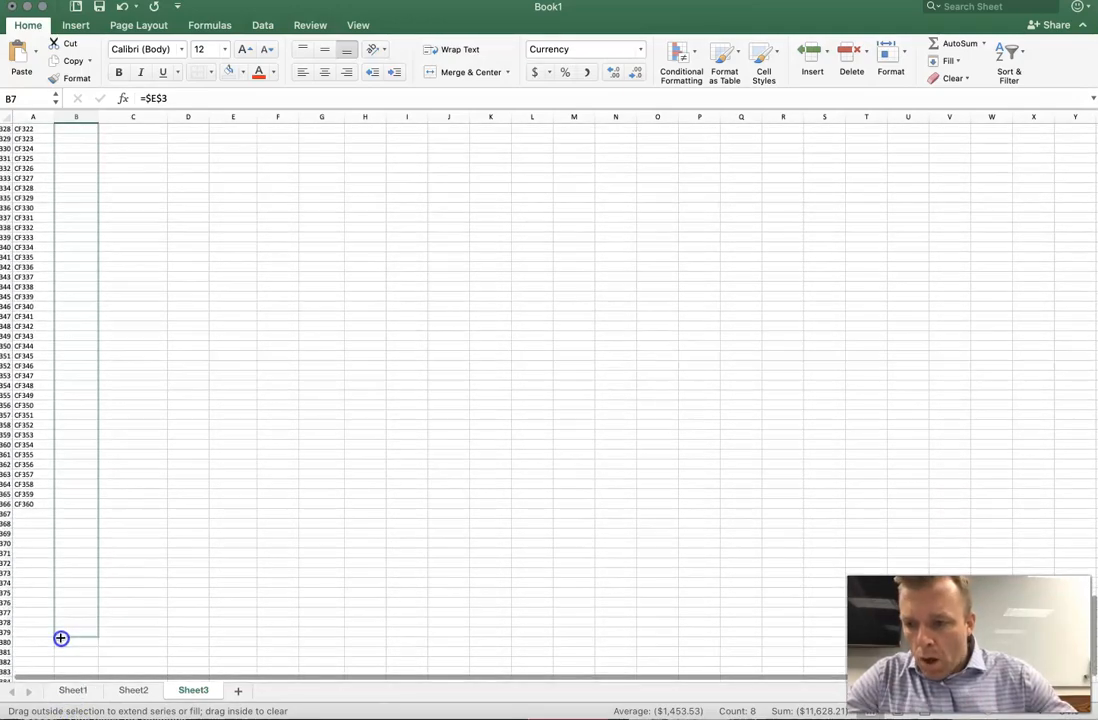
left_click(140, 507)
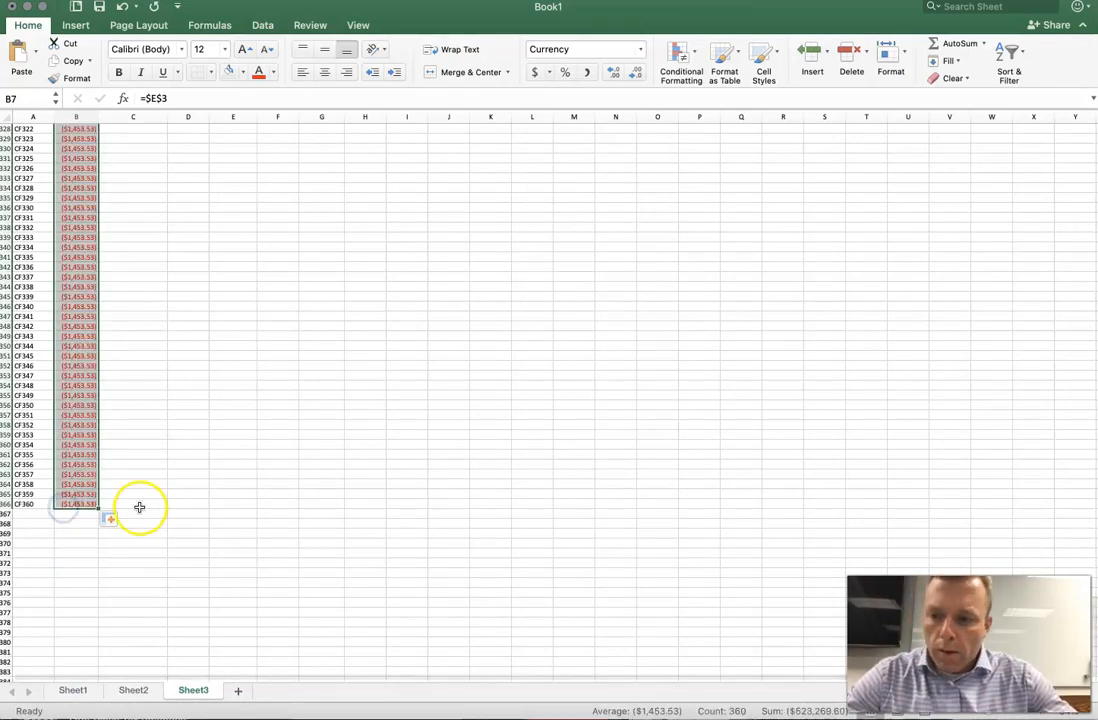
scroll(141, 508, "up", 10)
scroll(141, 508, "up", 15)
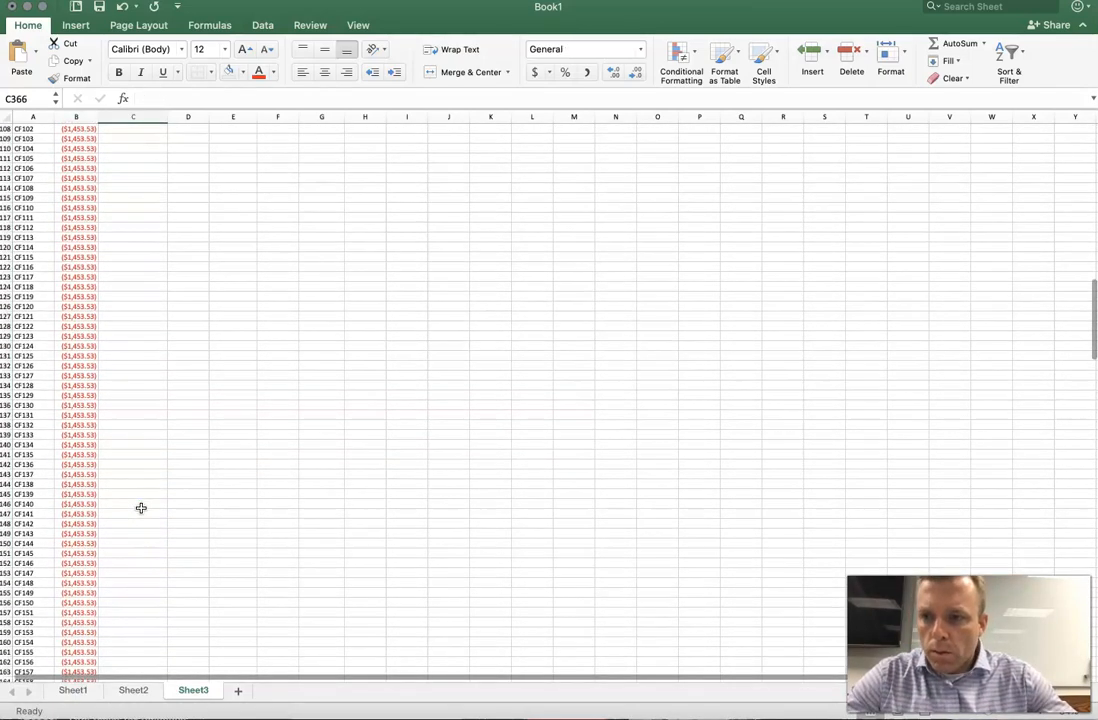
scroll(141, 508, "up", 1)
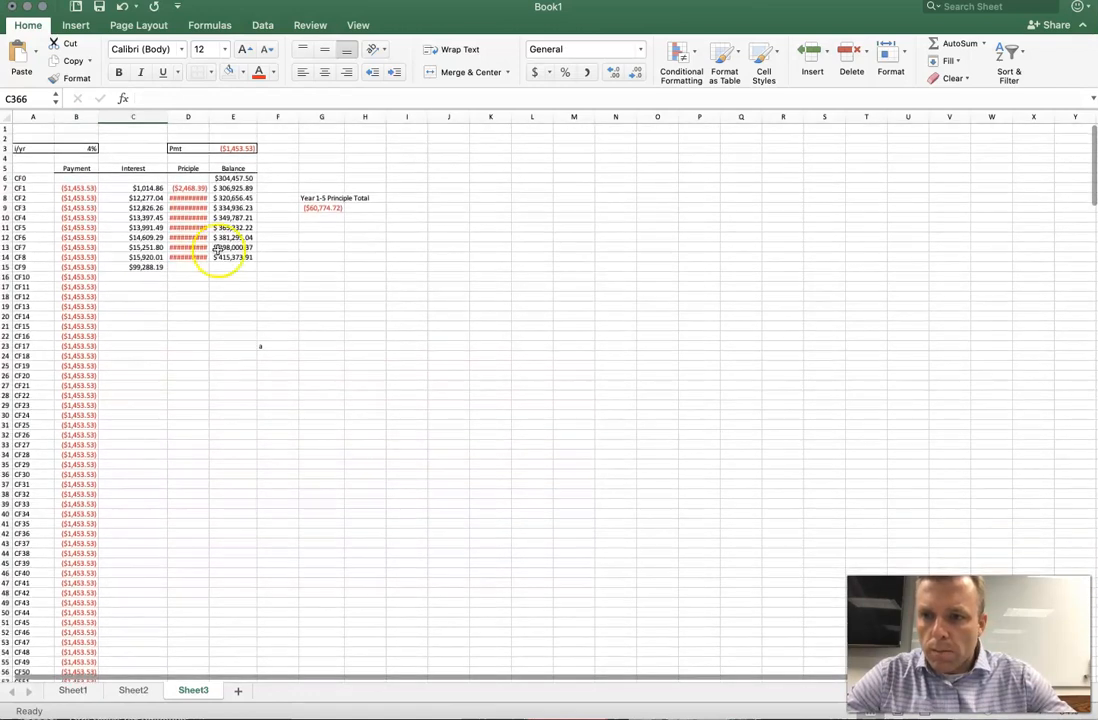
Negate the PMT formula in E3 so it reads =-PMT(B3/12,30*12,304457.5,,0)
left_click(216, 149)
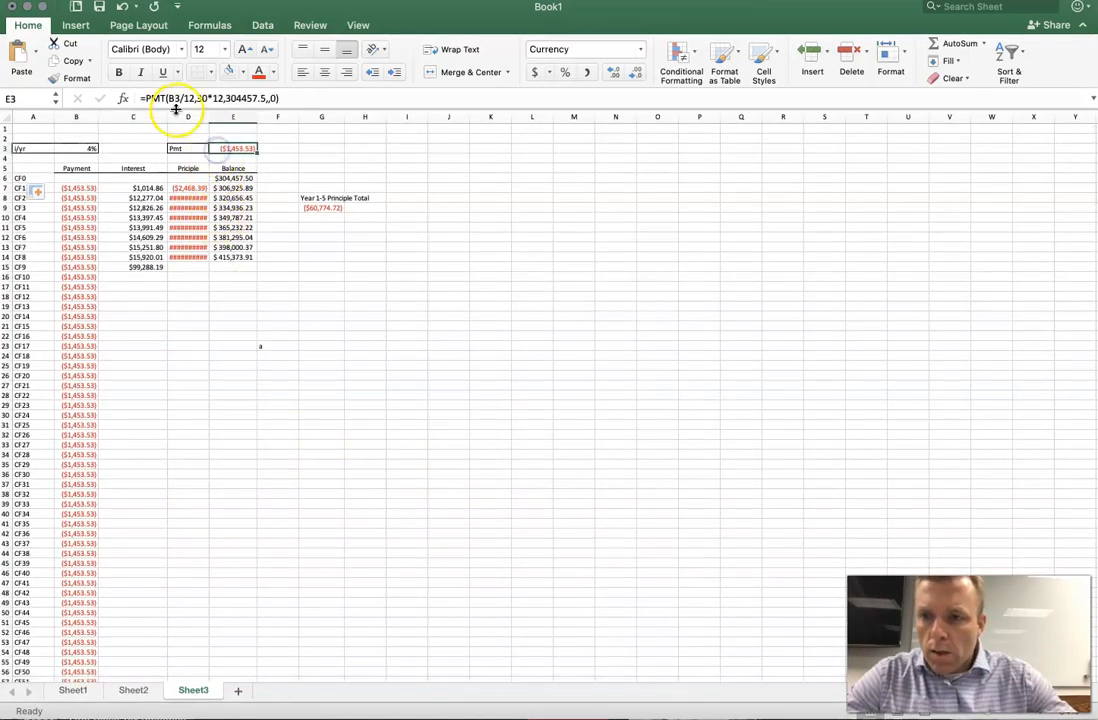
left_click(147, 98)
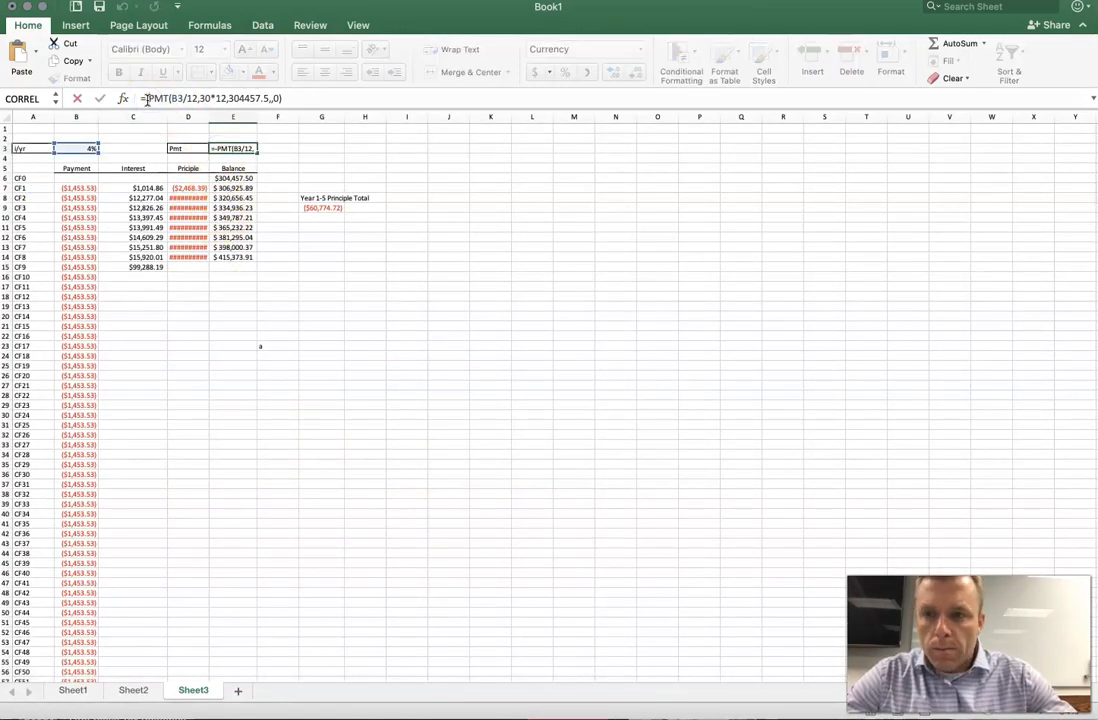
key("Return")
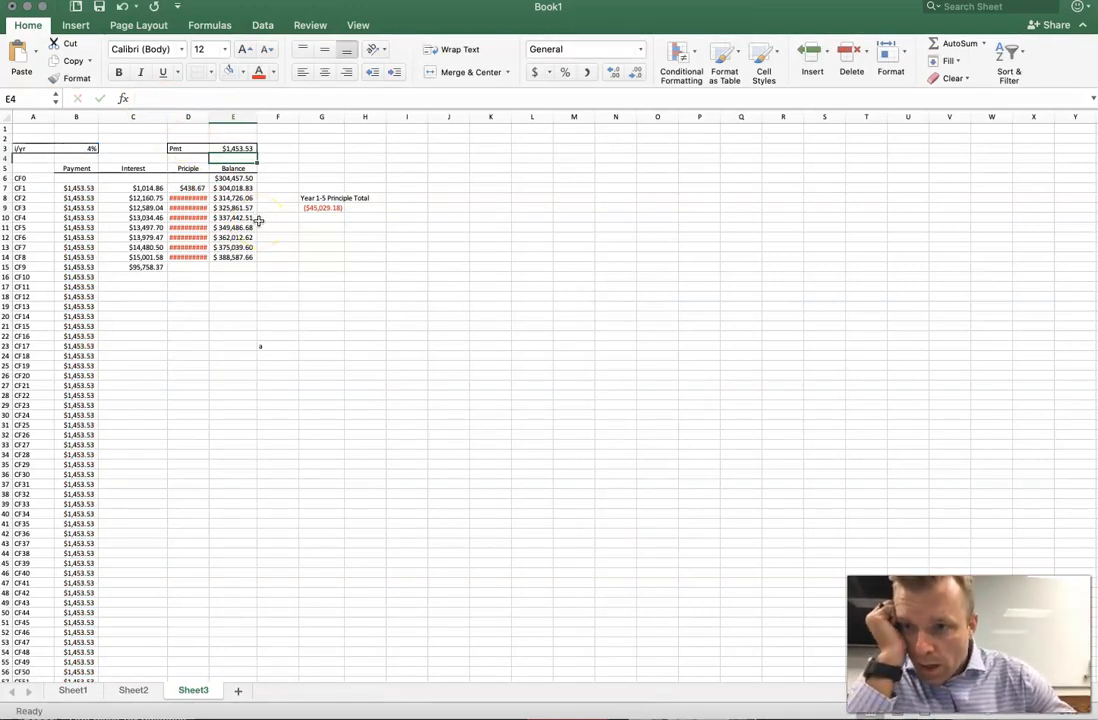
Review the CF1 interest, principal and balance formulas in cells C7, D7 and E7, leaving them as they are
left_click(147, 188)
left_click(176, 98)
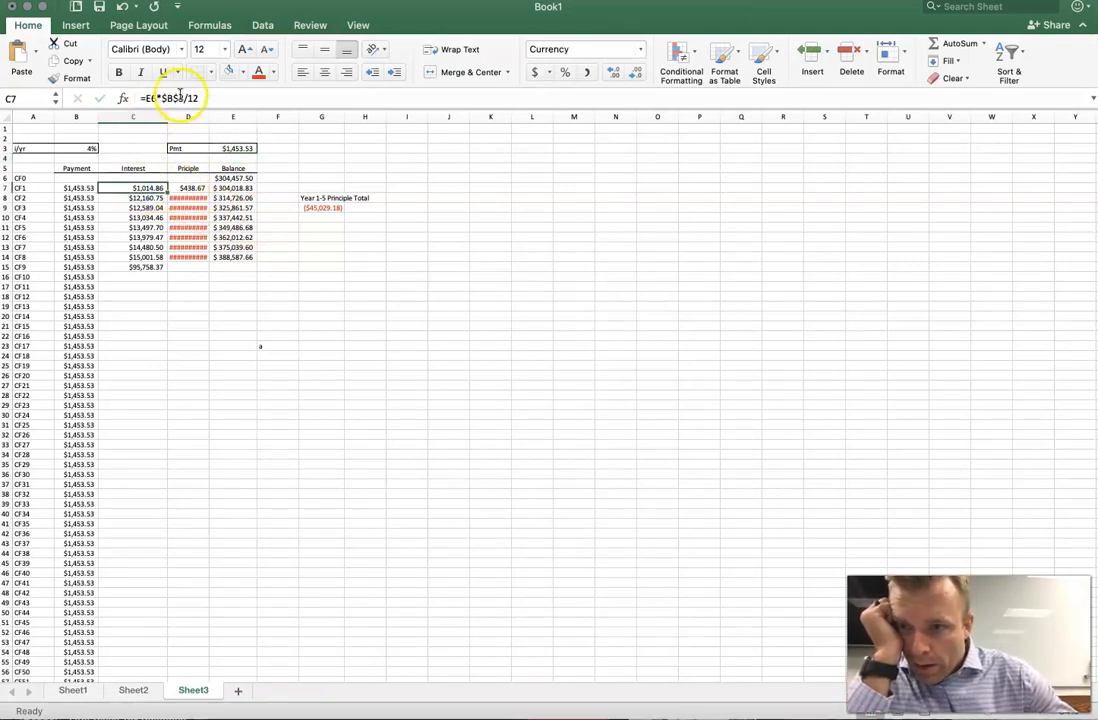
left_click_drag(161, 97, 201, 97)
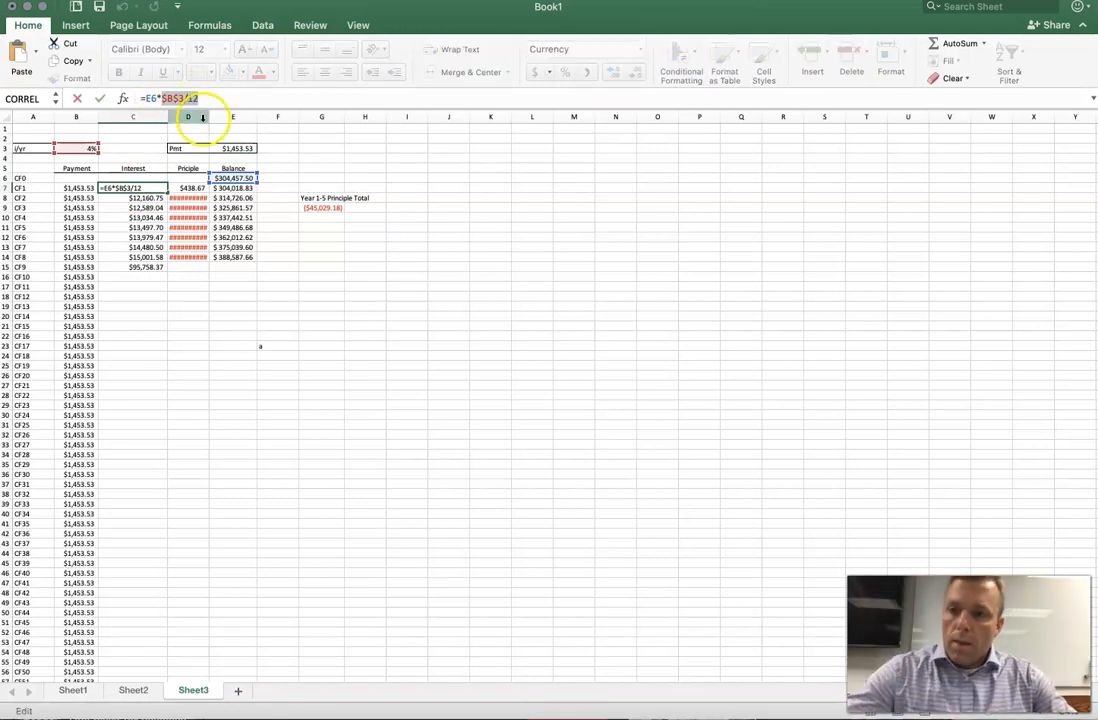
left_click(200, 188)
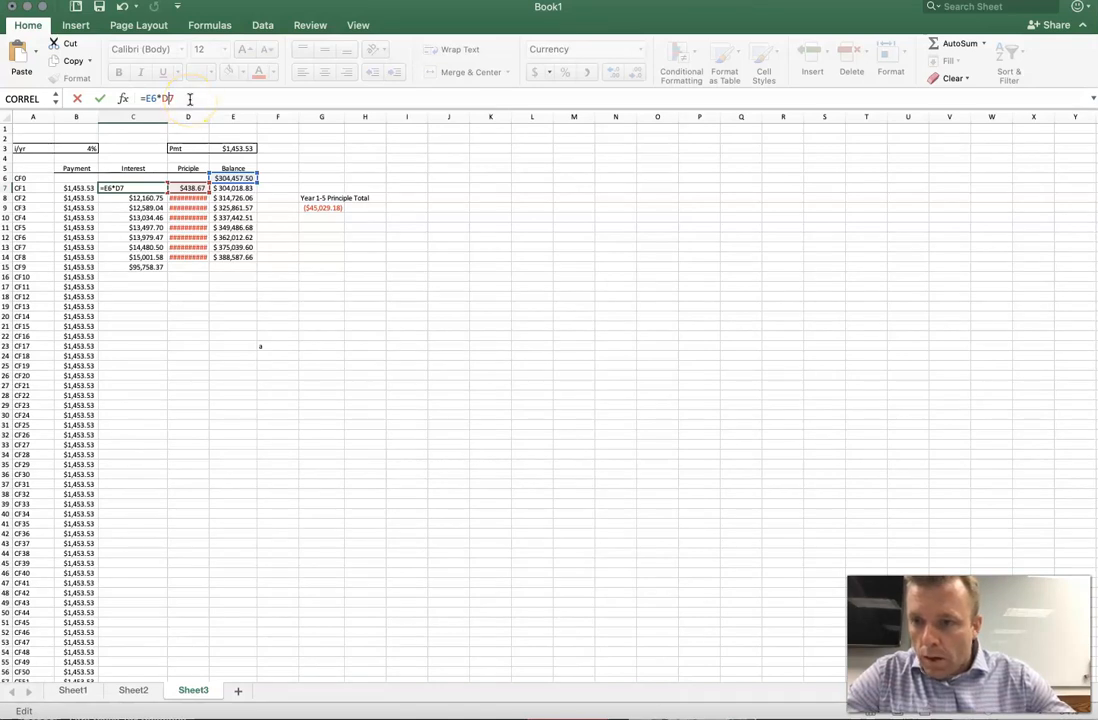
key("Escape")
left_click(198, 189)
left_click(165, 100)
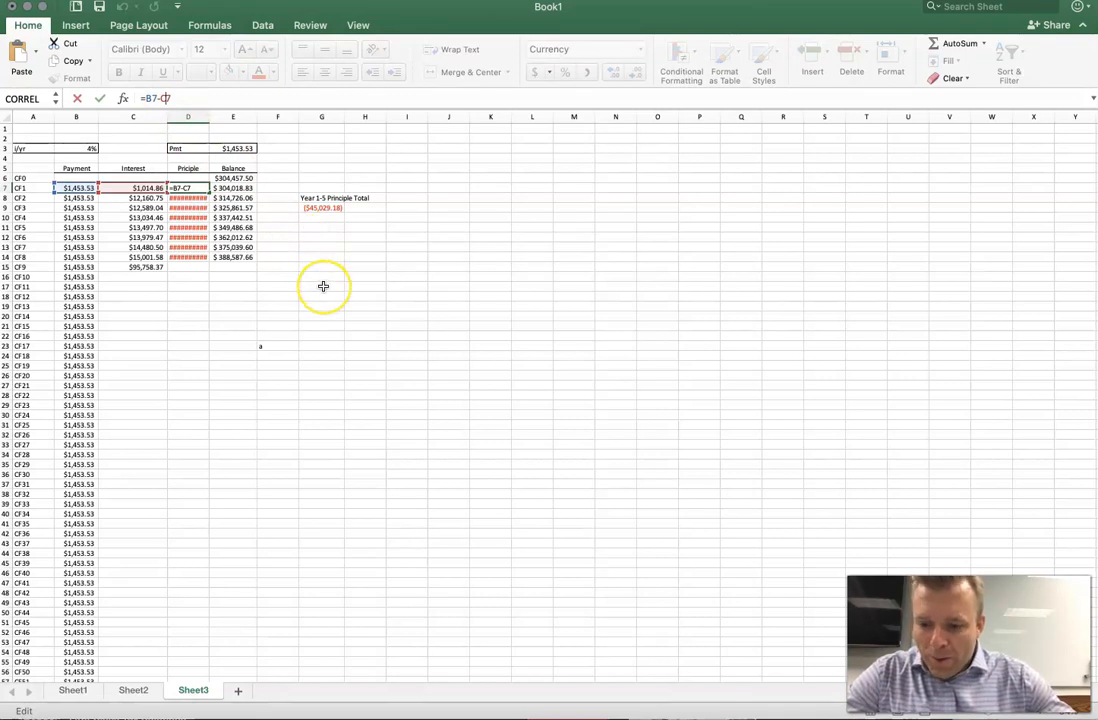
key("Escape")
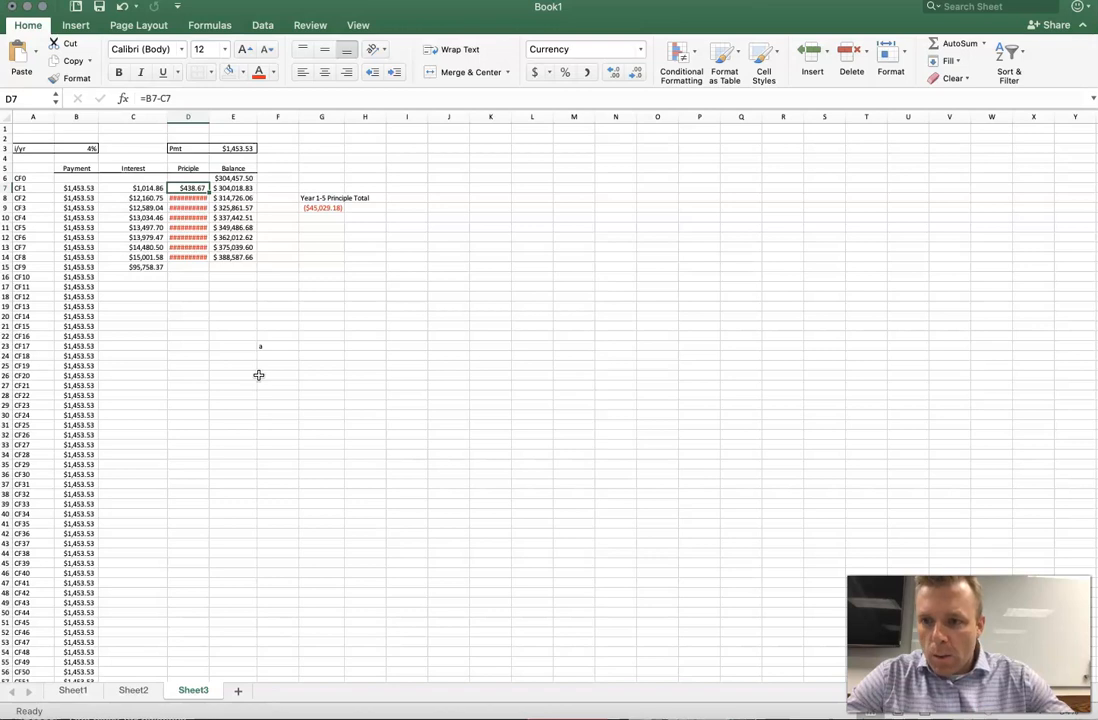
left_click(236, 188)
left_click(165, 97)
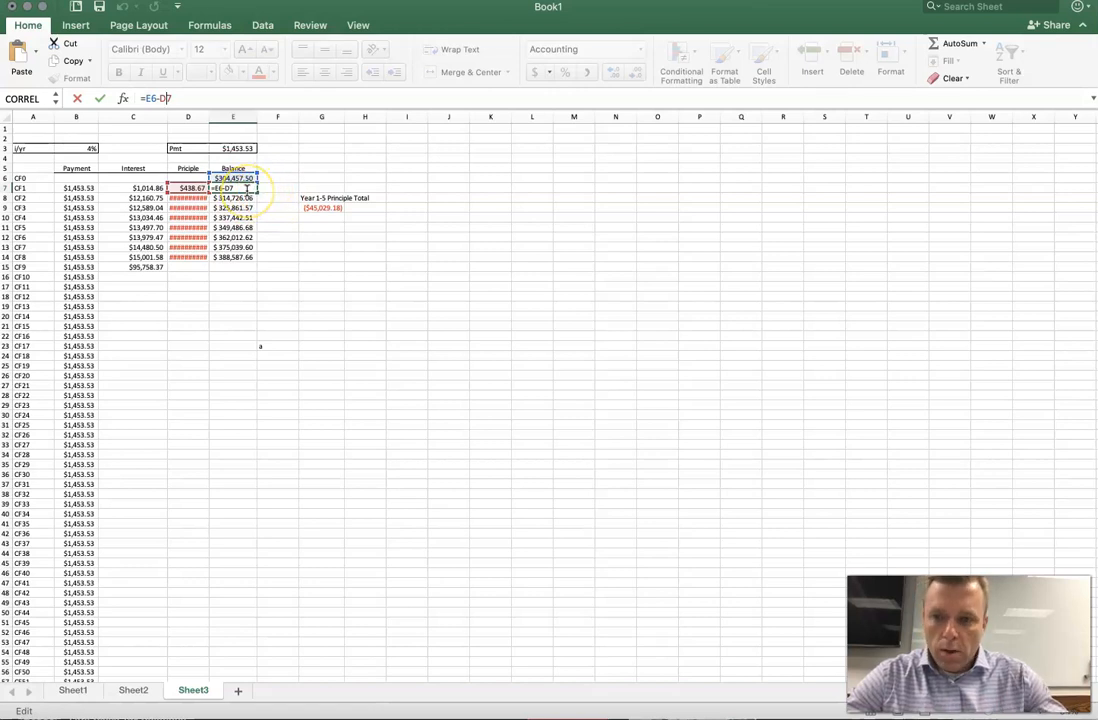
key("Return")
Fill the CF1 interest, principal and balance formulas in C7:E7 down through CF360 in row 366
left_click_drag(135, 184, 150, 140)
scroll(256, 201, "up", 5)
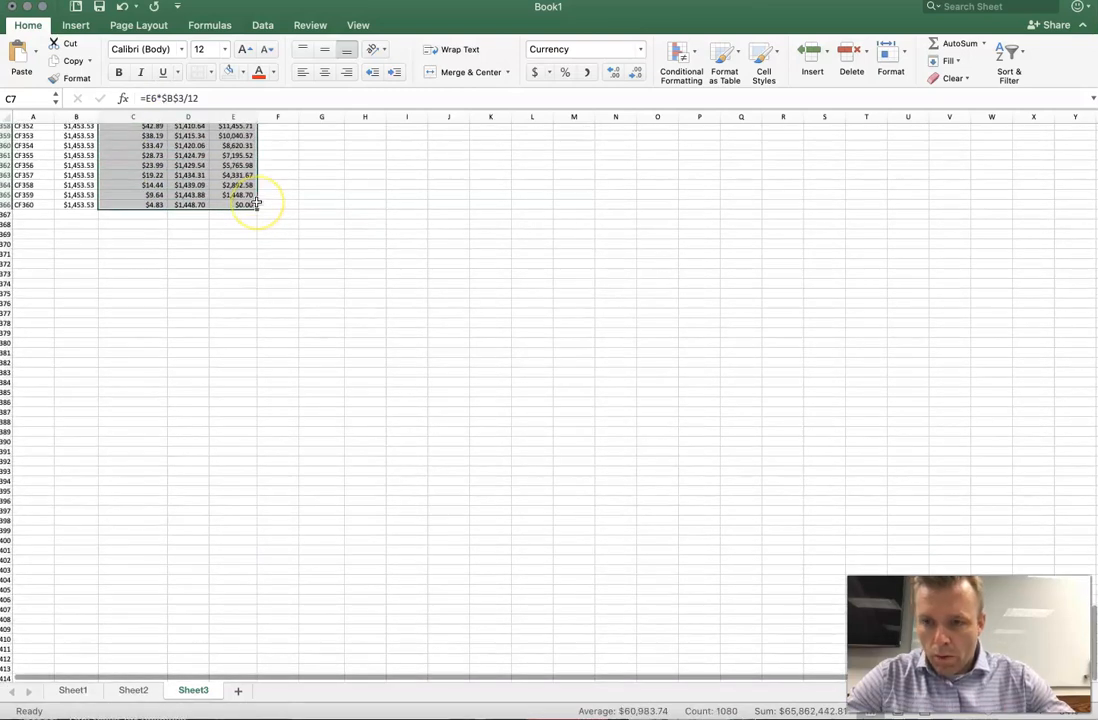
scroll(256, 201, "up", 3)
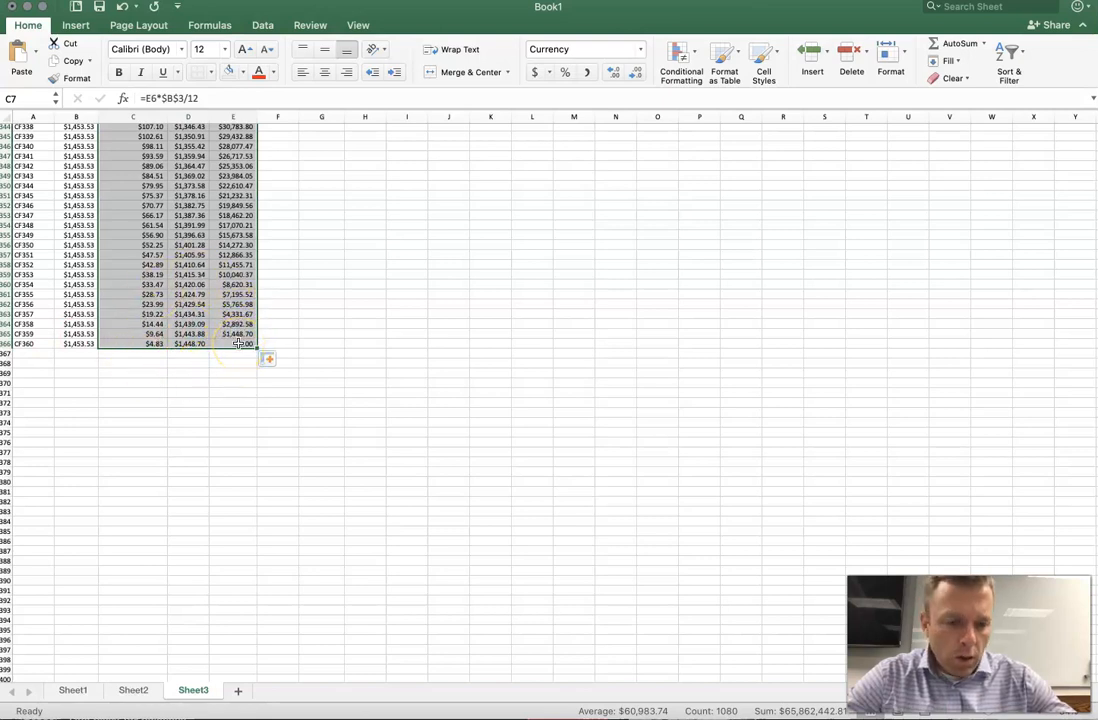
scroll(222, 287, "up", 15)
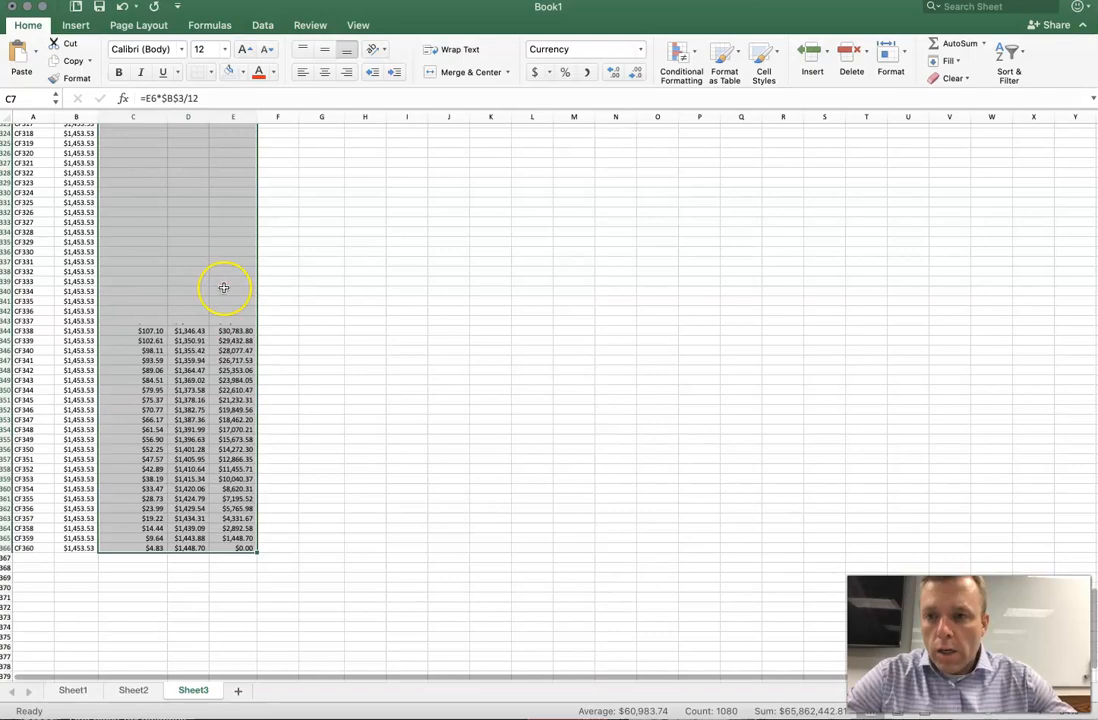
scroll(222, 287, "up", 15)
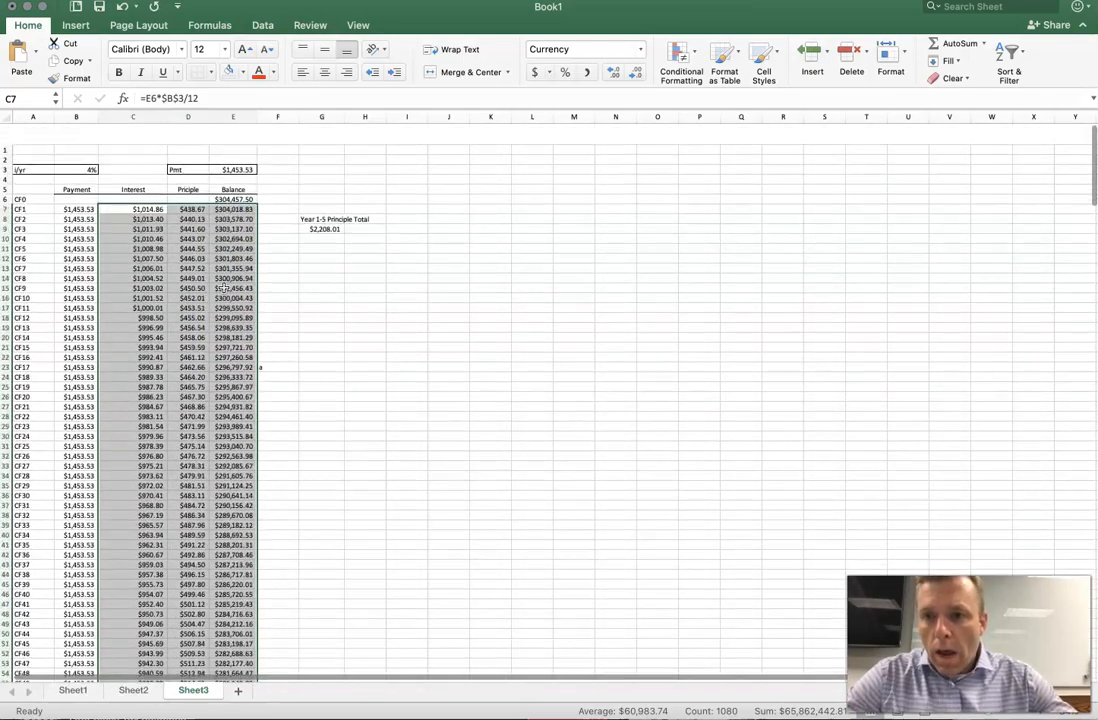
Review the interest, principal and balance formulas for CF1 in row 7, inspecting the interest formula in C7 in full
left_click(141, 187)
left_click(189, 188)
left_click(236, 188)
left_click(140, 188)
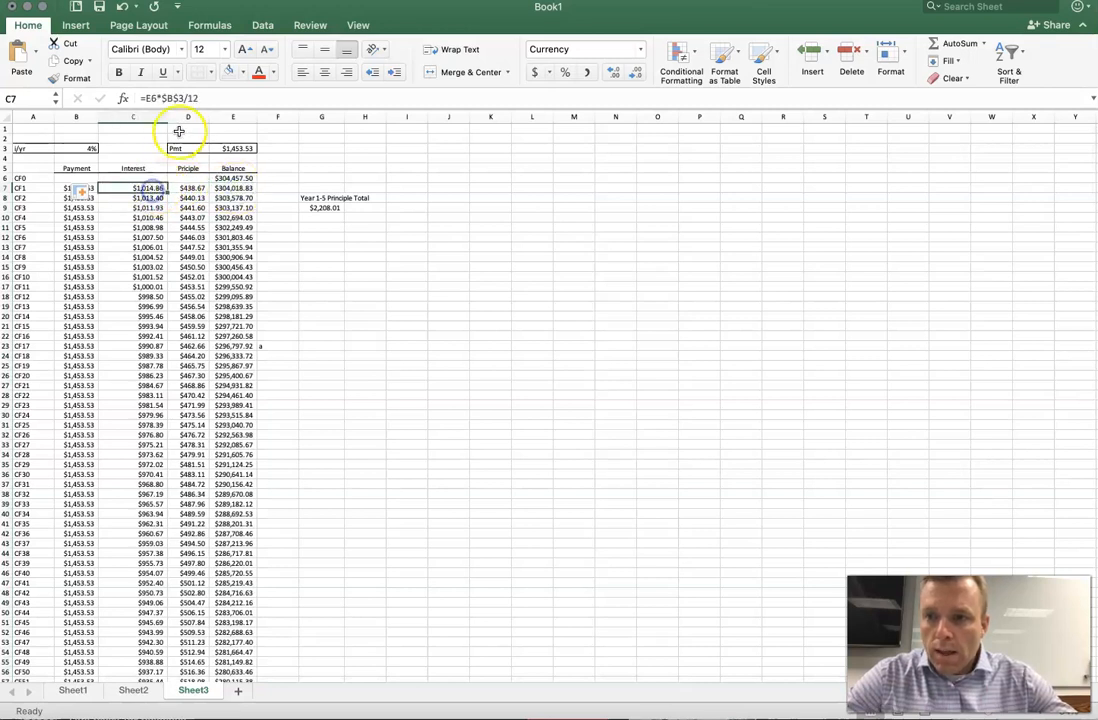
left_click(205, 97)
left_click_drag(205, 97, 141, 97)
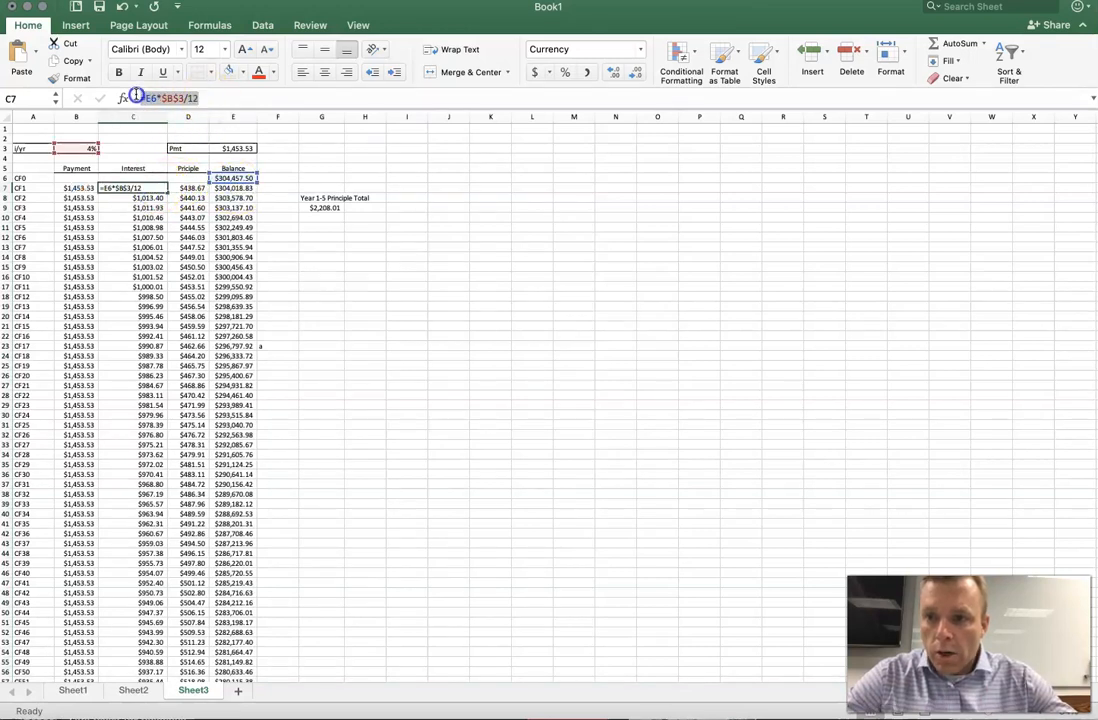
key("Escape")
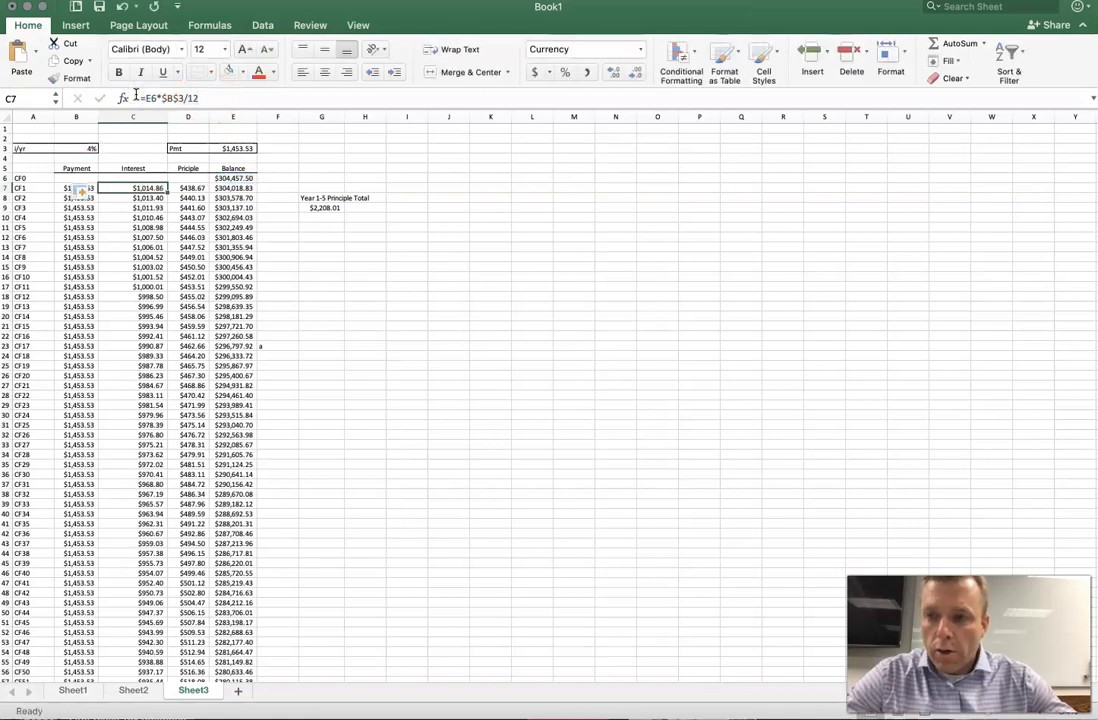
left_click(372, 293)
Examine the rate and number-of-periods arguments of the PMT formula in E3 without changing it
left_click(240, 148)
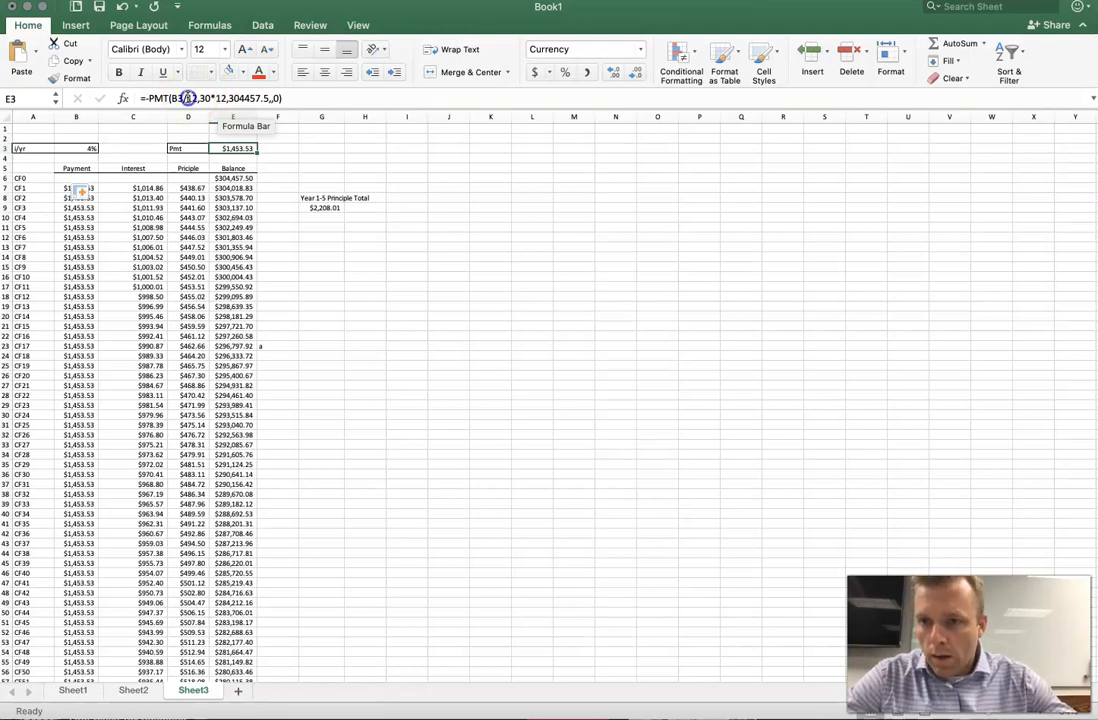
double_click(189, 98)
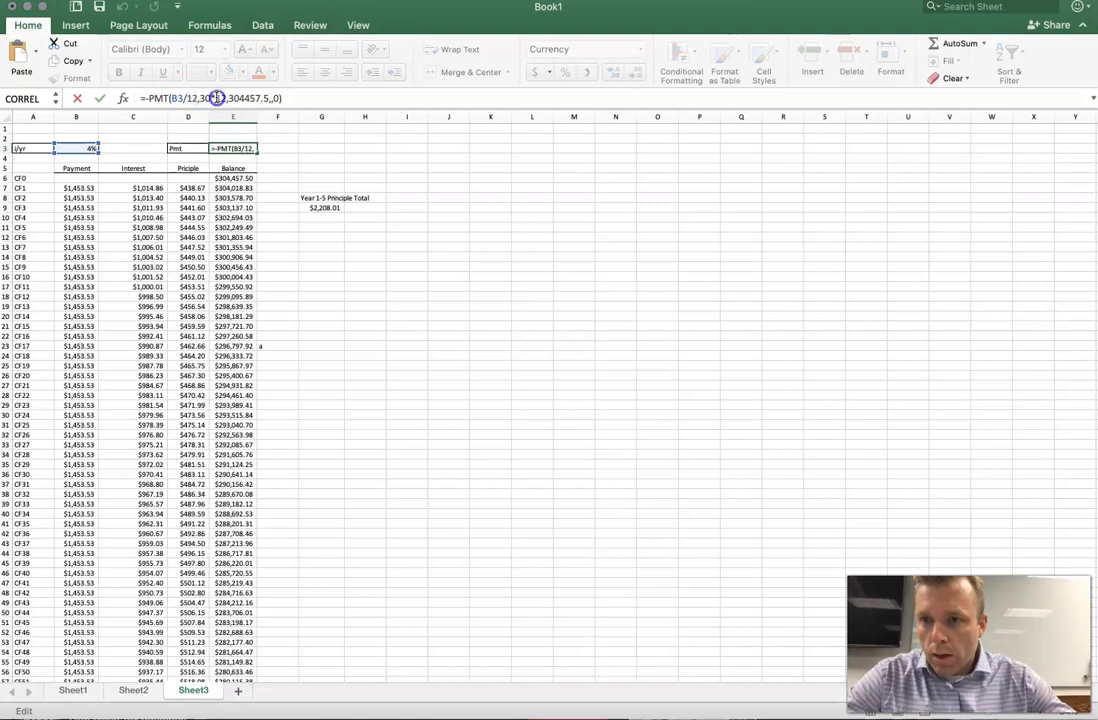
left_click(334, 225)
key("Escape")
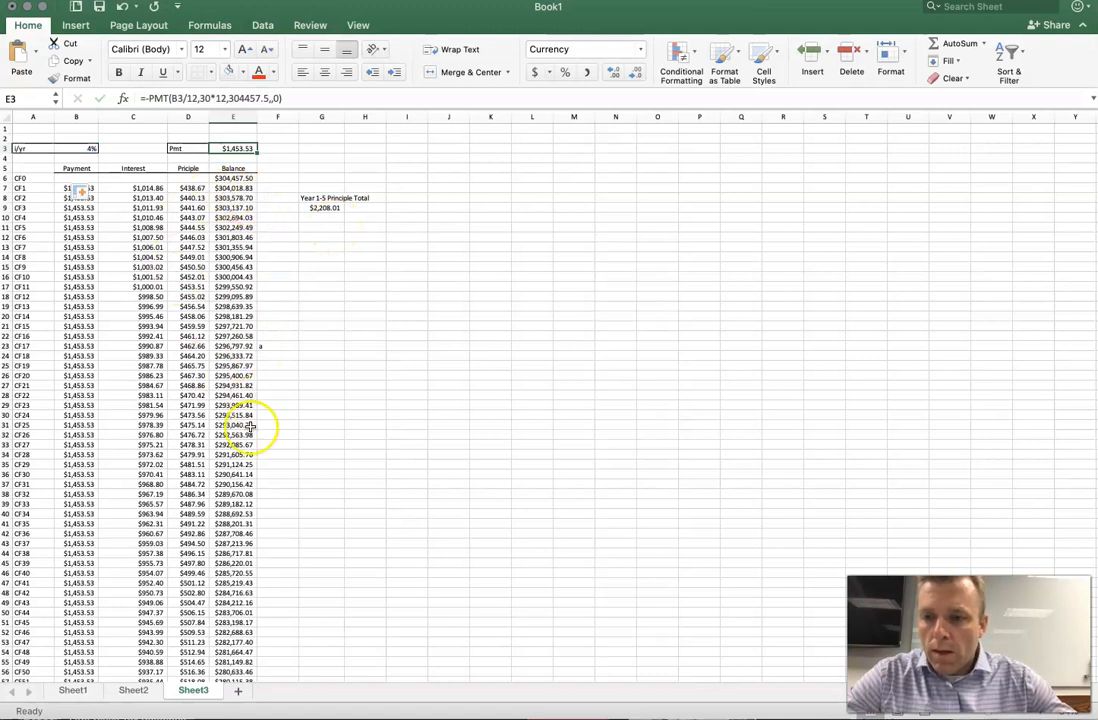
Clear the stray letter in F23 and delete the Year 1-5 Principle Total label and formula in G8:G9
left_click(277, 347)
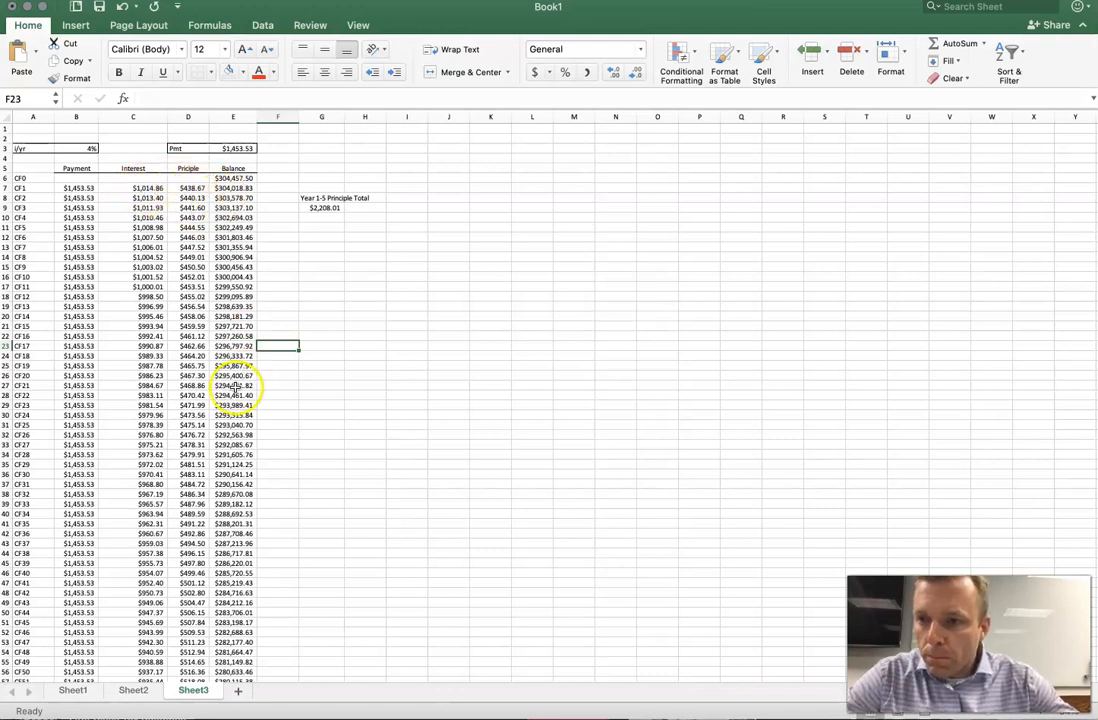
left_click(332, 208)
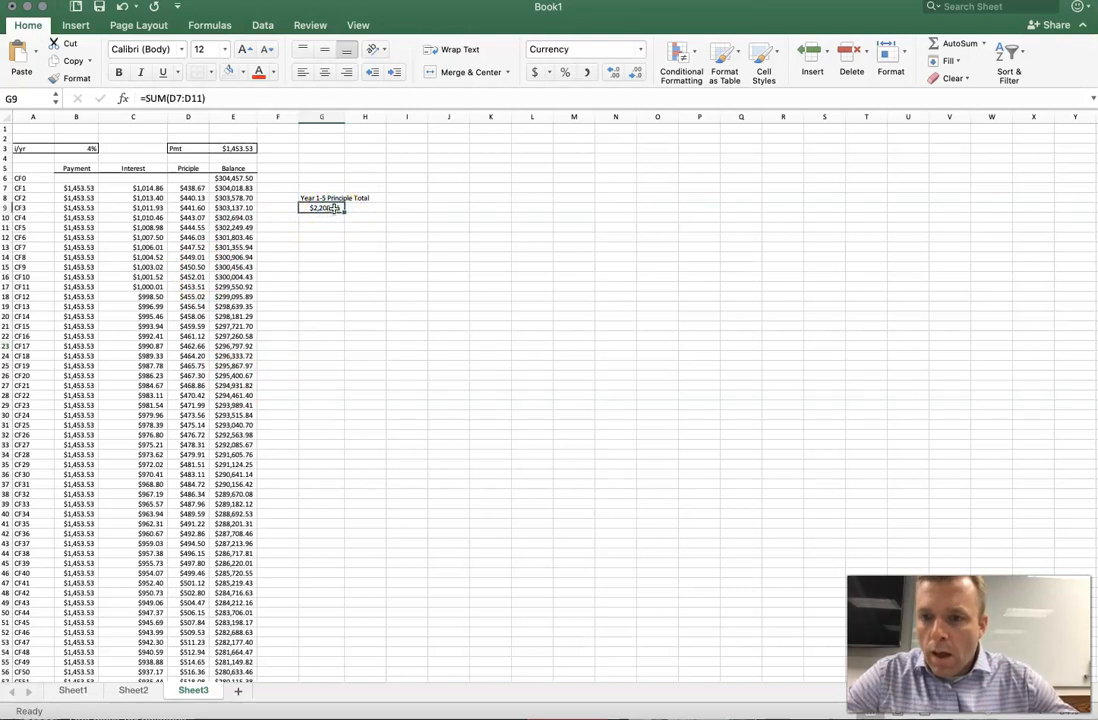
left_click_drag(316, 198, 320, 208)
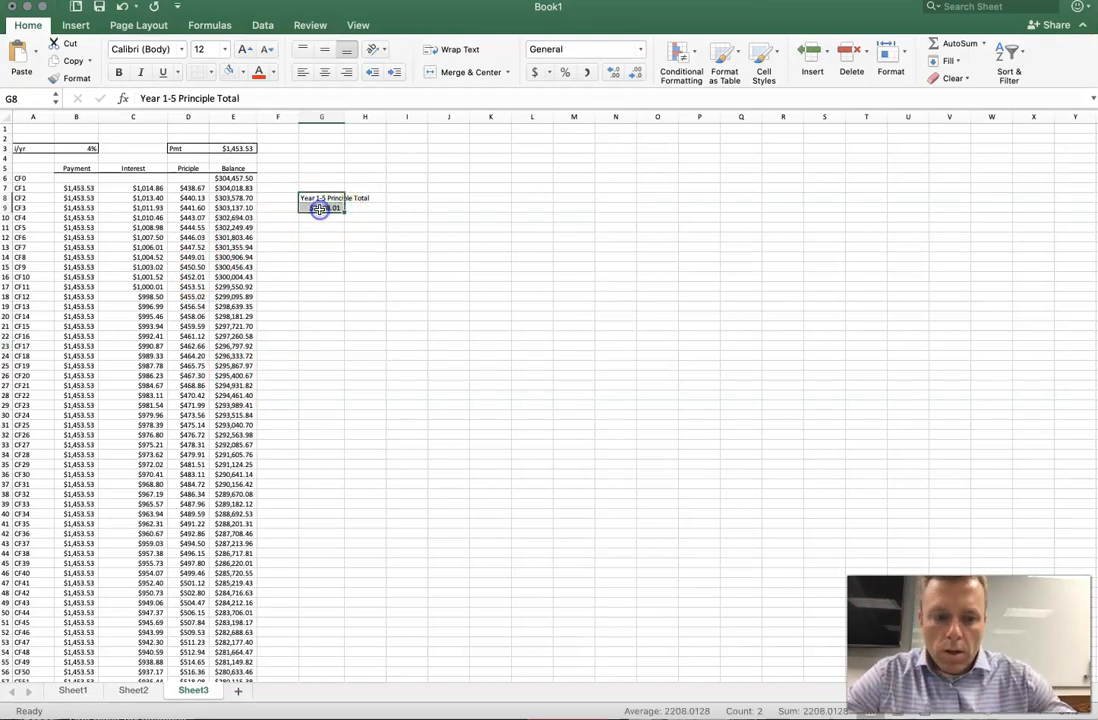
key("Delete")
Write the formula =sum(C7:C366) in C368, below the schedule, to total the Interest column
scroll(140, 232, "down", 1)
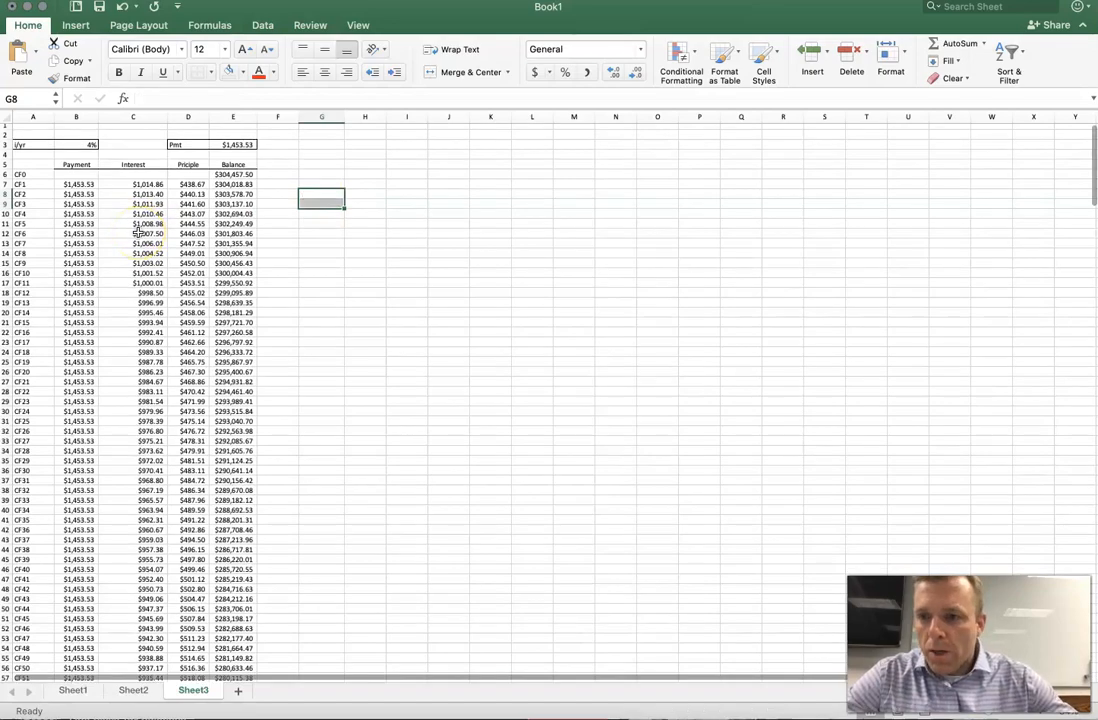
scroll(140, 232, "down", 20)
scroll(140, 232, "down", 15)
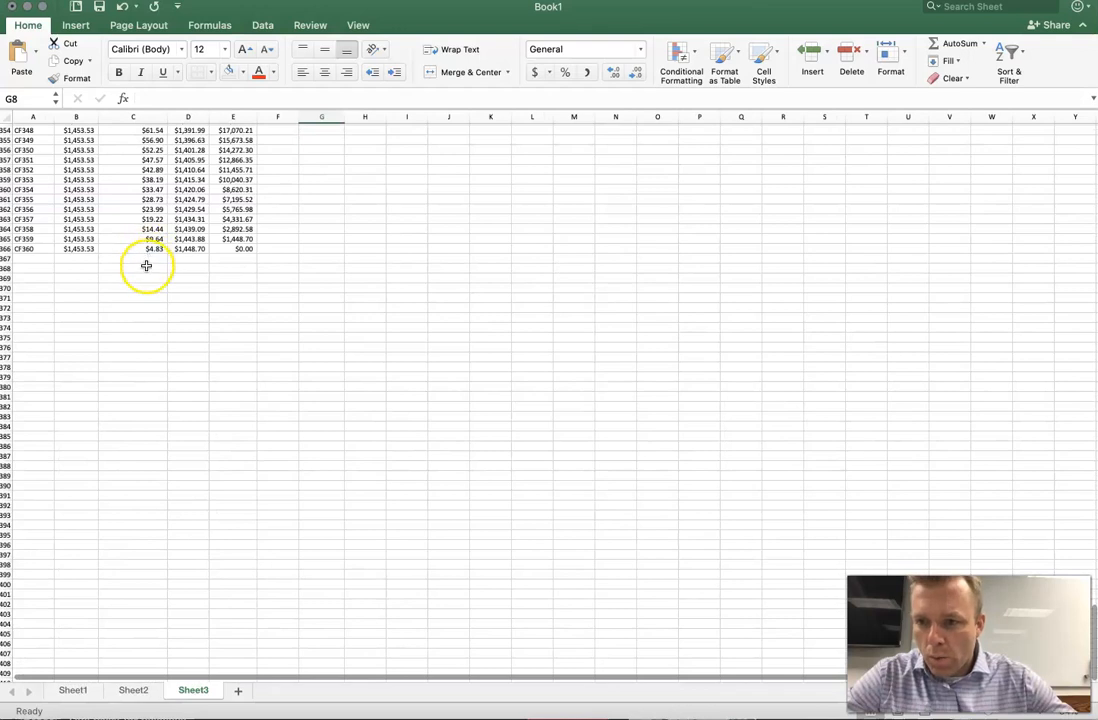
left_click(145, 268)
type("=")
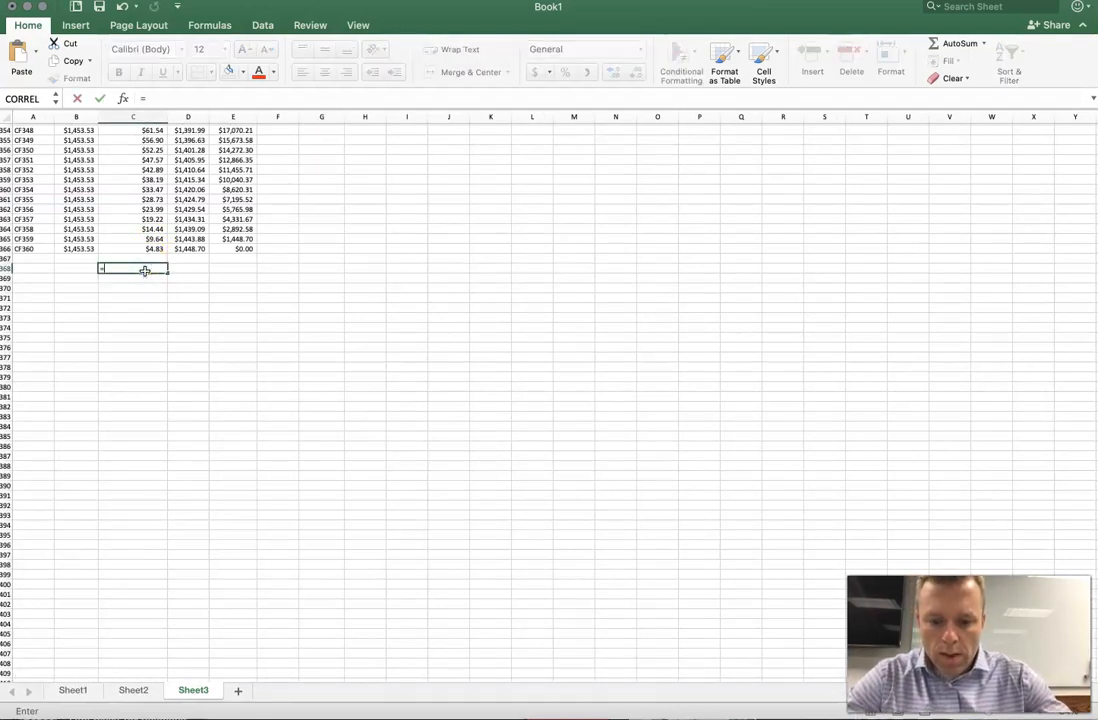
type("sum(")
key("Up")
key("Up")
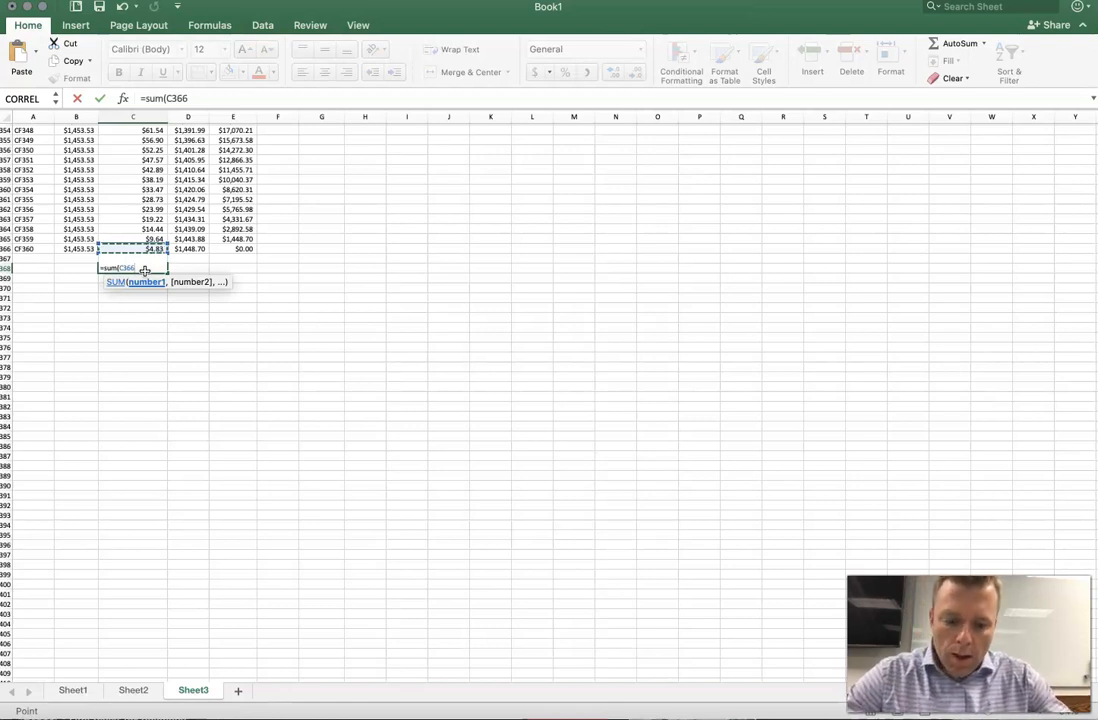
key("ctrl+shift+Up")
key("super+grave")
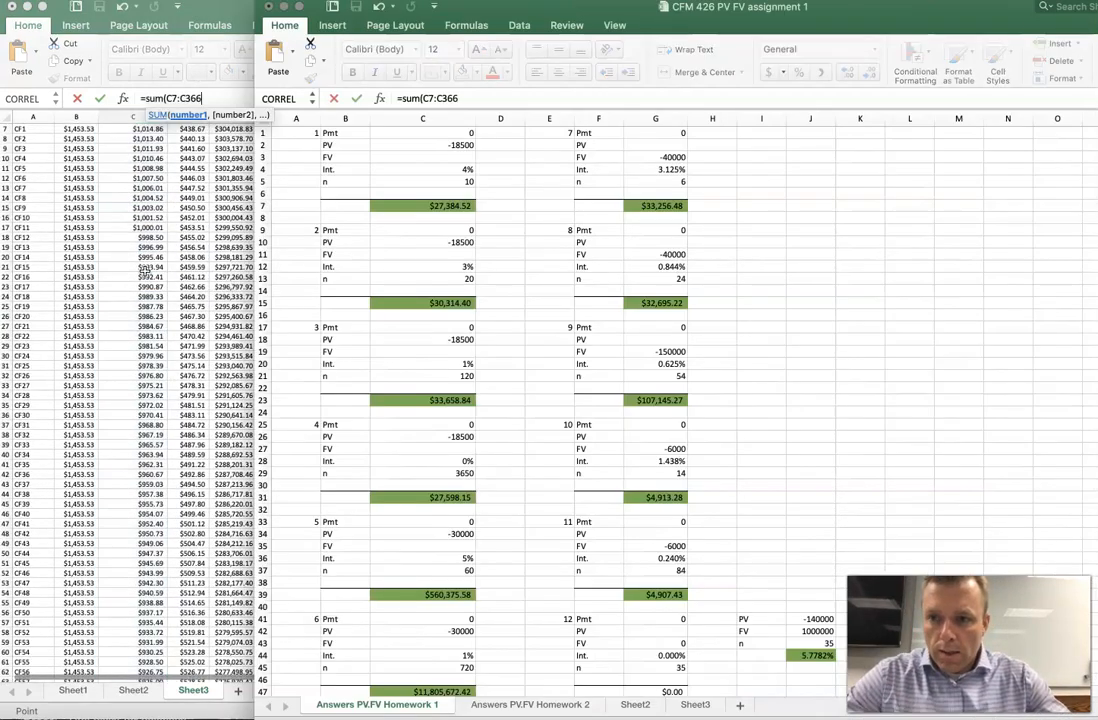
type(")")
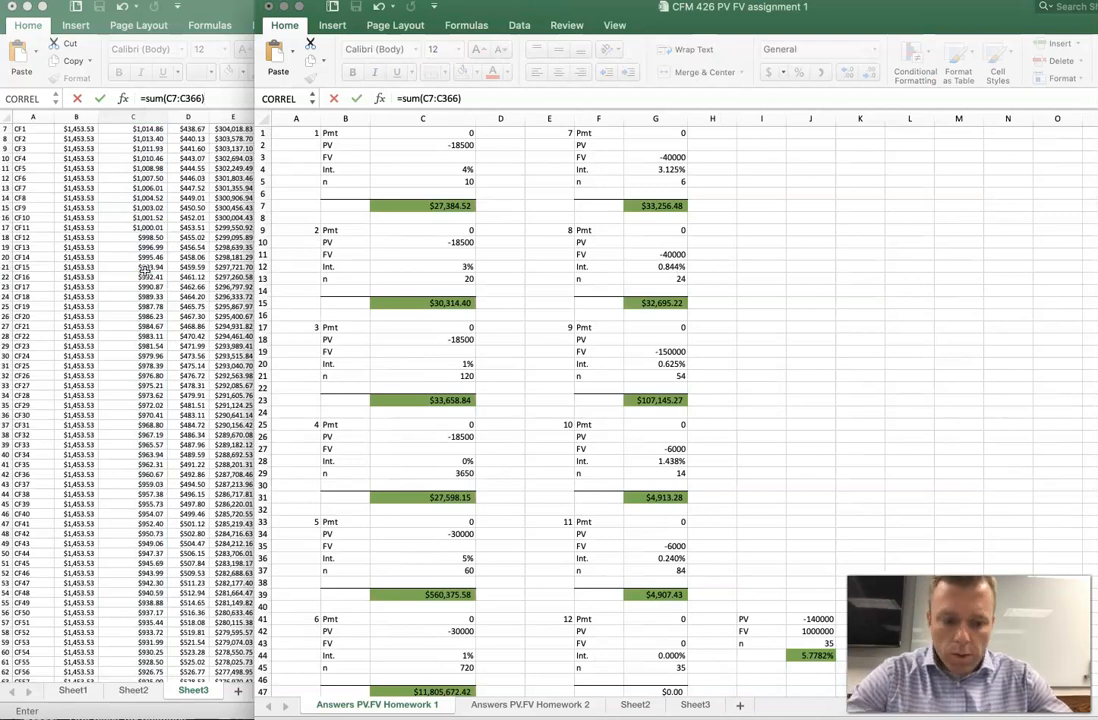
Return to the Book1 workbook and commit the pending interest total formula in C368
left_click(284, 7)
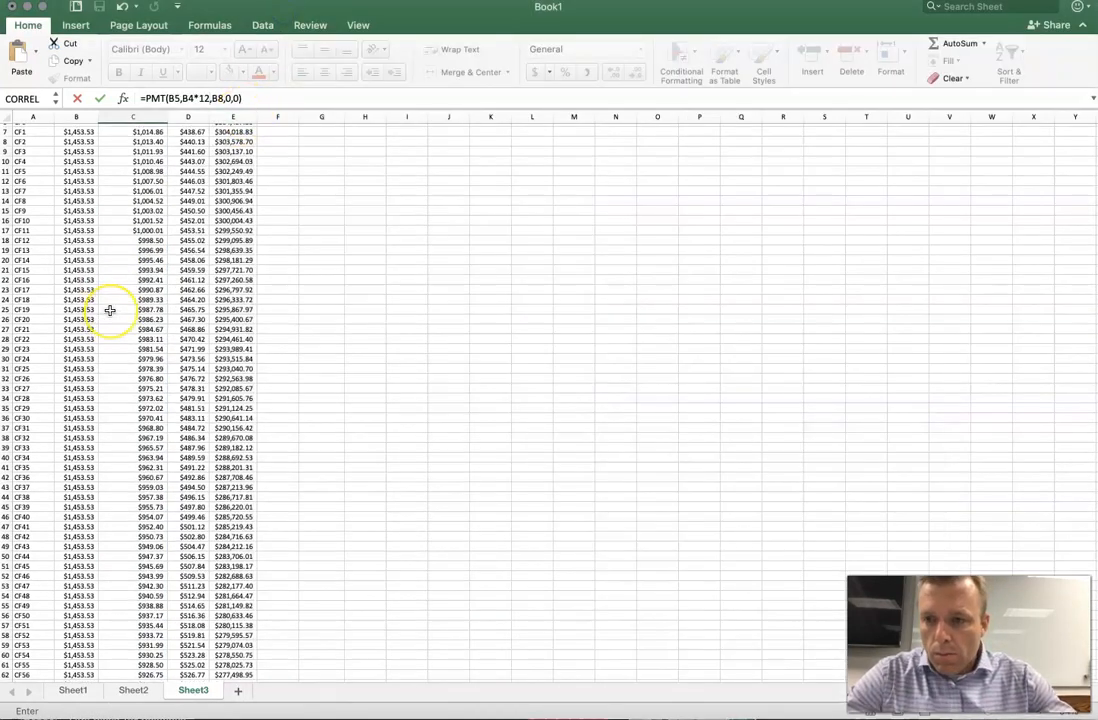
scroll(110, 311, "up", 2)
scroll(110, 311, "down", 20)
scroll(110, 311, "down", 20)
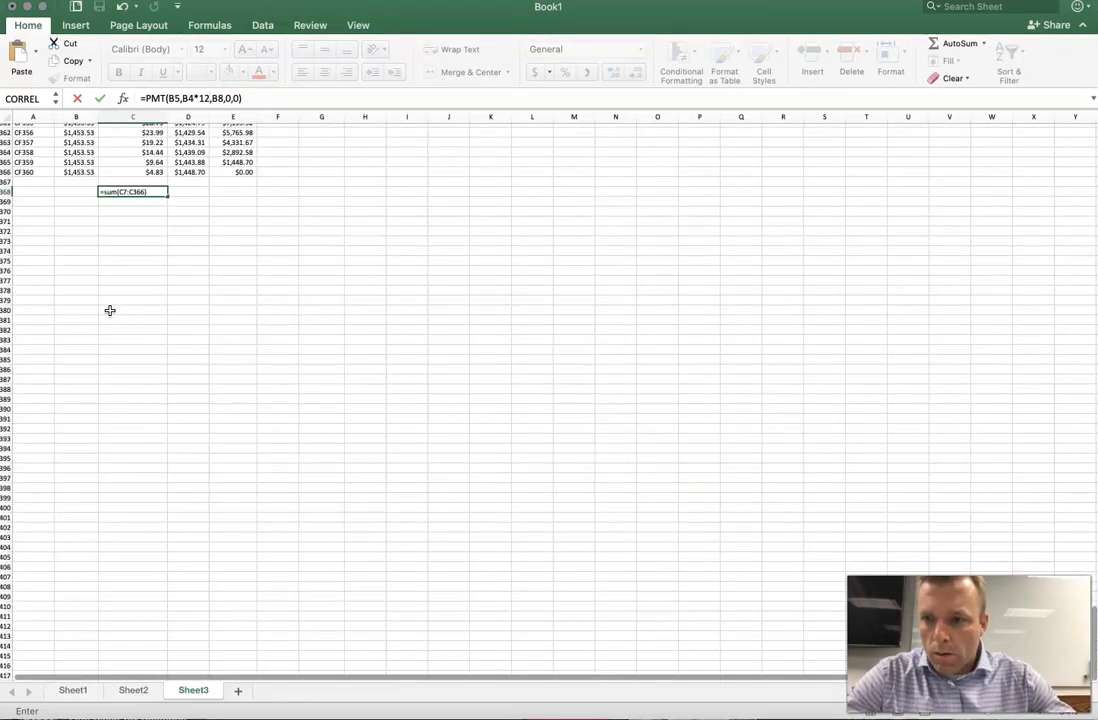
scroll(110, 311, "up", 3)
left_click(150, 312)
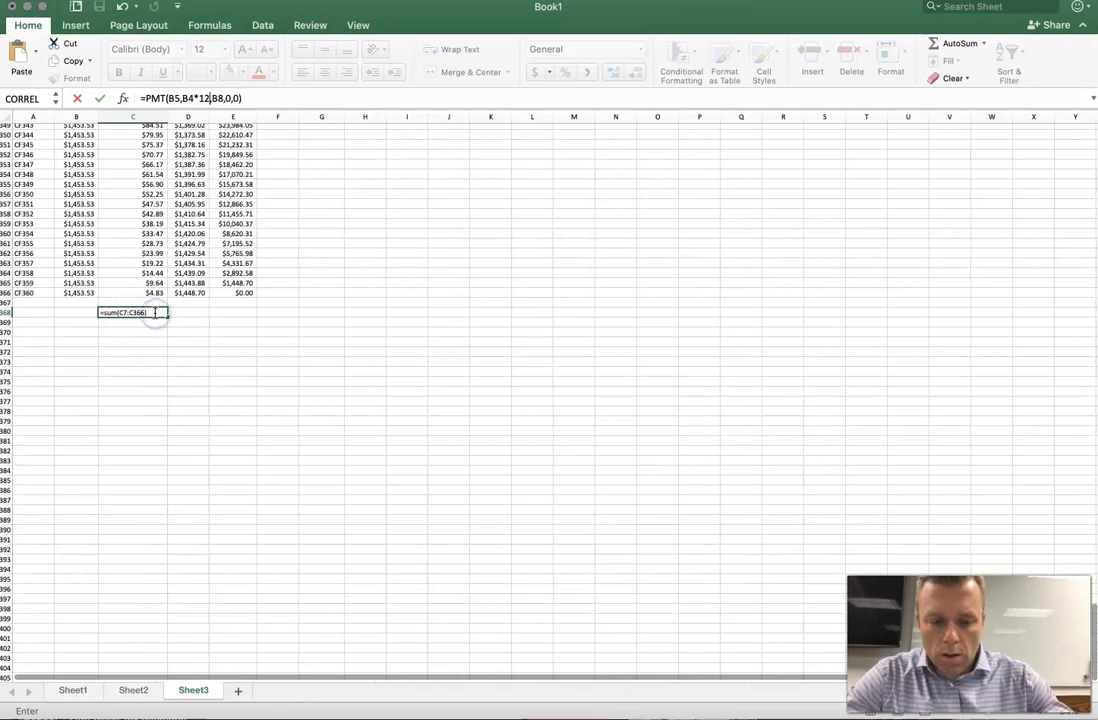
key("Return")
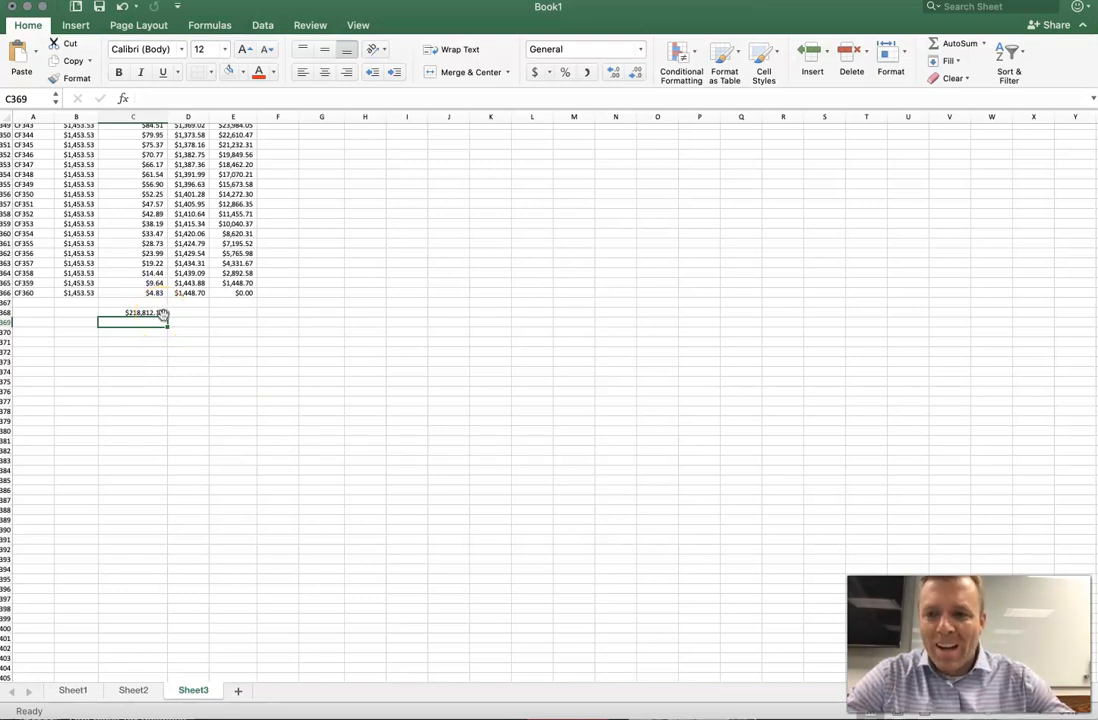
Link D368, beside the interest total, to the starting loan balance with the formula =E6
left_click(188, 313)
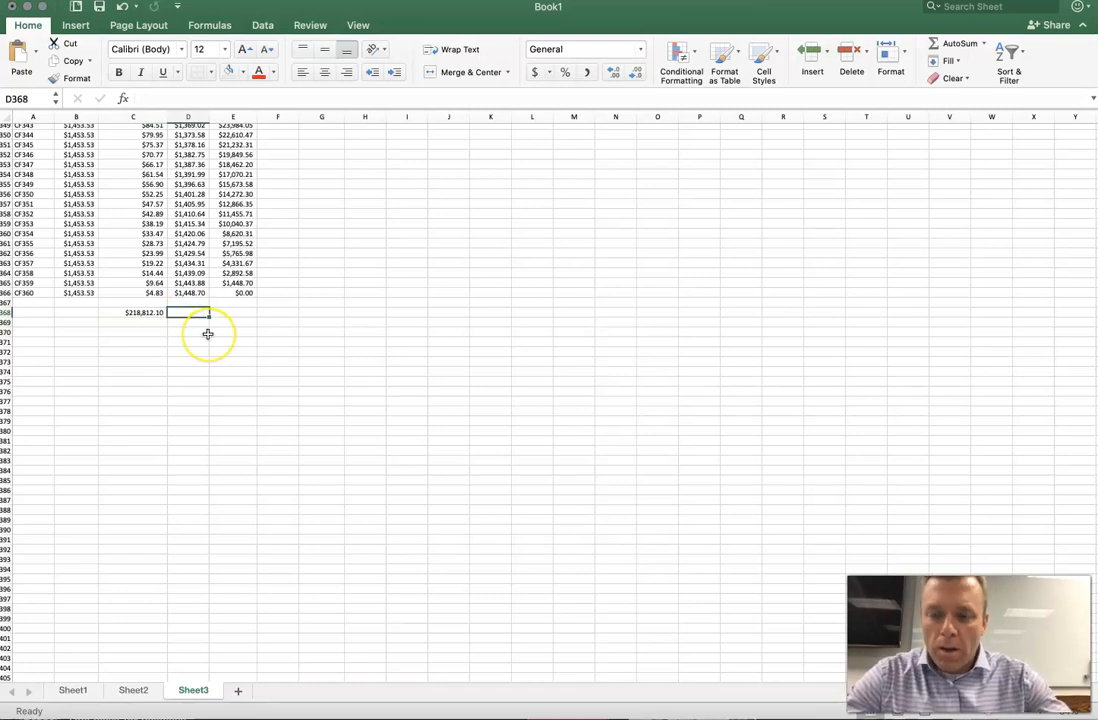
type("=")
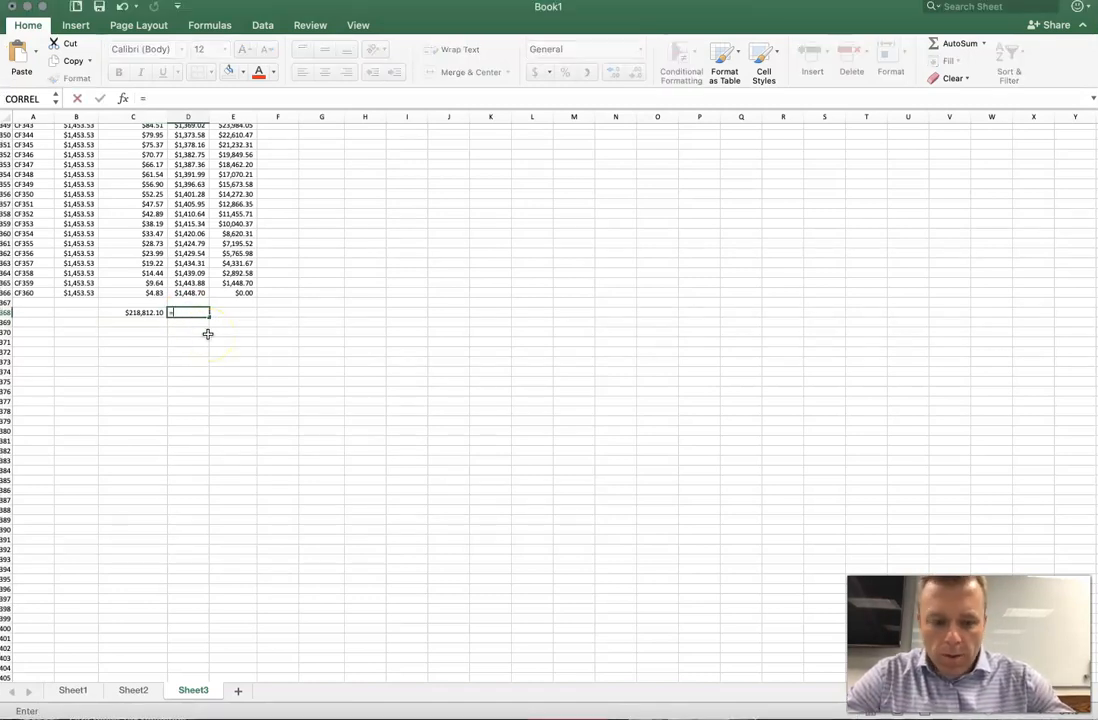
scroll(275, 335, "up", 20)
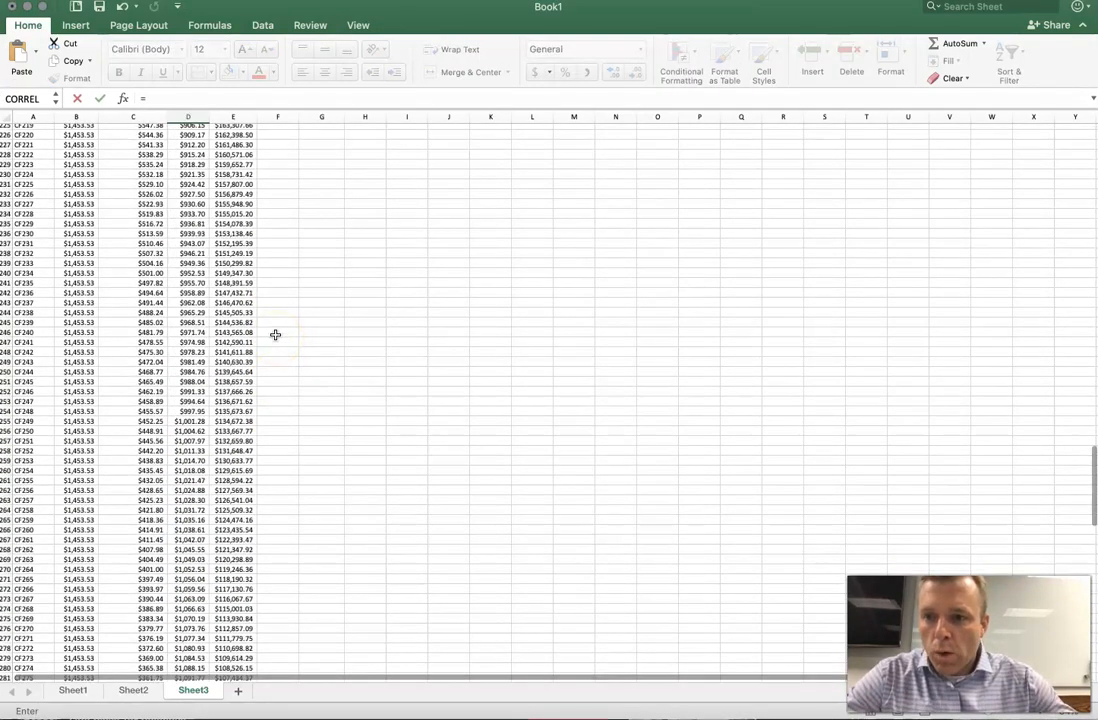
scroll(275, 335, "up", 20)
left_click_drag(275, 322, 240, 176)
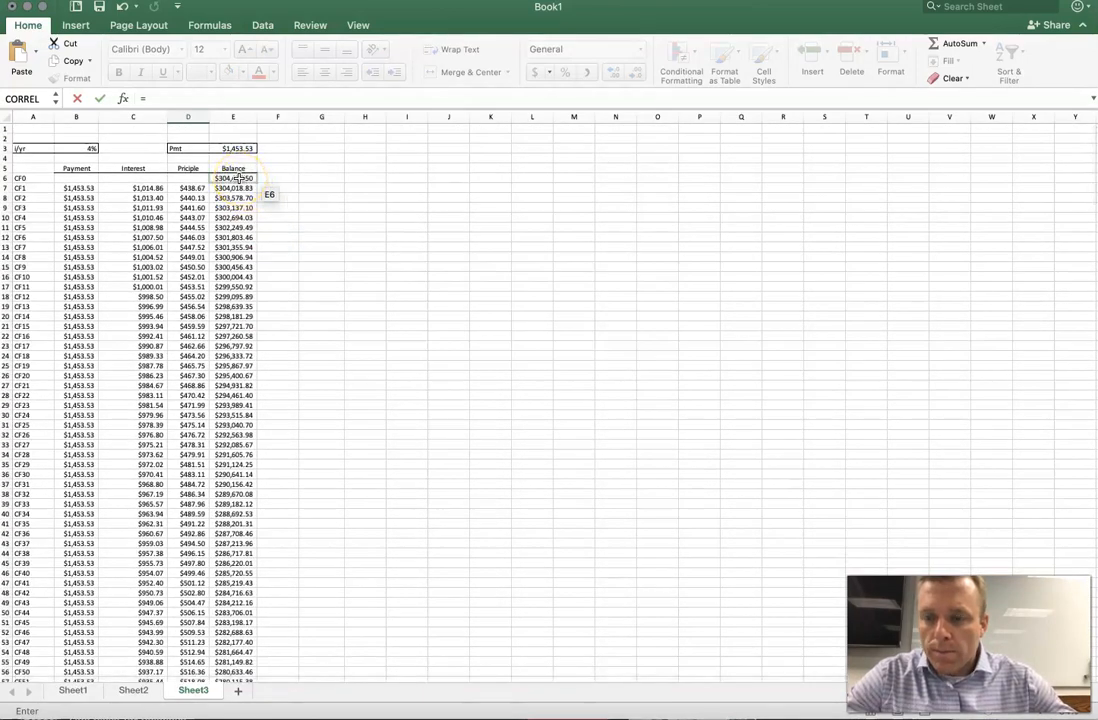
left_click(240, 178)
key("Return")
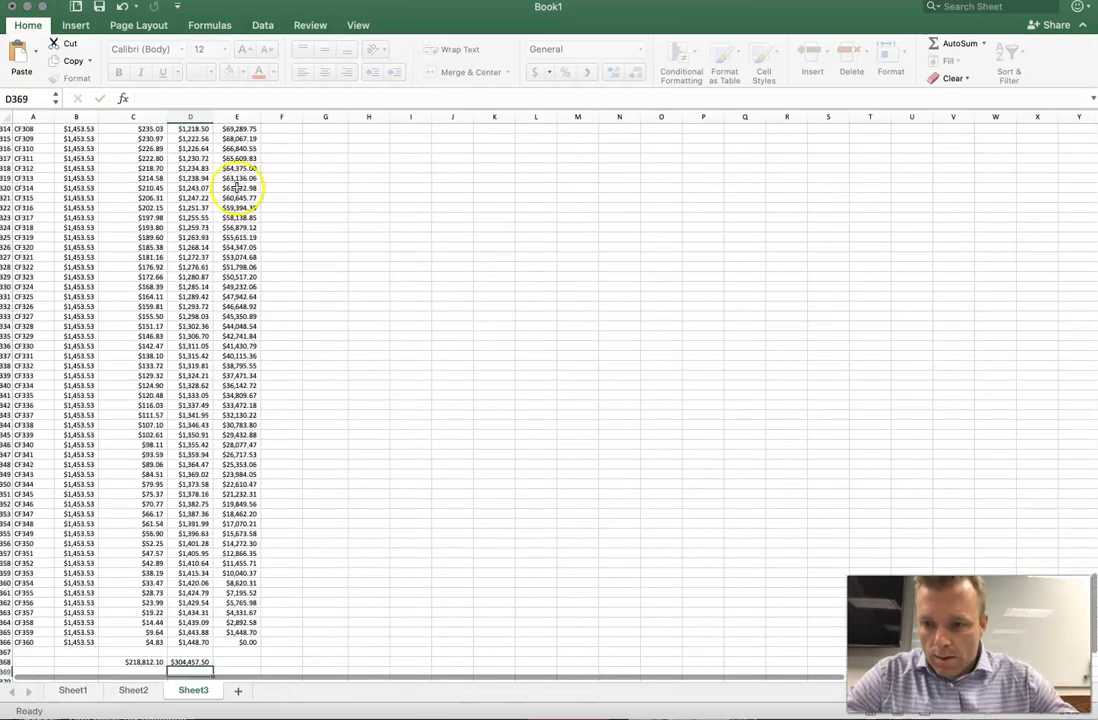
Add the total interest and the loan amount in E368 with the formula =C368+D368
scroll(200, 432, "down", 5)
left_click(247, 372)
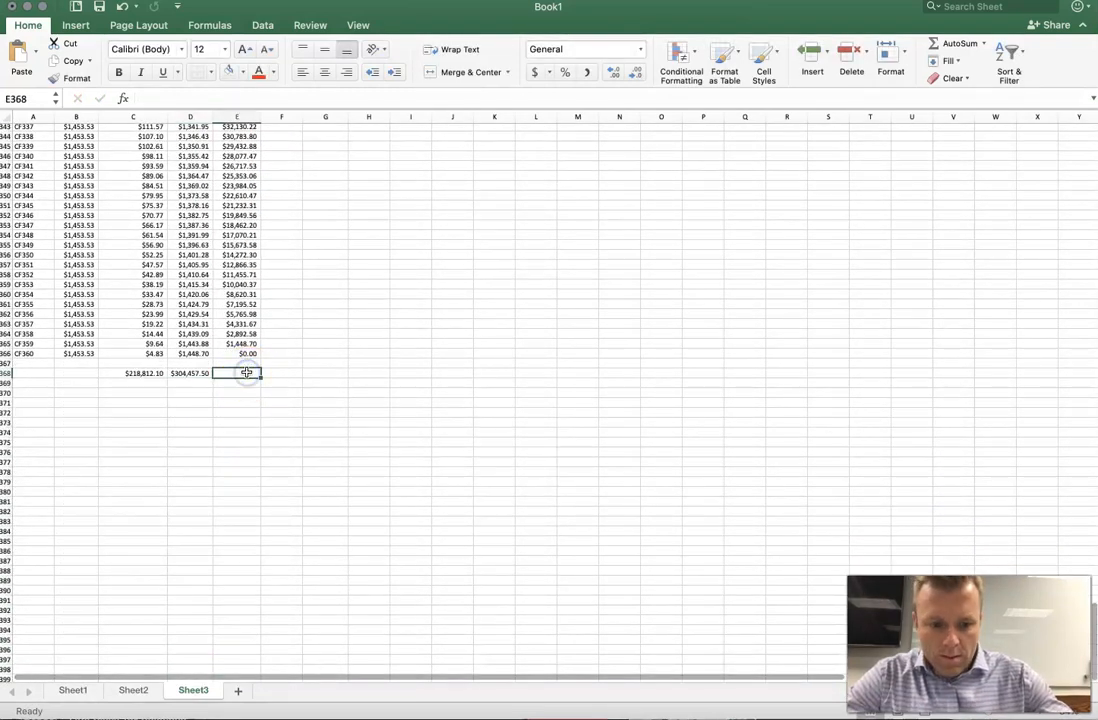
type("=")
key("Left")
key("Left")
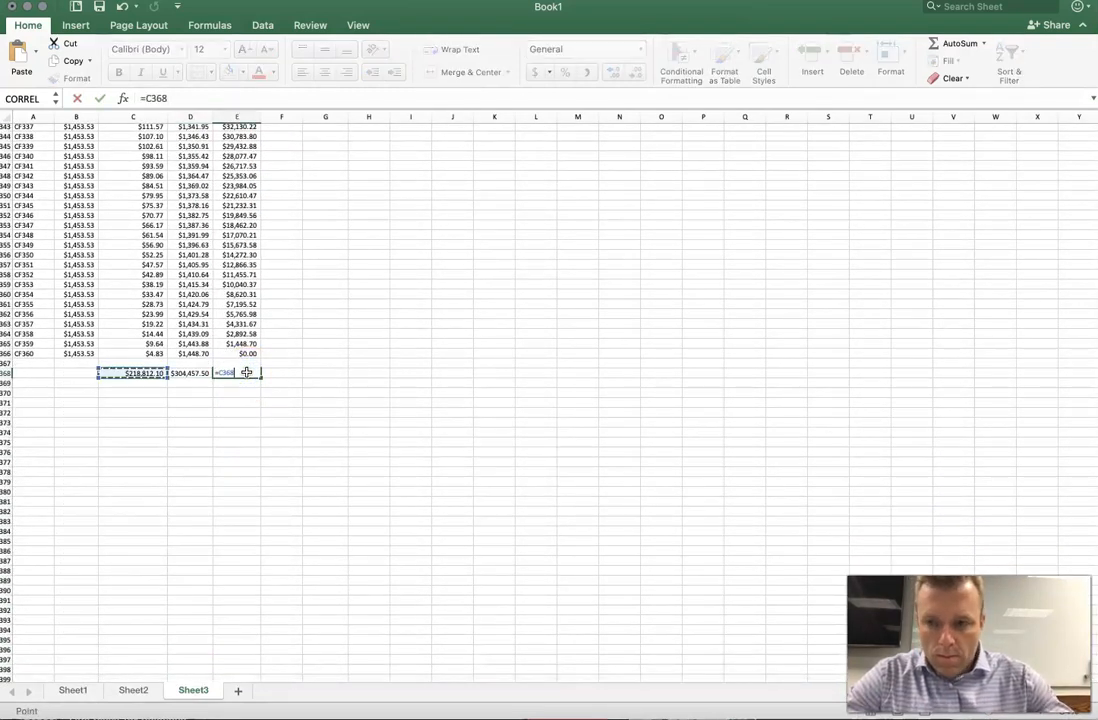
type("+")
key("Left")
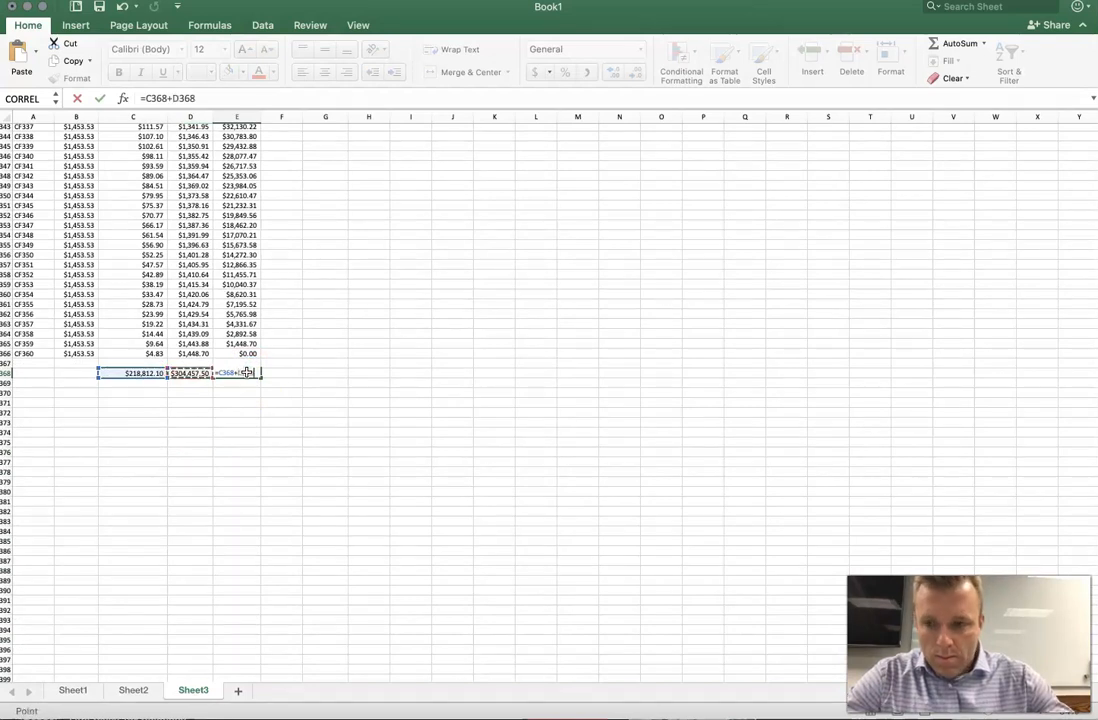
key("Return")
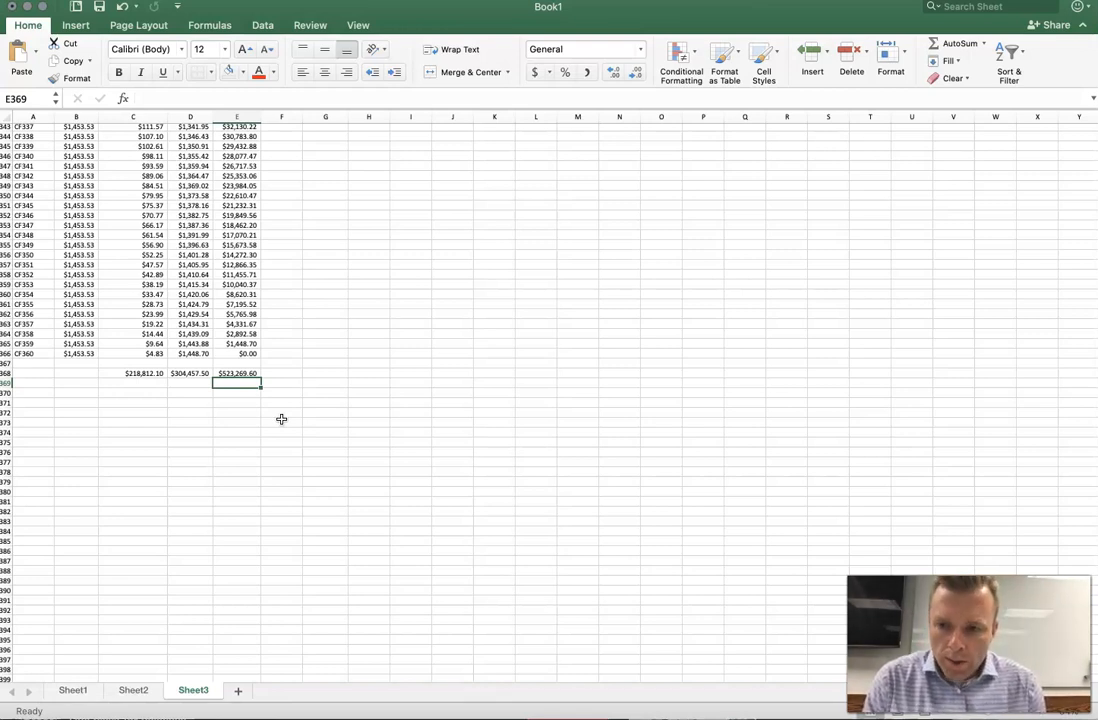
Record the total cost of the loan in E370 as the fixed value 523269.60 and apply the dollar accounting format
left_click(240, 374)
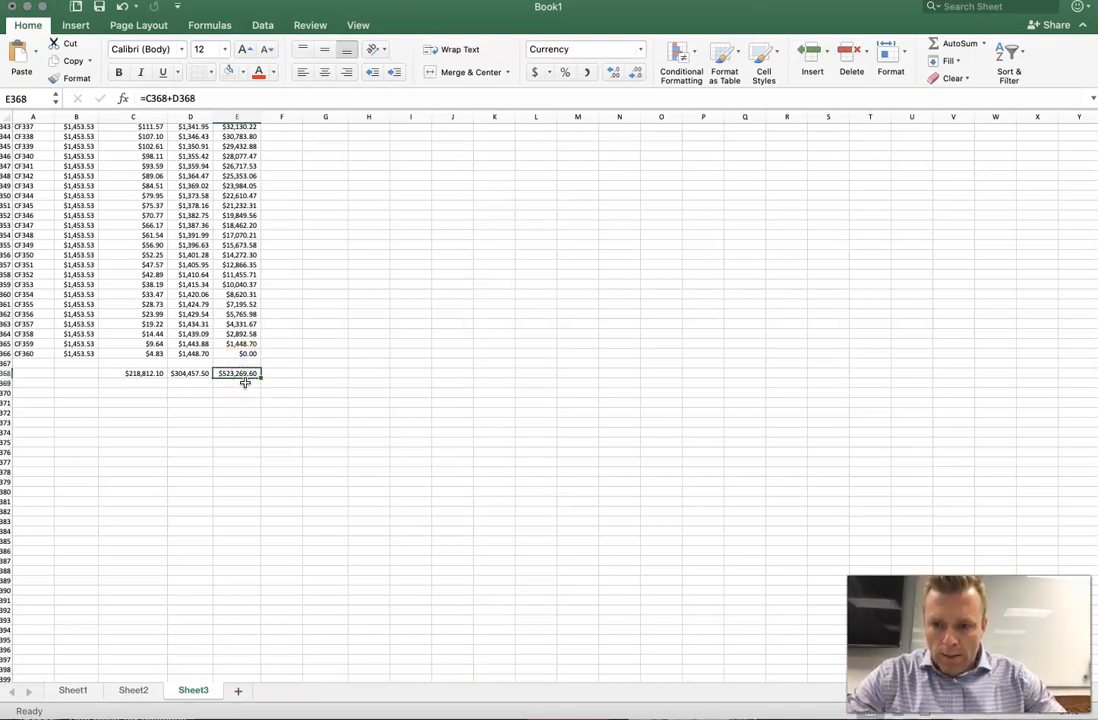
left_click(235, 393)
type("52")
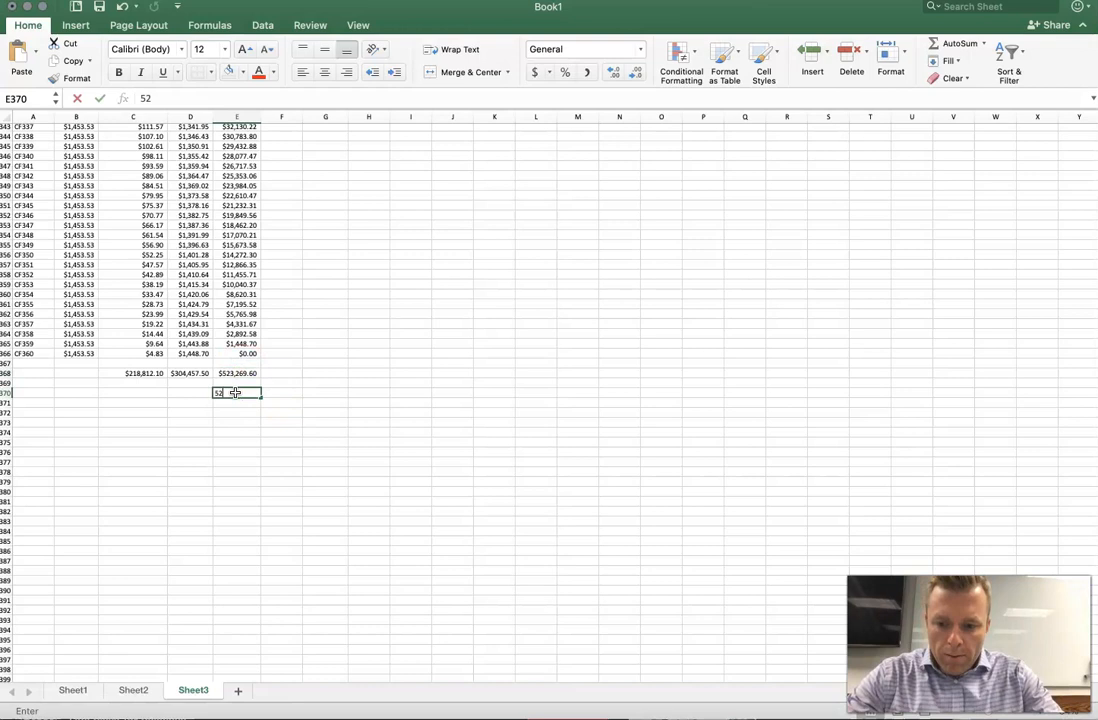
type("3269.")
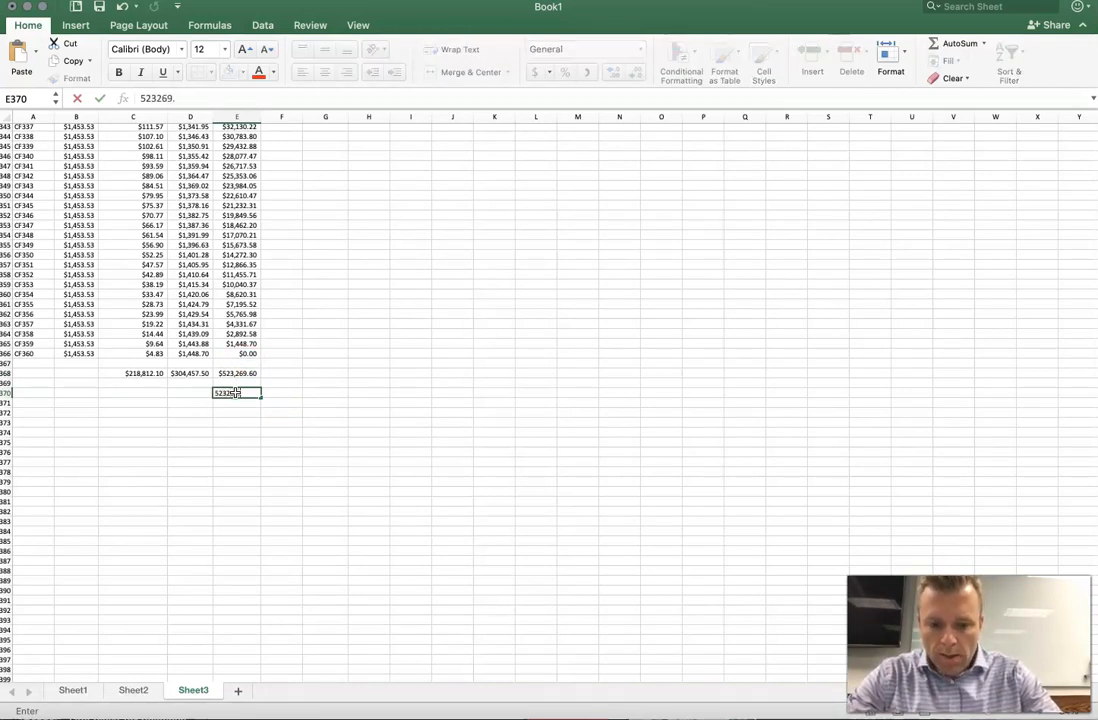
type("60")
left_click(257, 443)
left_click(248, 393)
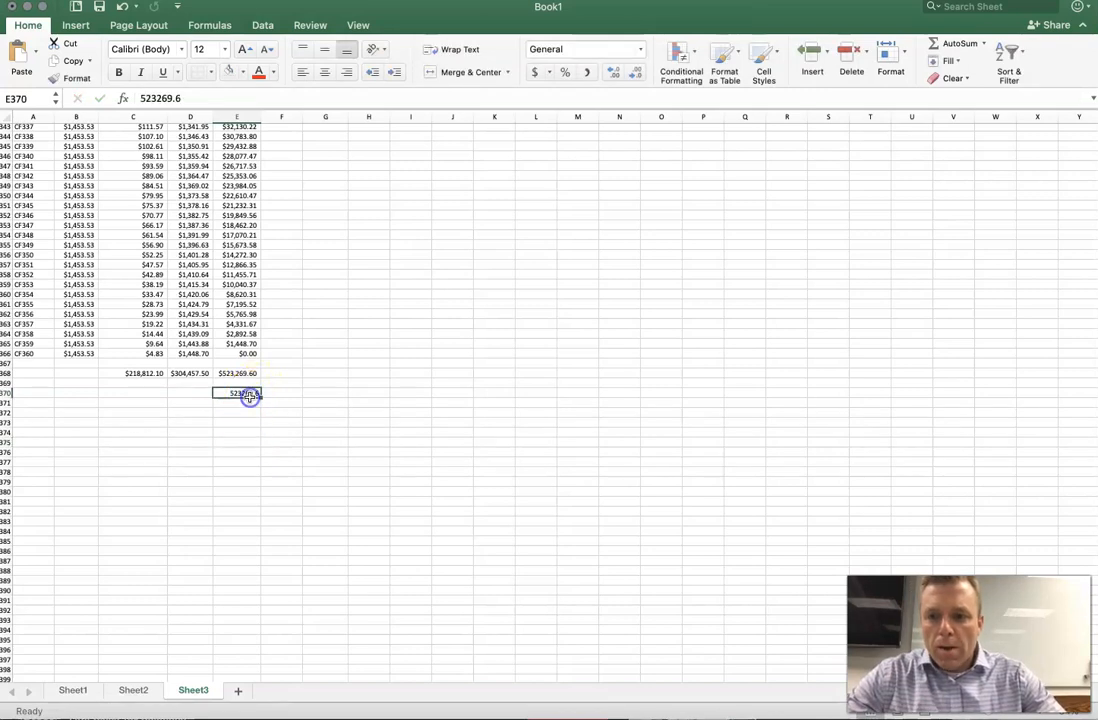
left_click(537, 71)
left_click(370, 440)
Set the annual interest rate in B3 to 3.5% and display it with two decimal places
scroll(195, 375, "up", 5)
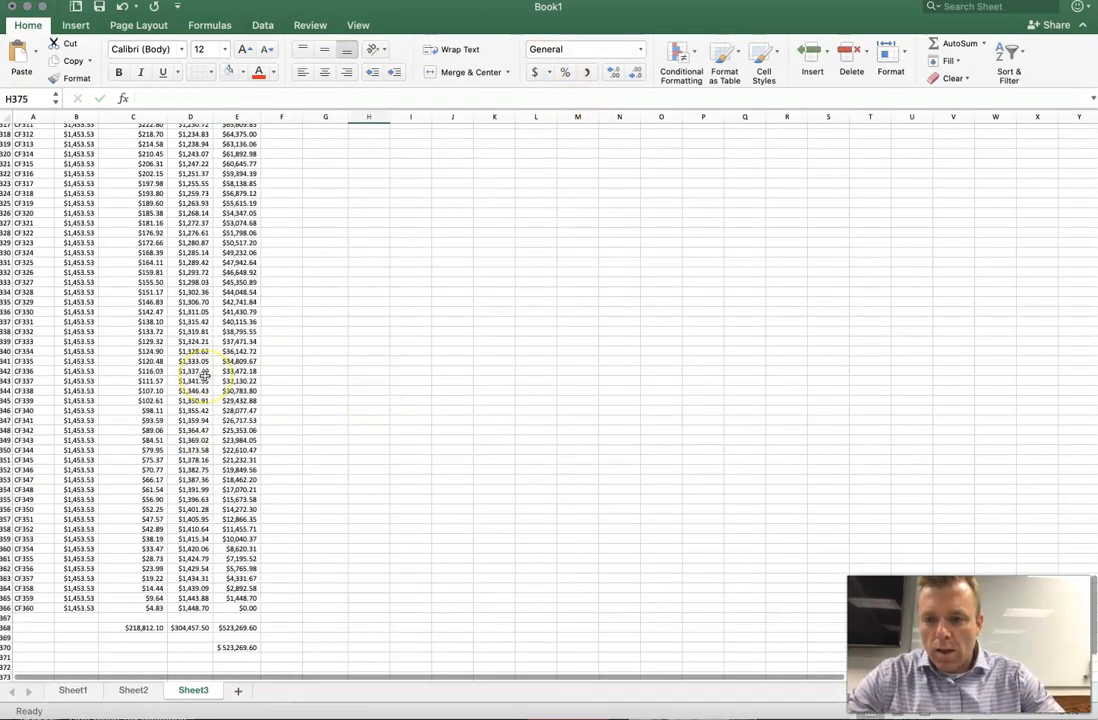
scroll(200, 375, "up", 20)
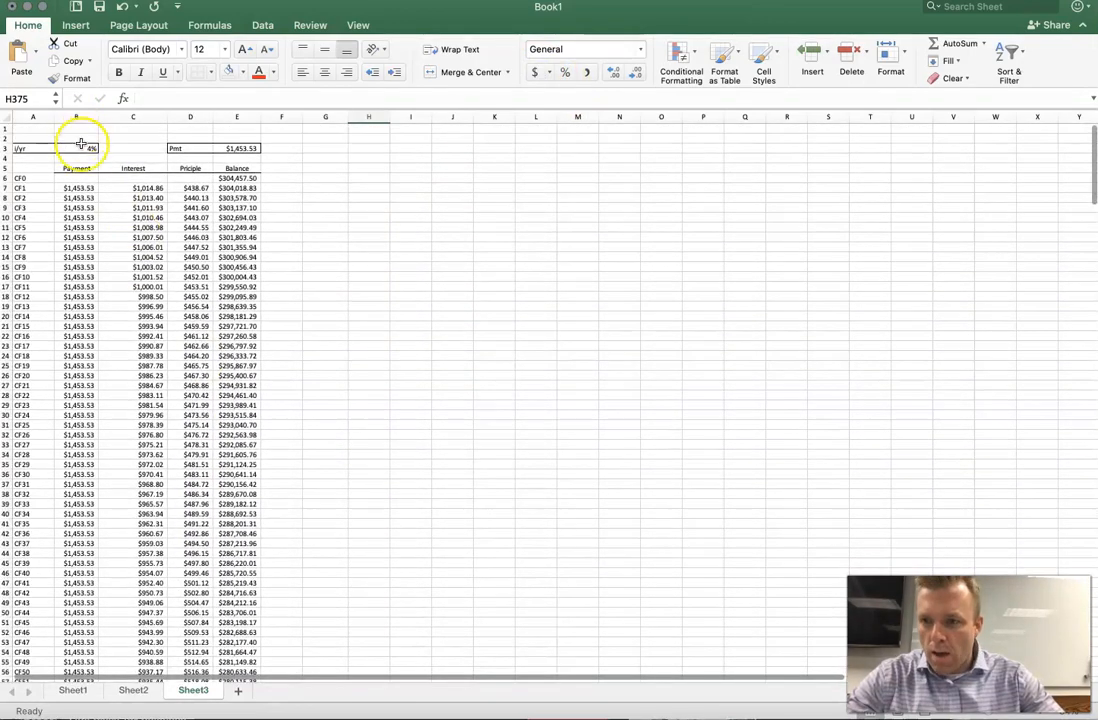
left_click(82, 147)
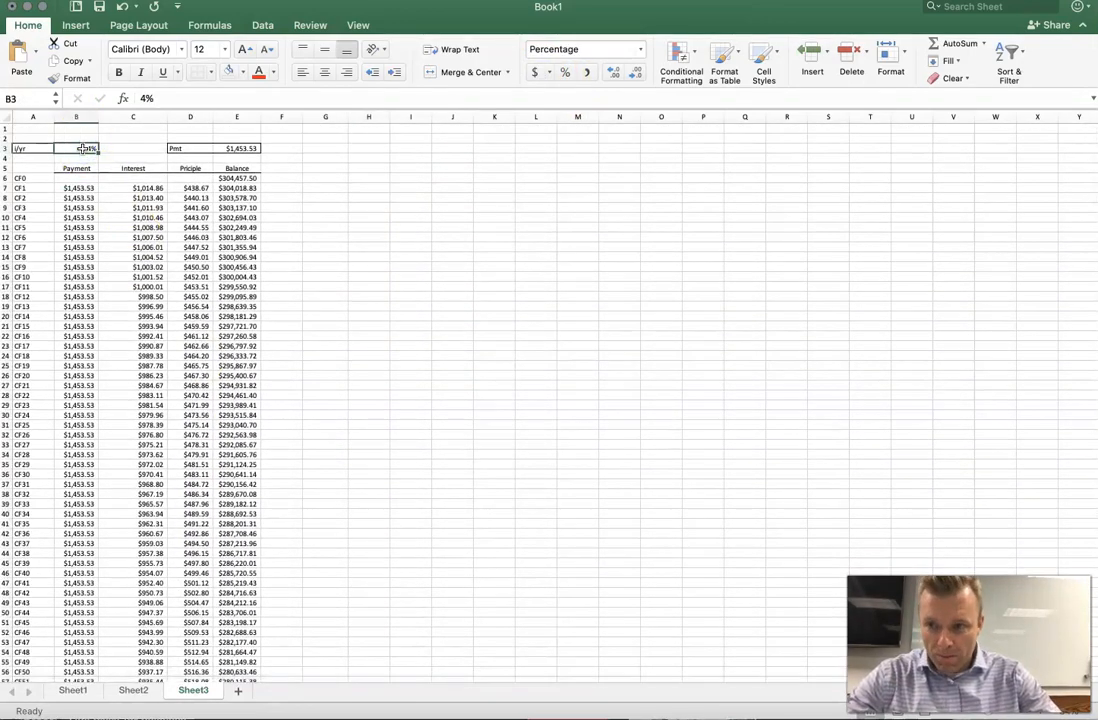
type("3.5")
key("Return")
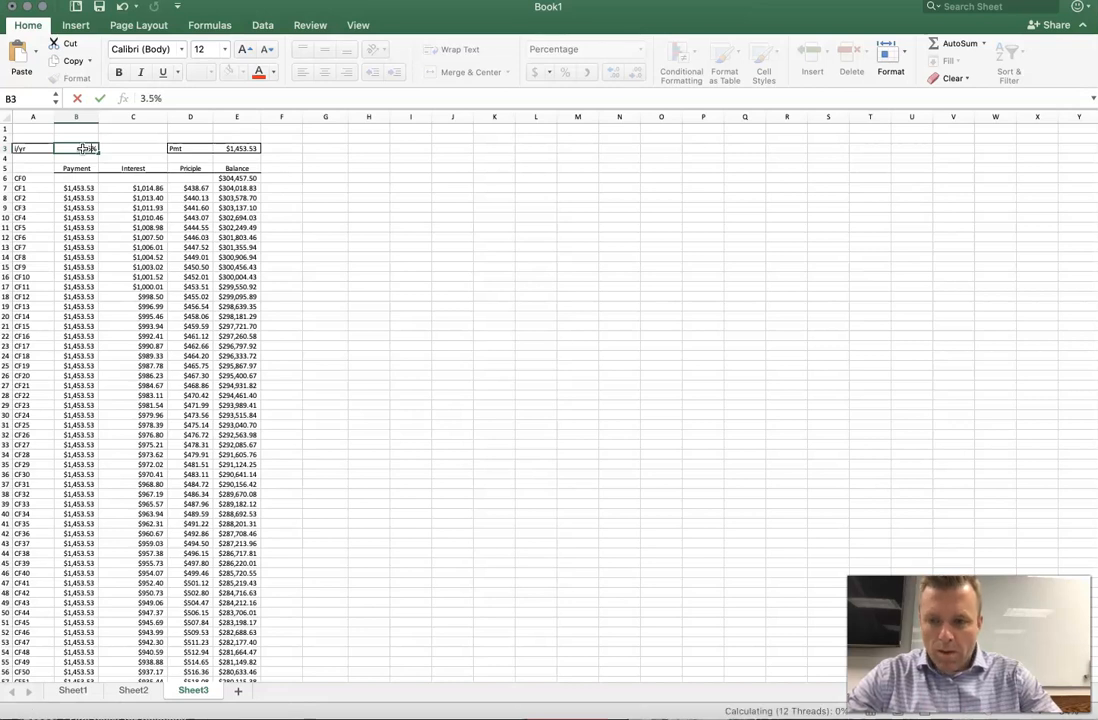
left_click(82, 148)
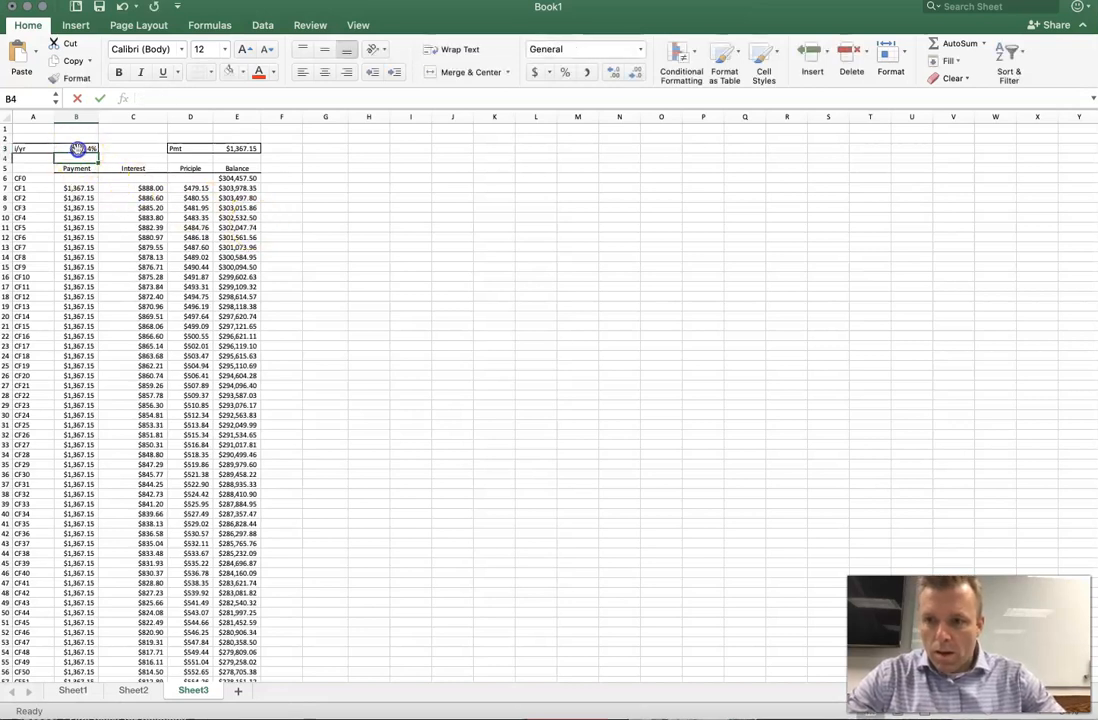
left_click(615, 73)
left_click(615, 73)
Calculate the total cost difference between the two rates in E372 with the formula =E370-E368
scroll(204, 326, "down", 20)
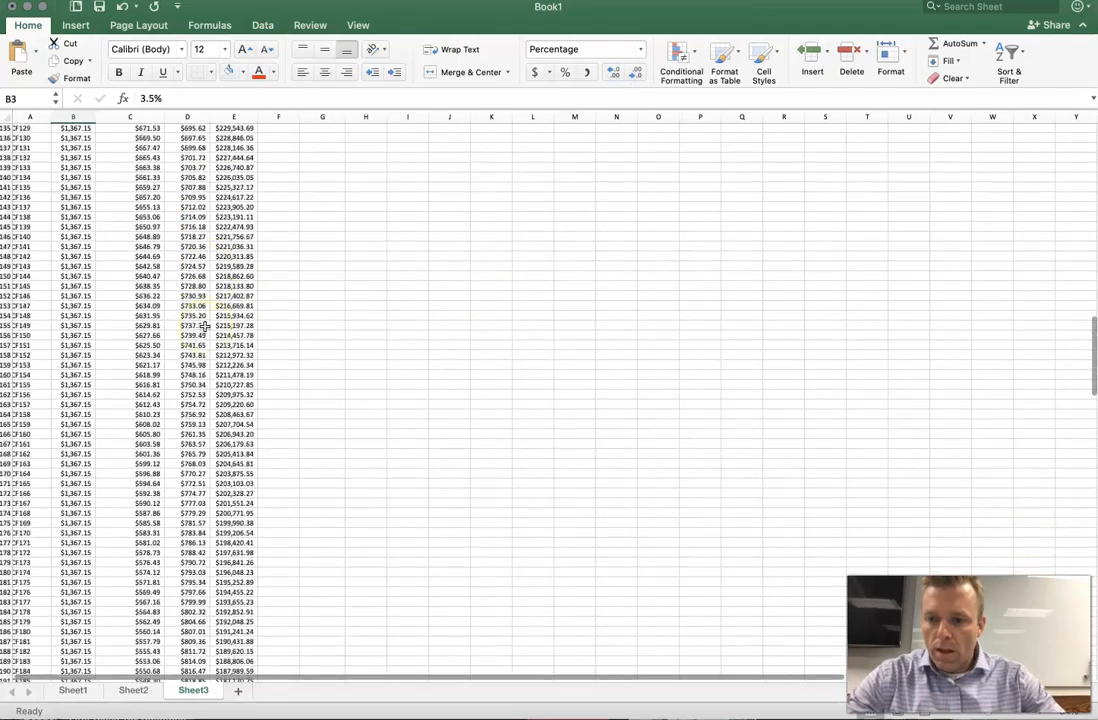
scroll(204, 326, "down", 20)
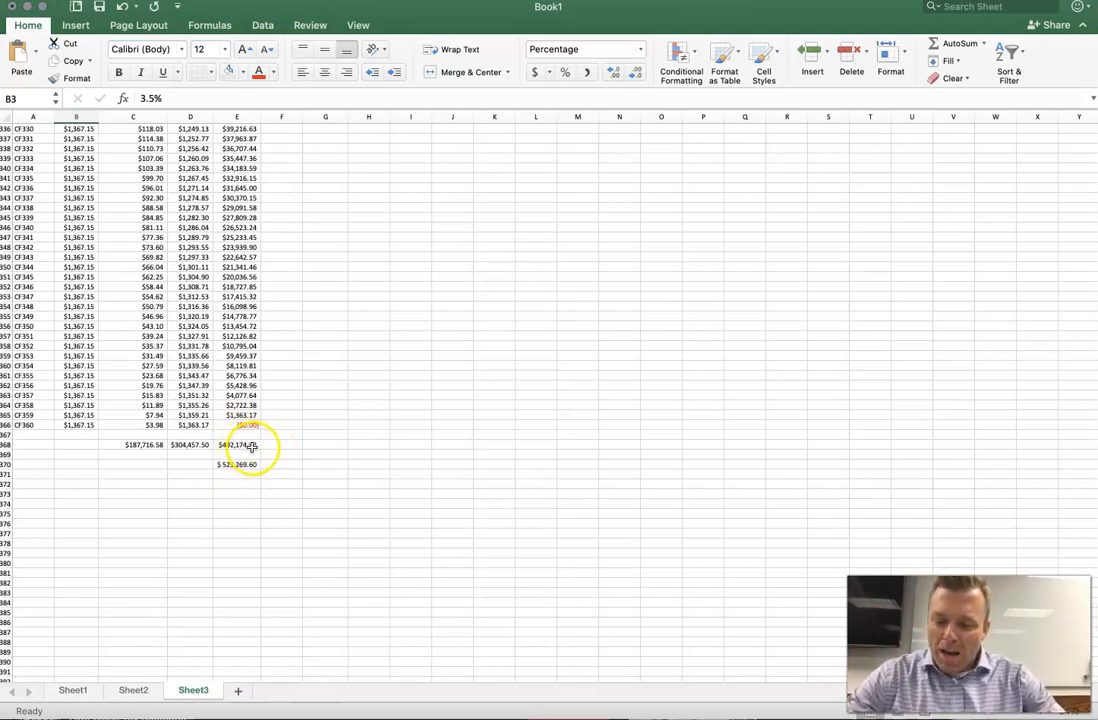
left_click(231, 484)
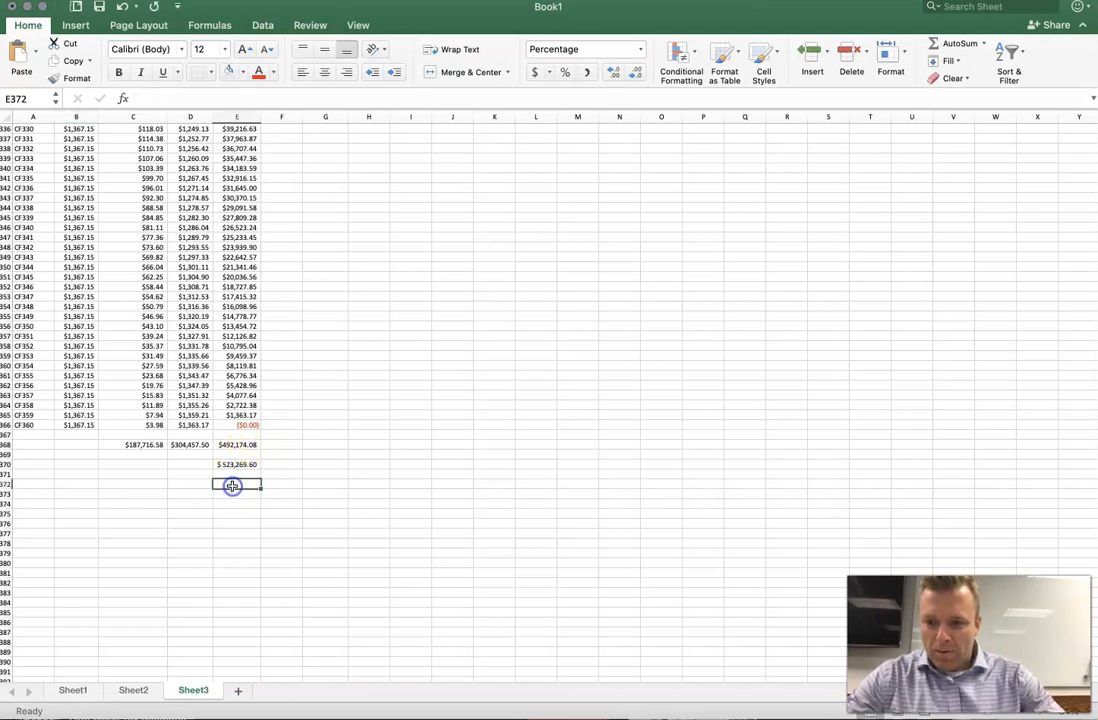
type("=")
left_click(237, 464)
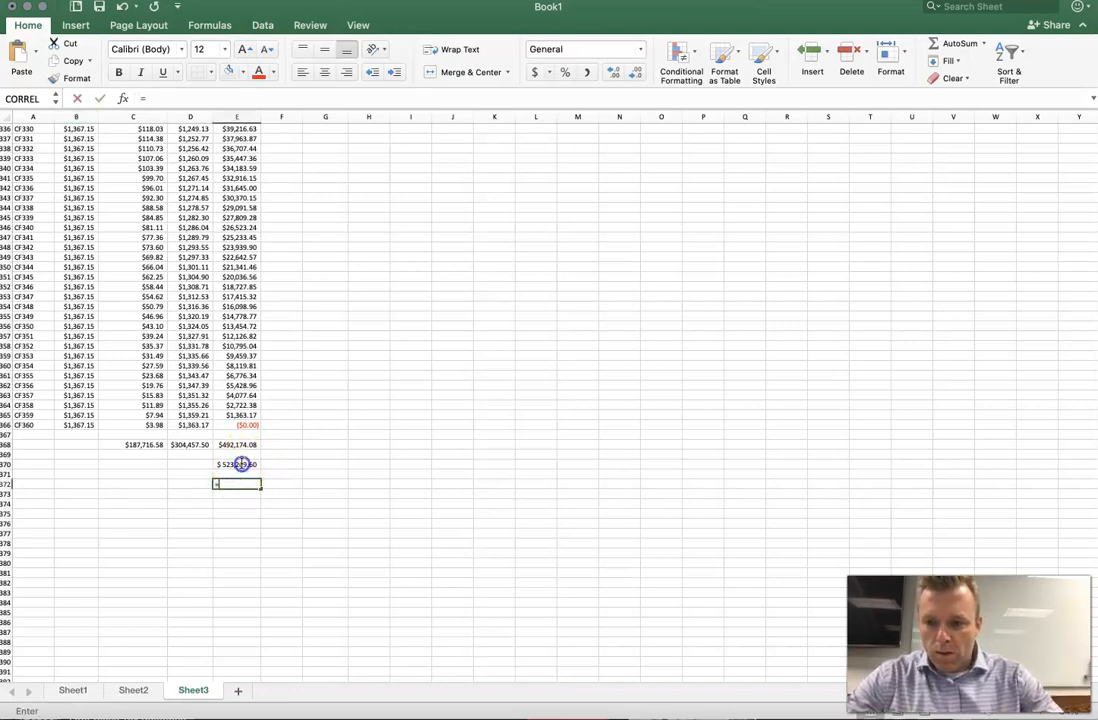
type("-")
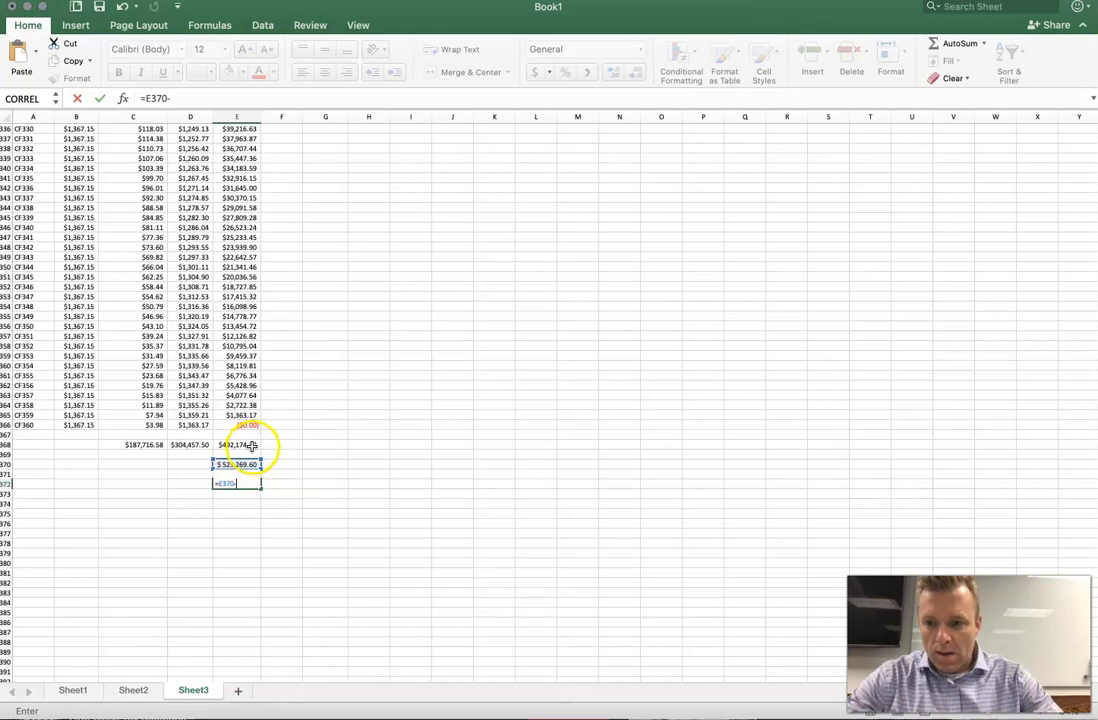
left_click(250, 446)
key("Return")
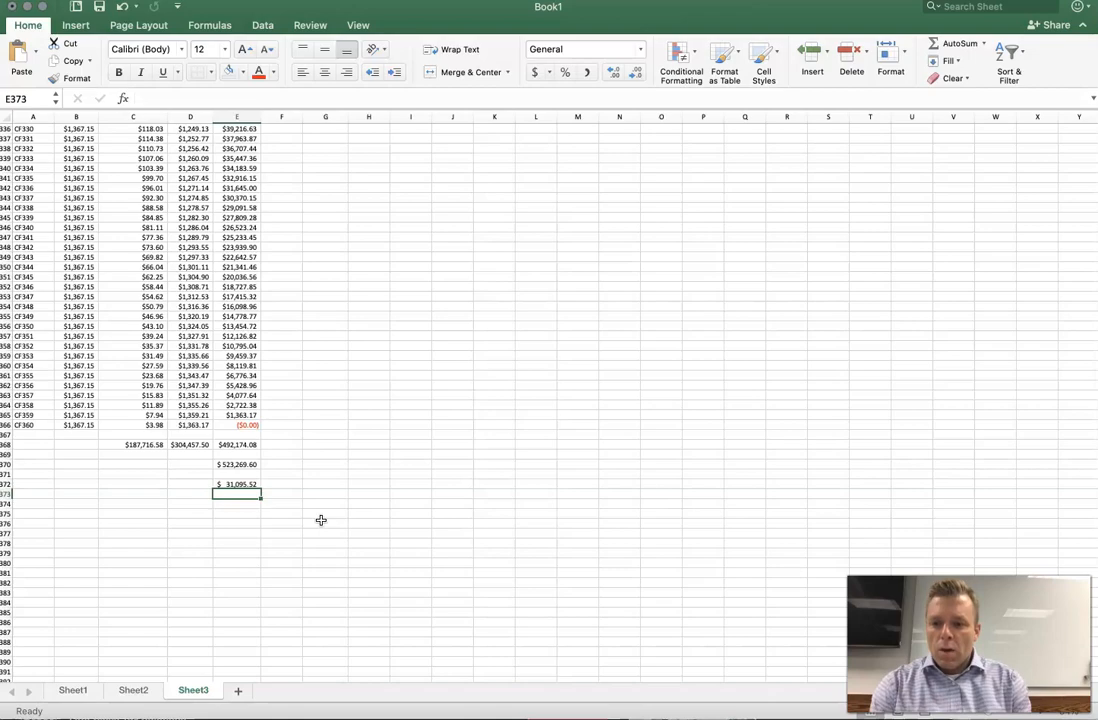
Examine how the early payments split between principal and interest, and check the remaining balance at CF42
scroll(217, 447, "up", 10)
scroll(217, 447, "up", 20)
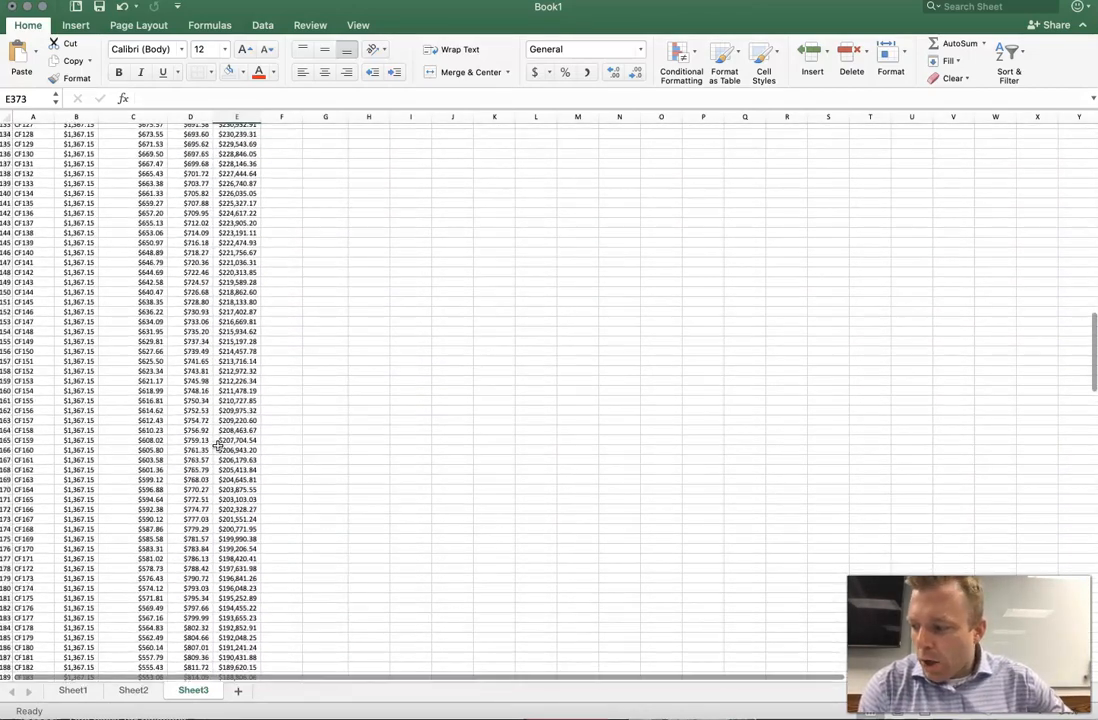
scroll(217, 447, "up", 10)
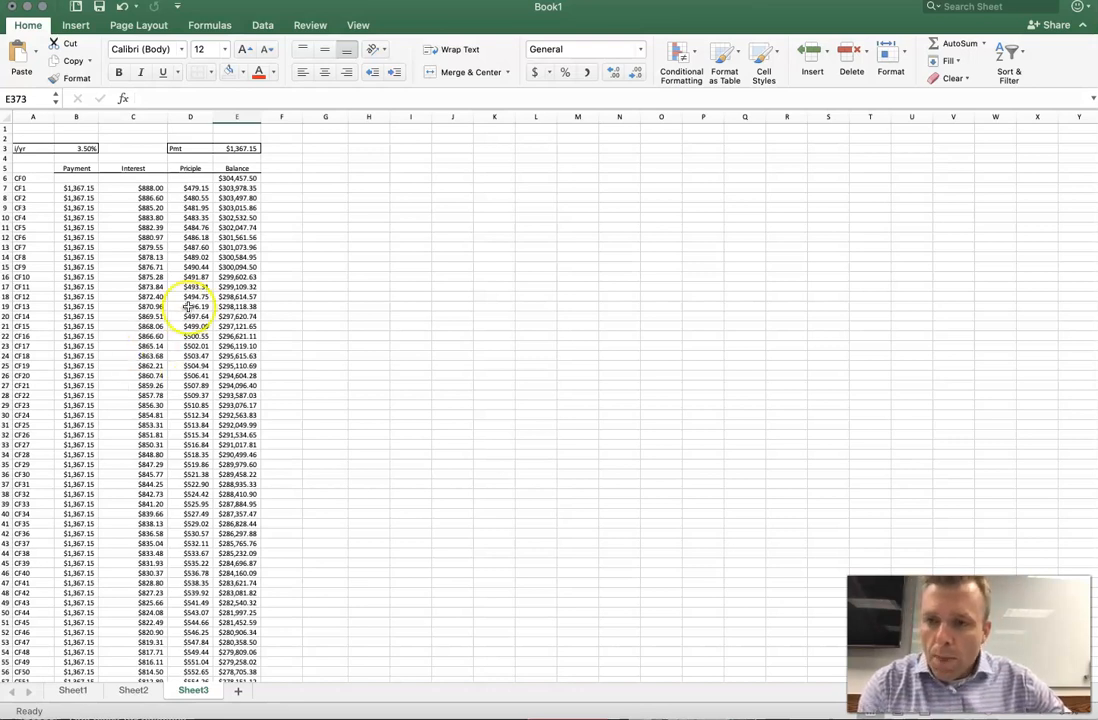
left_click_drag(203, 189, 186, 340)
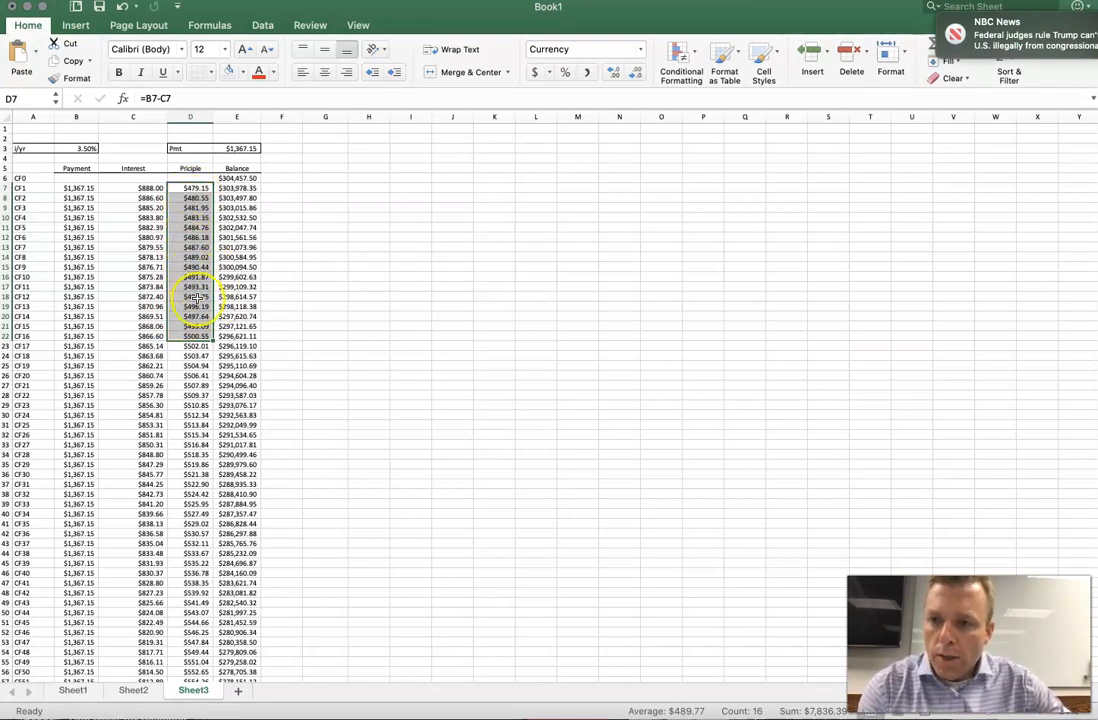
left_click_drag(135, 247, 131, 388)
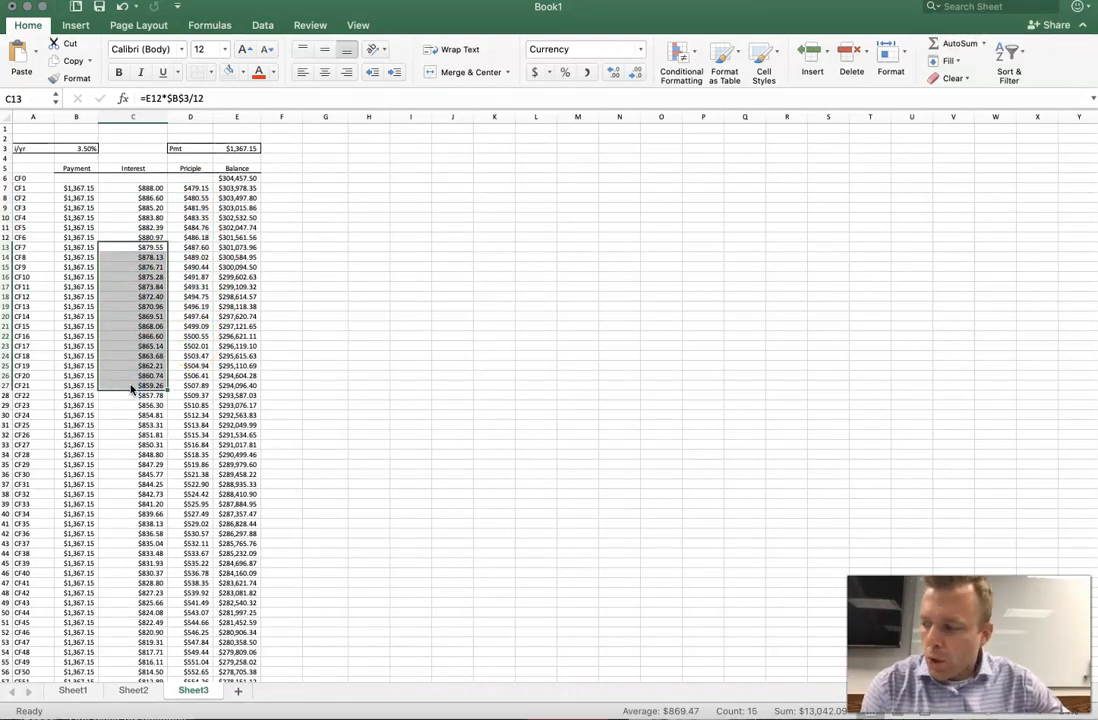
left_click(292, 356)
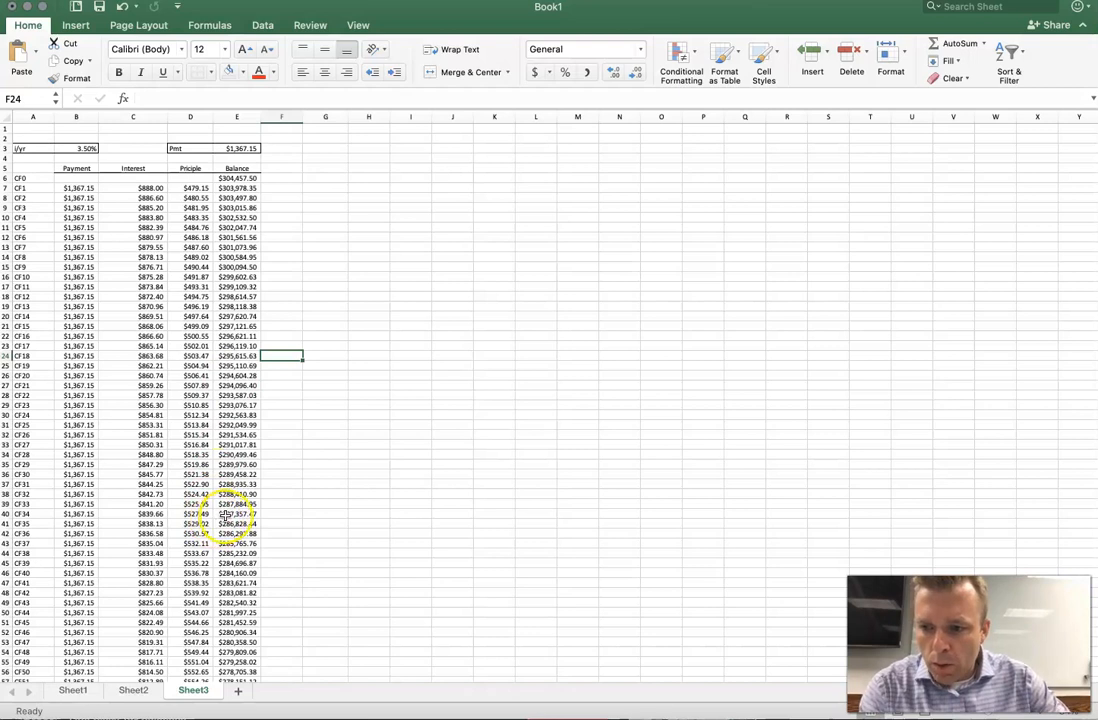
left_click(234, 593)
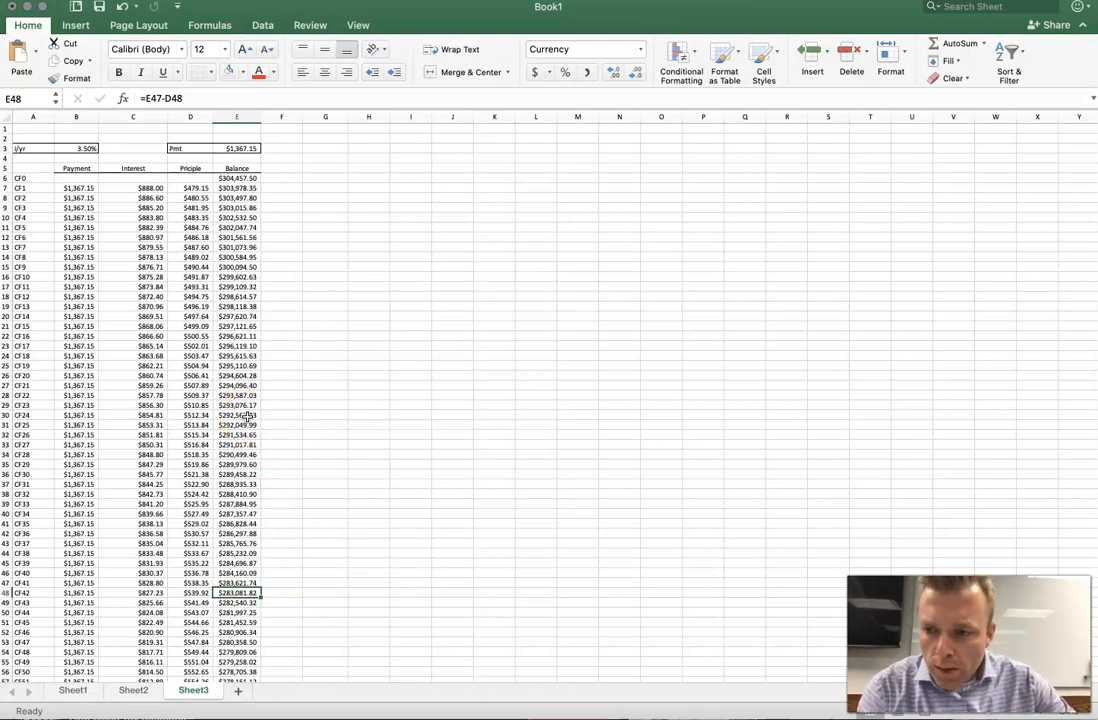
scroll(247, 417, "up", 2)
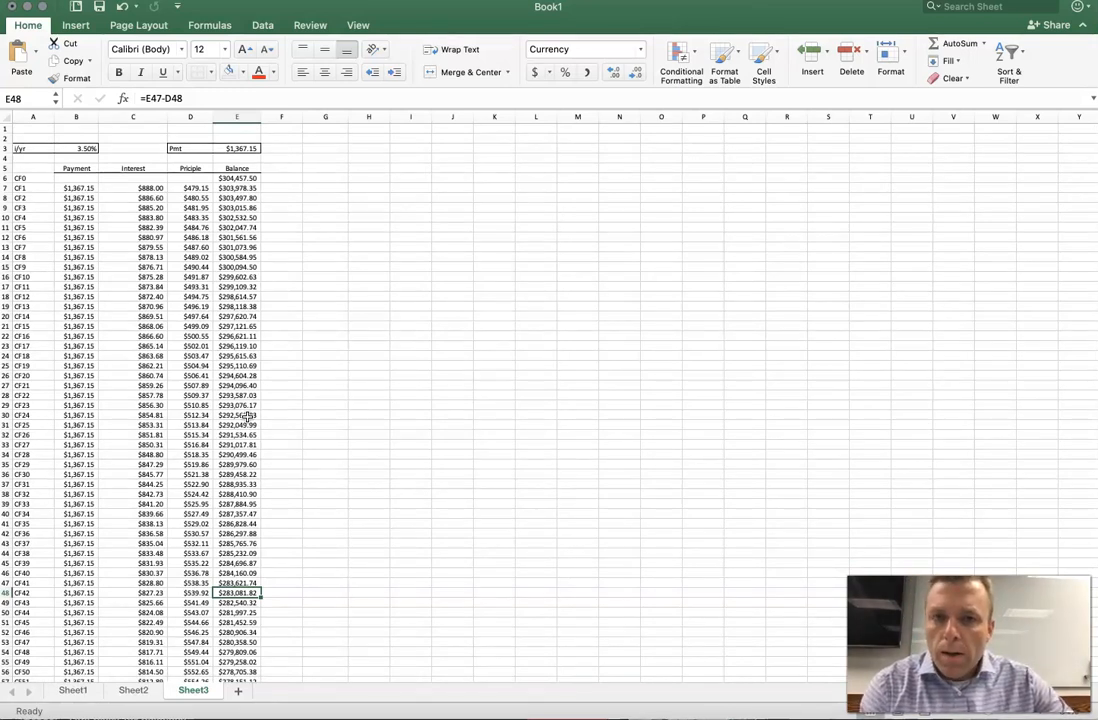
Check the ending balance formula for CF360 in E366 at the end of the schedule
scroll(196, 125, "down", 20)
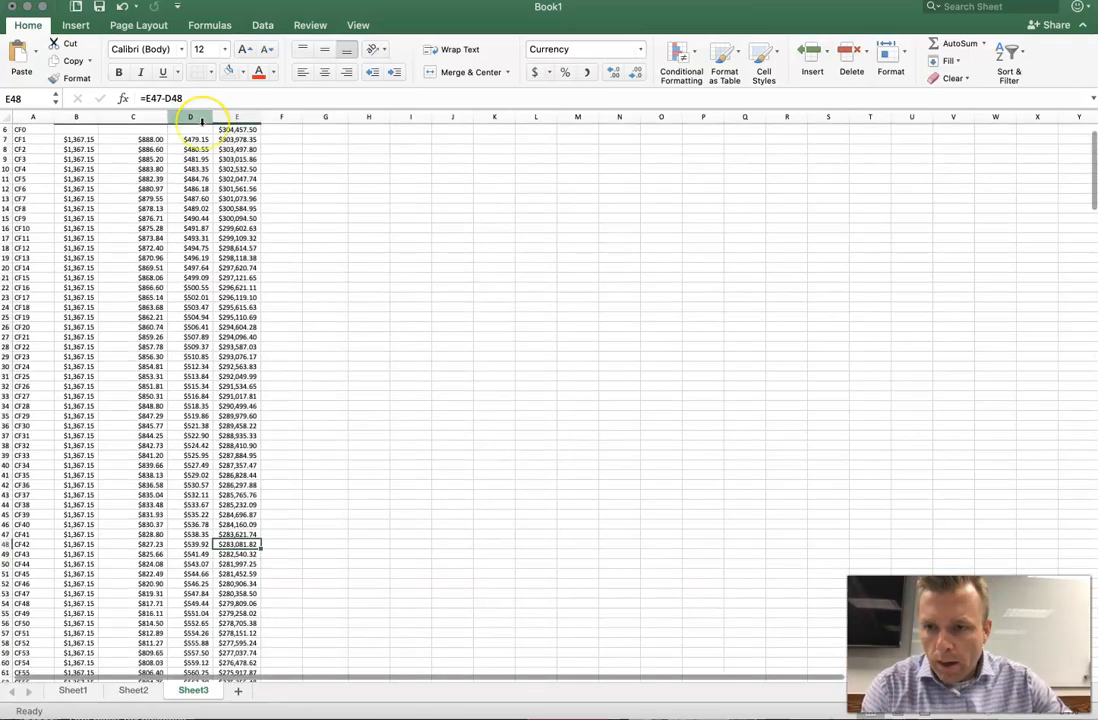
scroll(201, 121, "down", 20)
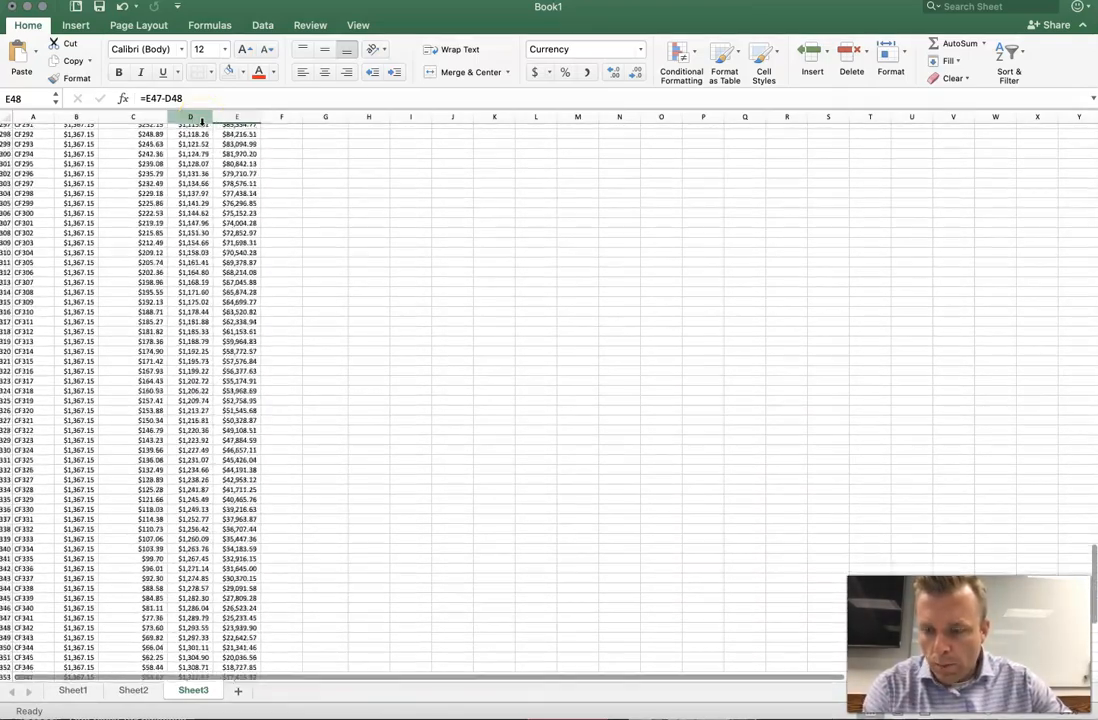
scroll(201, 121, "down", 7)
left_click(238, 438)
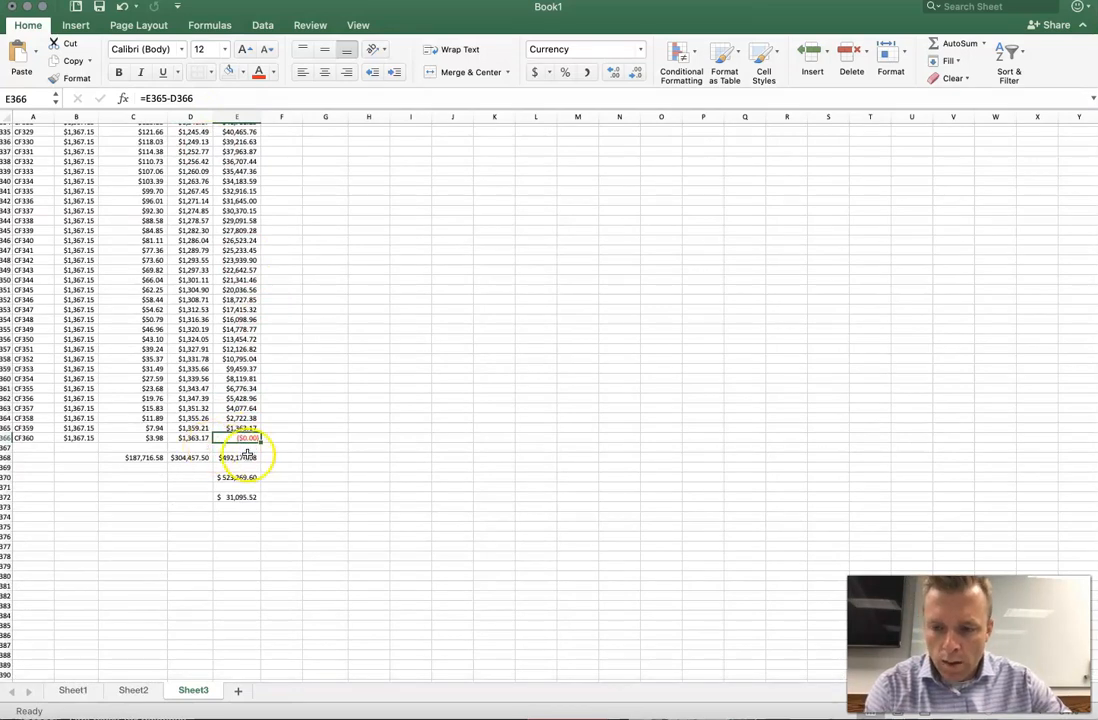